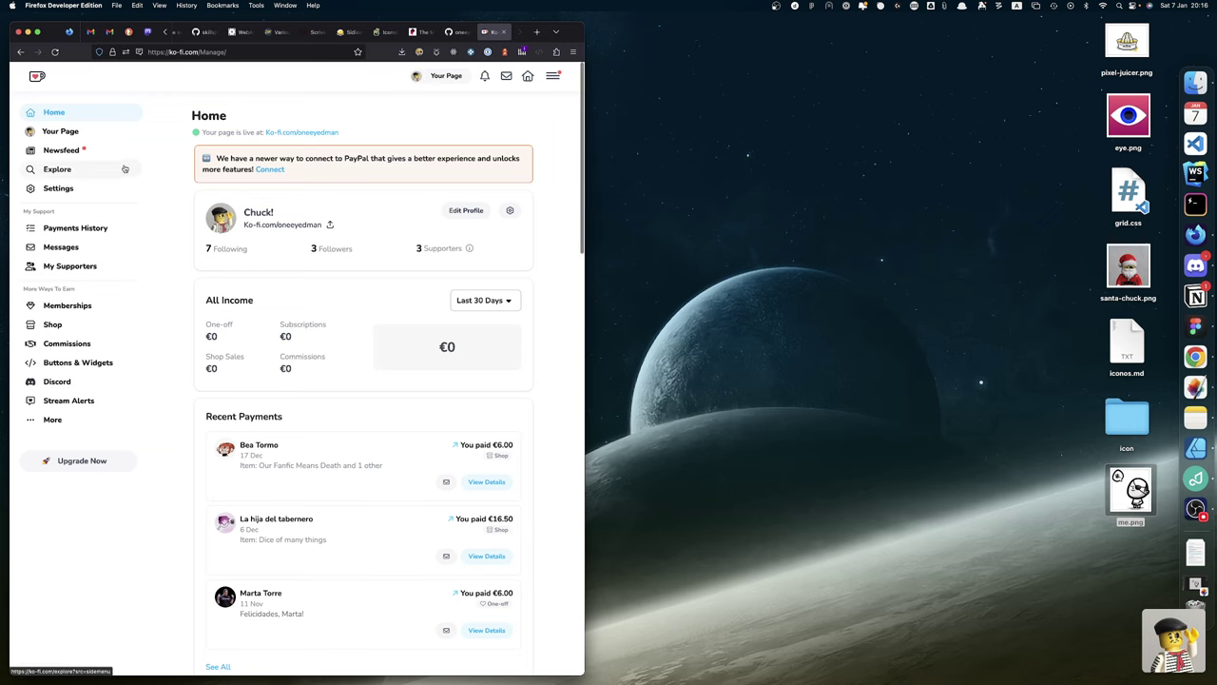
Step: Open the public Ko-fi page, then switch to the Iconoir site and enlarge the browser window to full width
{"action": "left_click", "coordinate": [76, 134]}
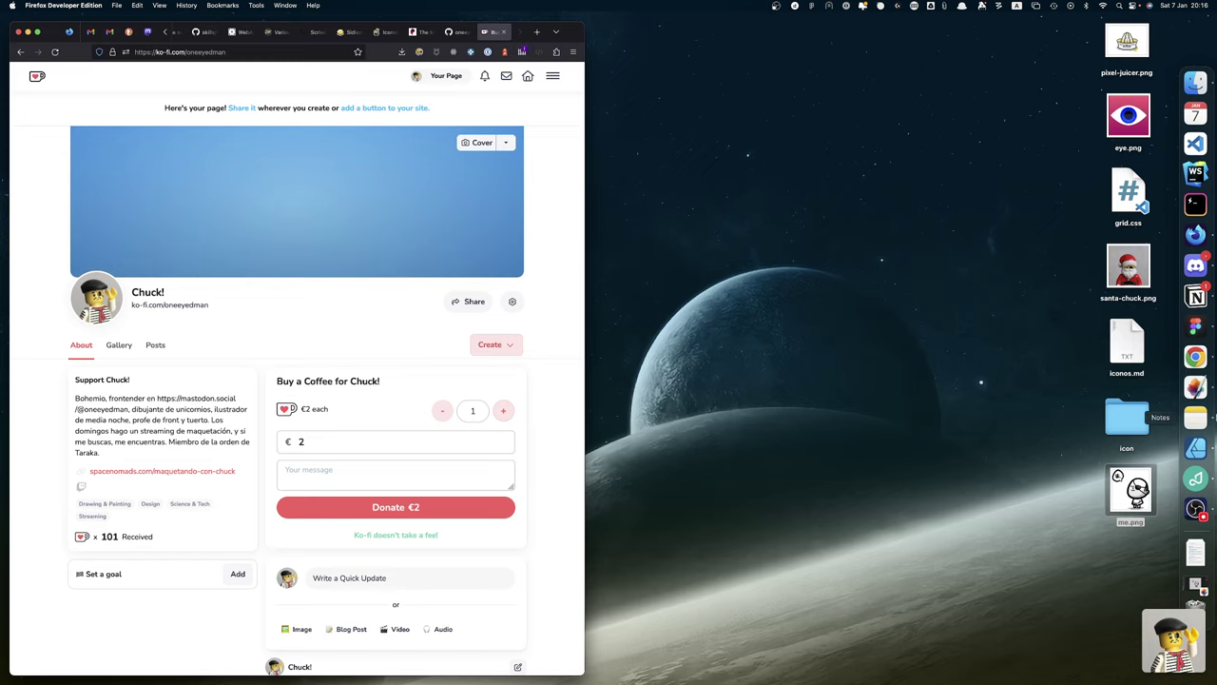
{"action": "left_click", "coordinate": [382, 33]}
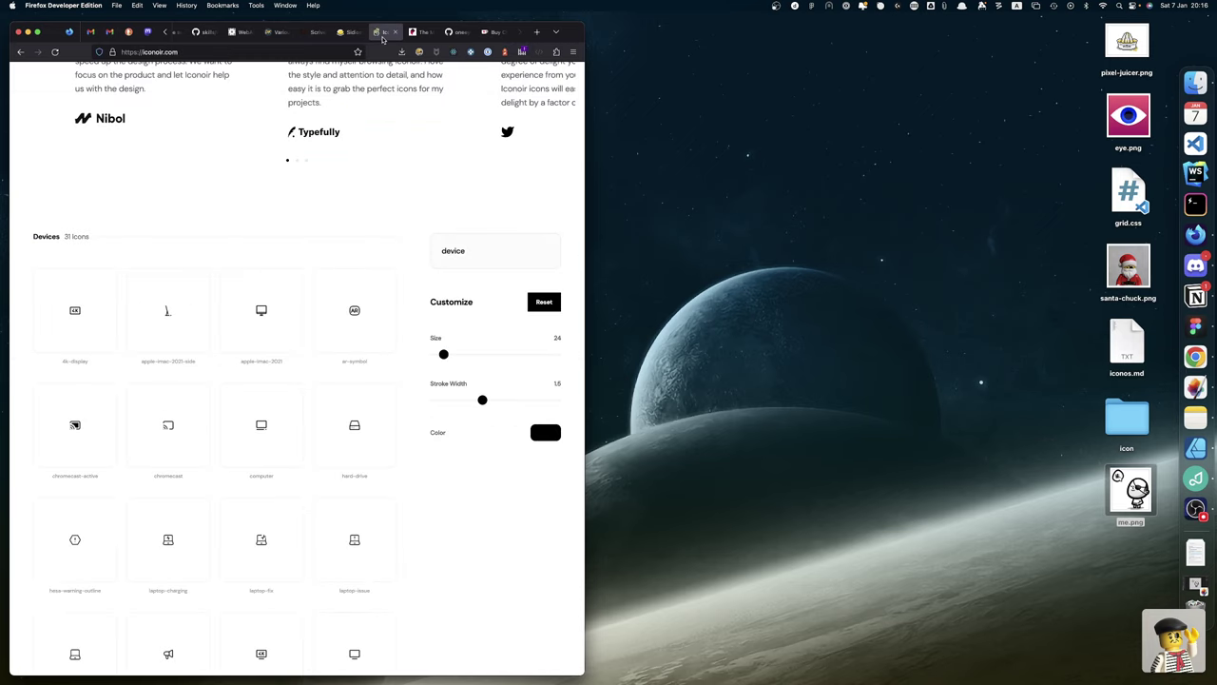
{"action": "left_click", "coordinate": [38, 33]}
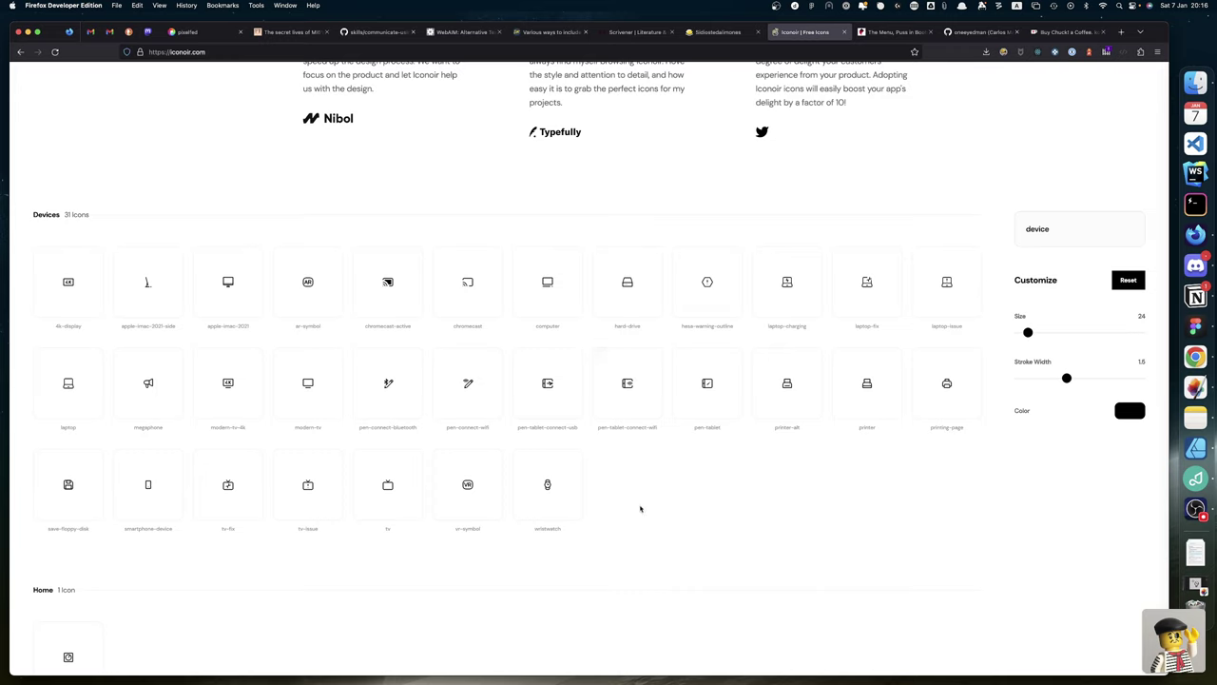
Step: Check the ko-fi cup icon in Affinity Designer, then return to Iconoir in Firefox and search the icons for "mug"
{"action": "left_click", "coordinate": [1196, 449]}
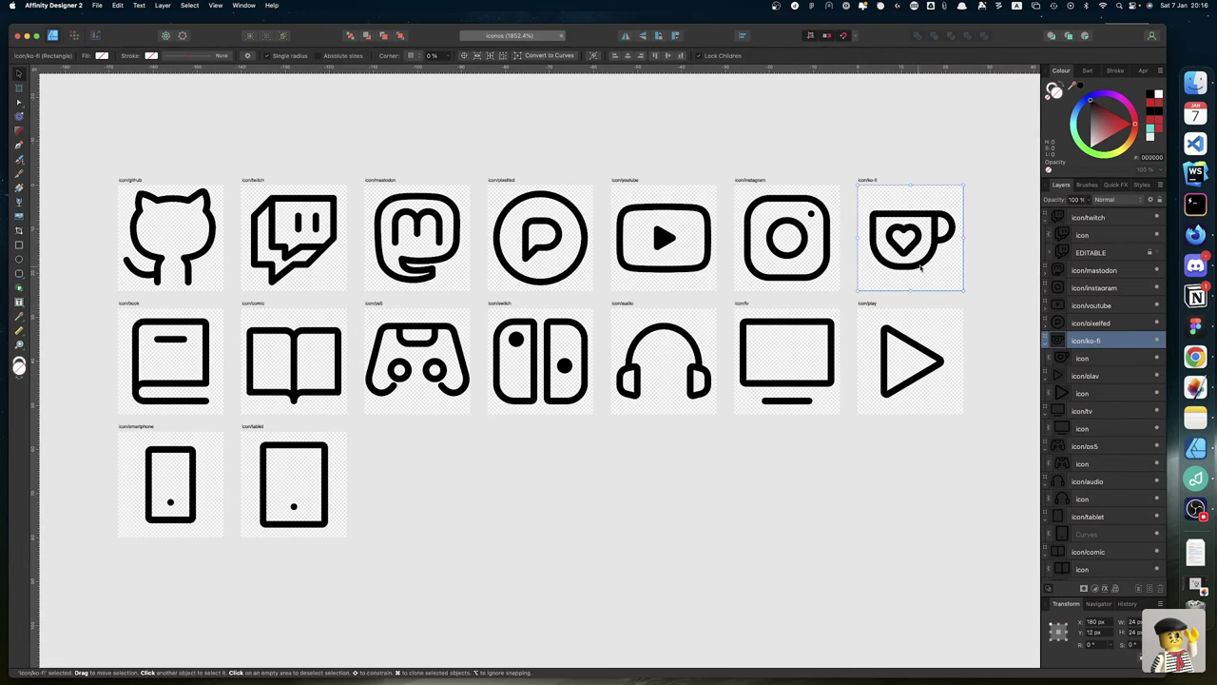
{"action": "key", "text": "super+Tab"}
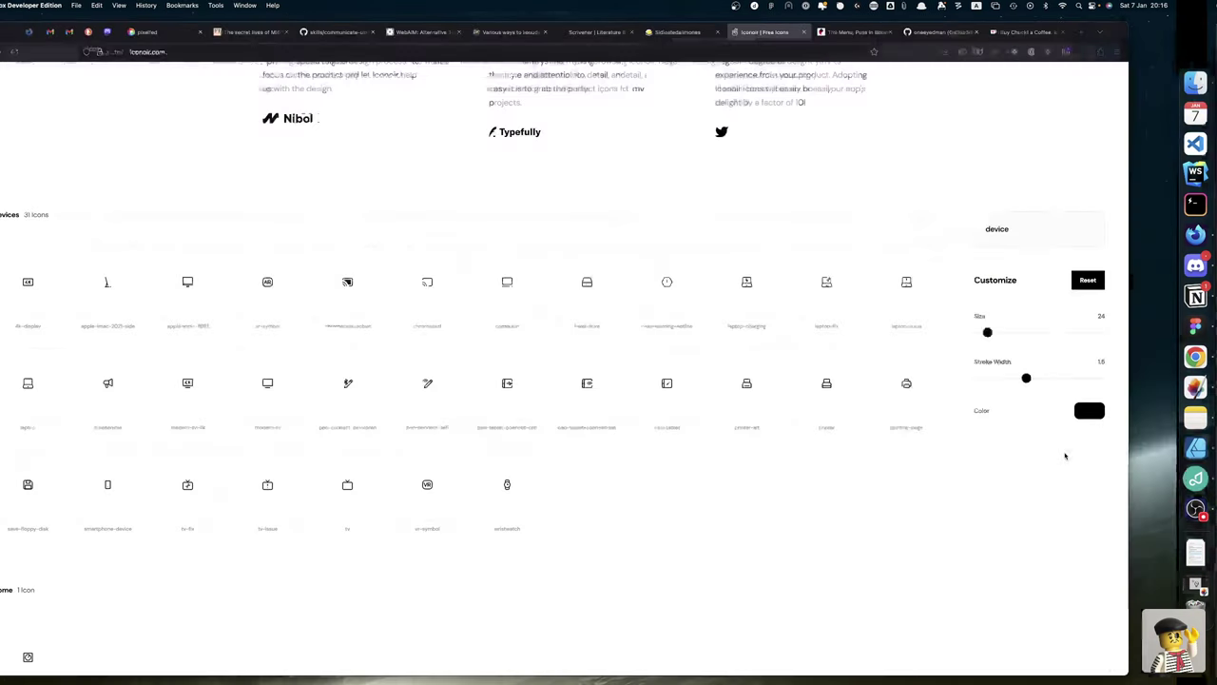
{"action": "double_click", "coordinate": [1036, 228]}
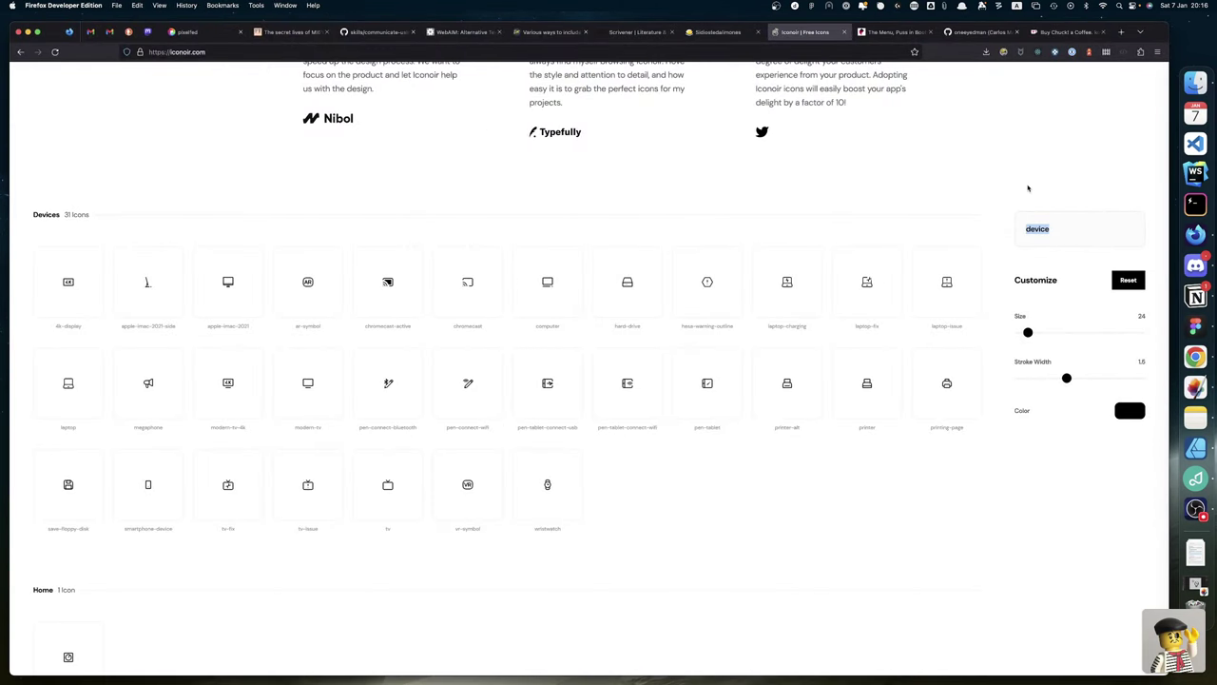
{"action": "type", "text": "mug"}
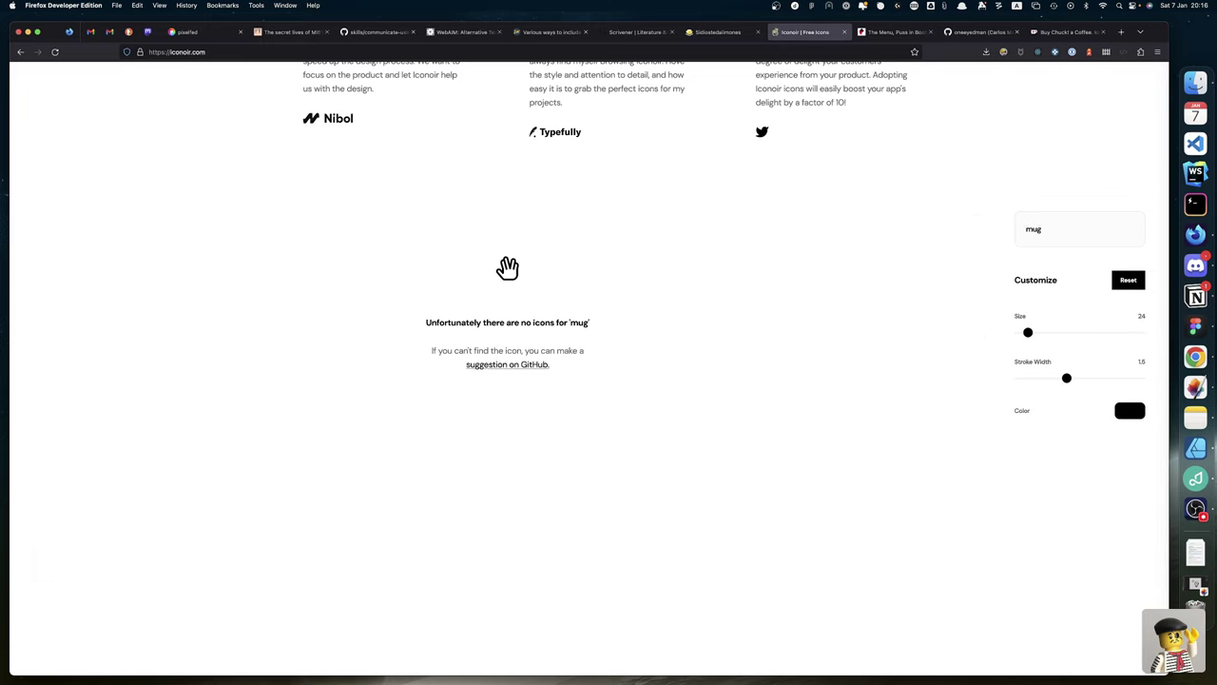
Step: Search the Iconoir library for "food" instead and examine the coffee-cup icon up close
{"action": "key", "text": "BackSpace"}
{"action": "key", "text": "BackSpace"}
{"action": "key", "text": "BackSpace"}
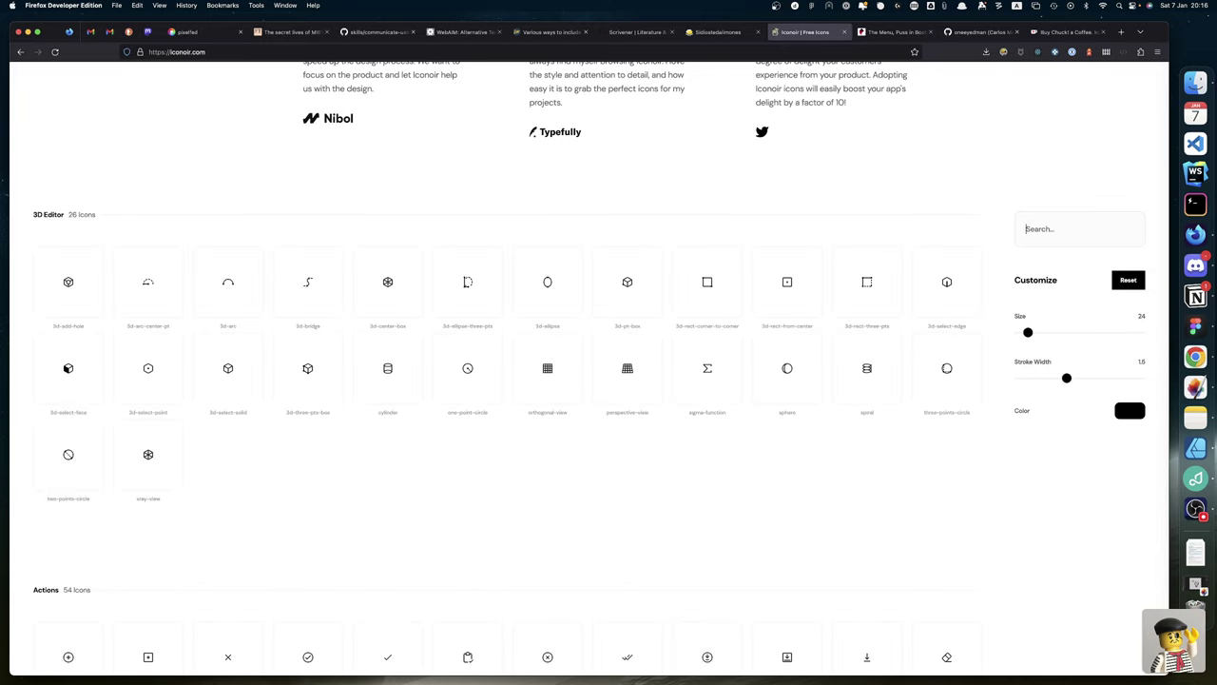
{"action": "type", "text": "food"}
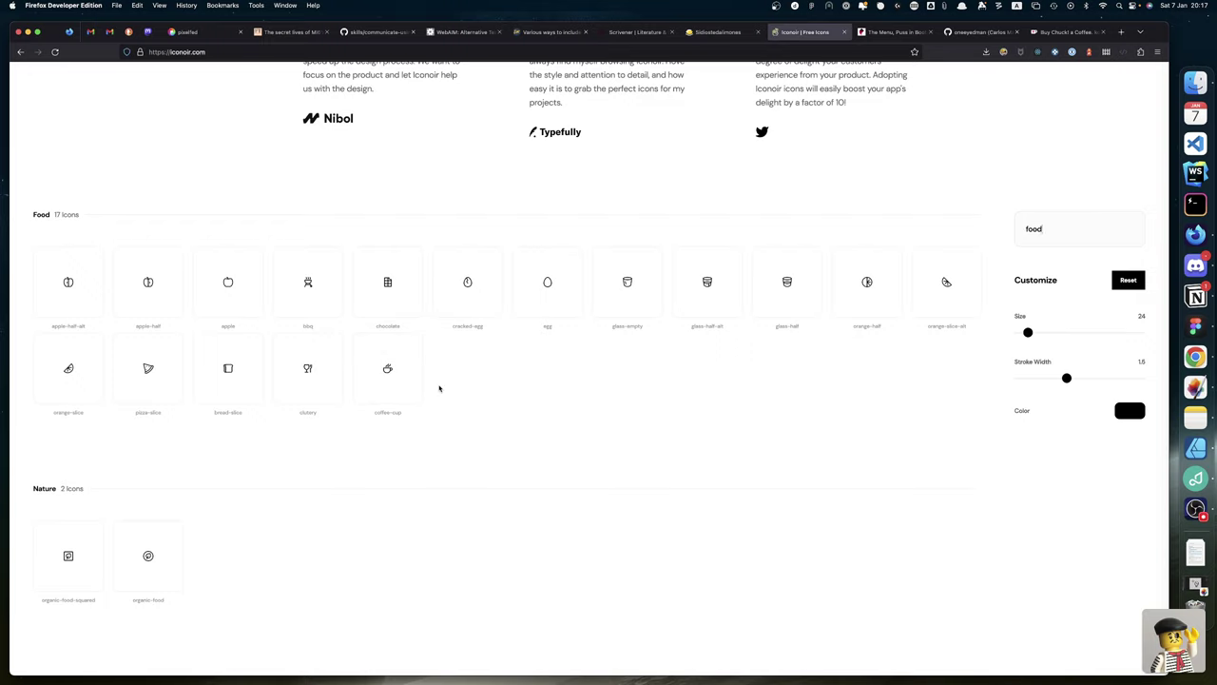
{"action": "scroll", "coordinate": [439, 384], "scroll_direction": "up", "scroll_amount": 5}
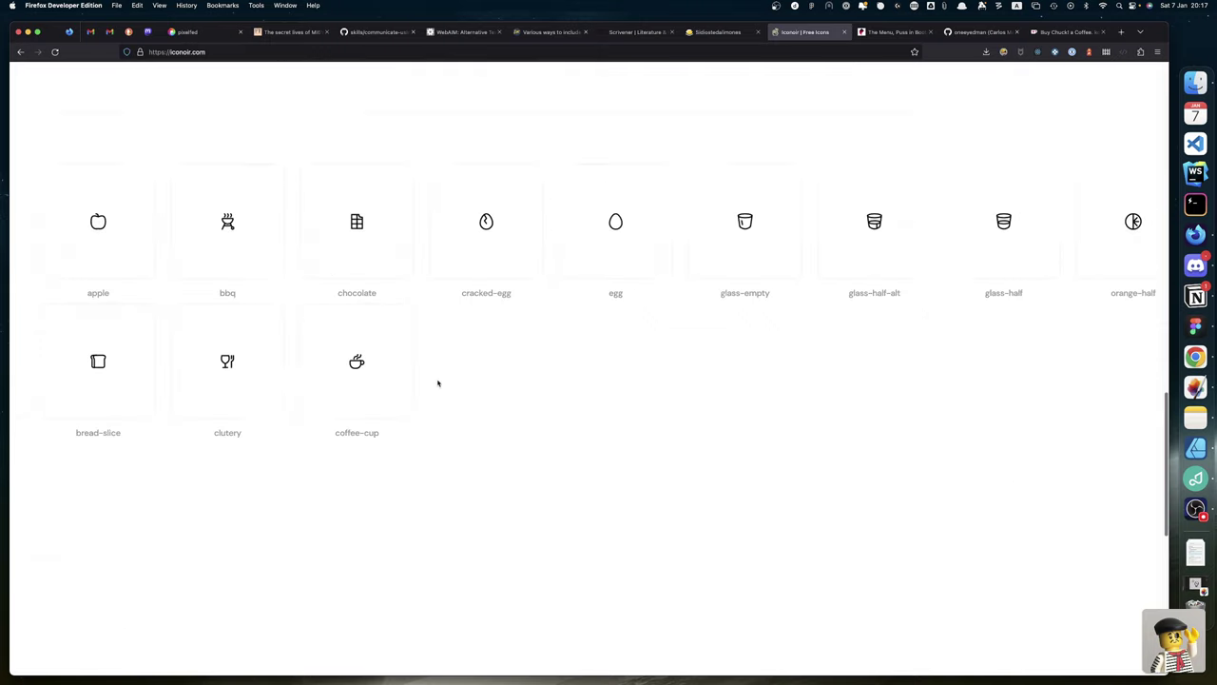
{"action": "scroll", "coordinate": [438, 383], "scroll_direction": "up", "scroll_amount": 5}
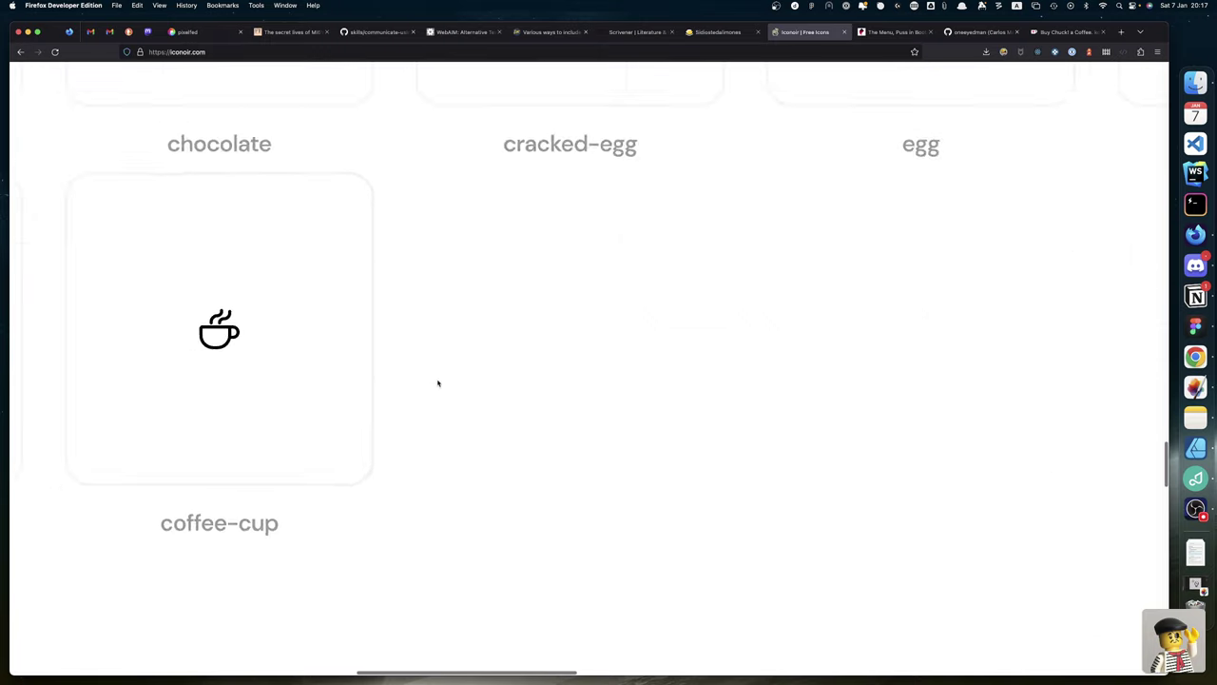
{"action": "scroll", "coordinate": [439, 383], "scroll_direction": "down", "scroll_amount": 10}
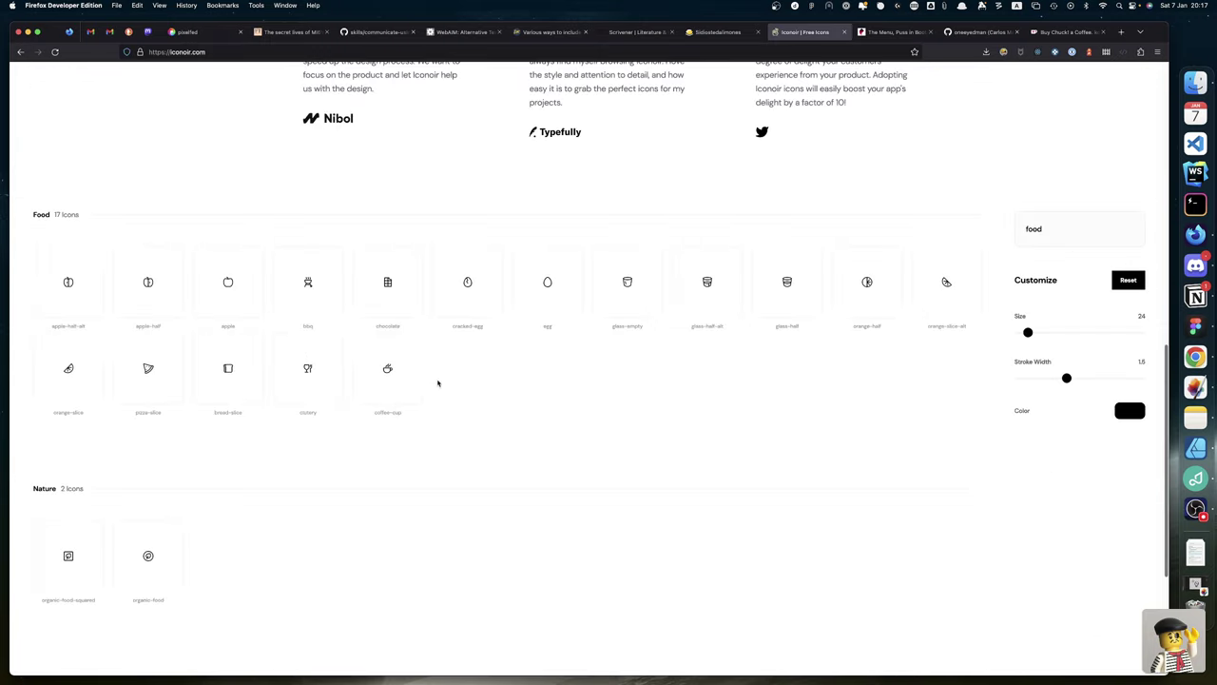
Step: Switch to Affinity Designer and examine the tv and smartphone icons among the icon artboards
{"action": "left_click", "coordinate": [1195, 447]}
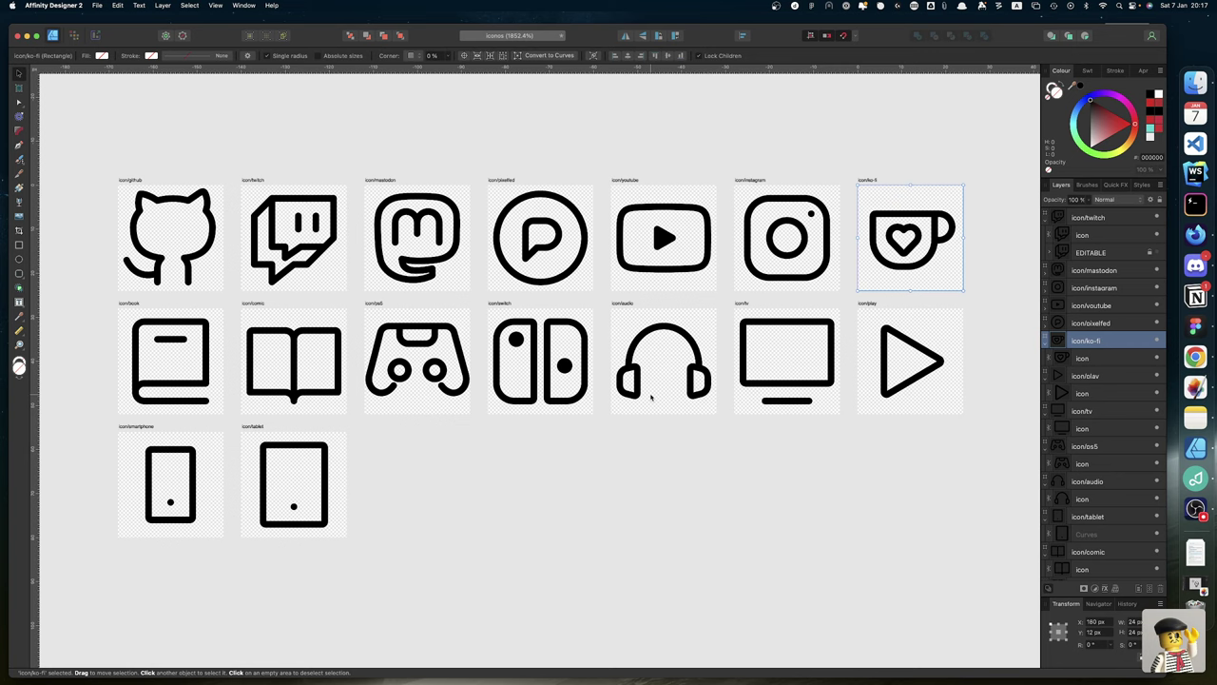
{"action": "left_click", "coordinate": [795, 387]}
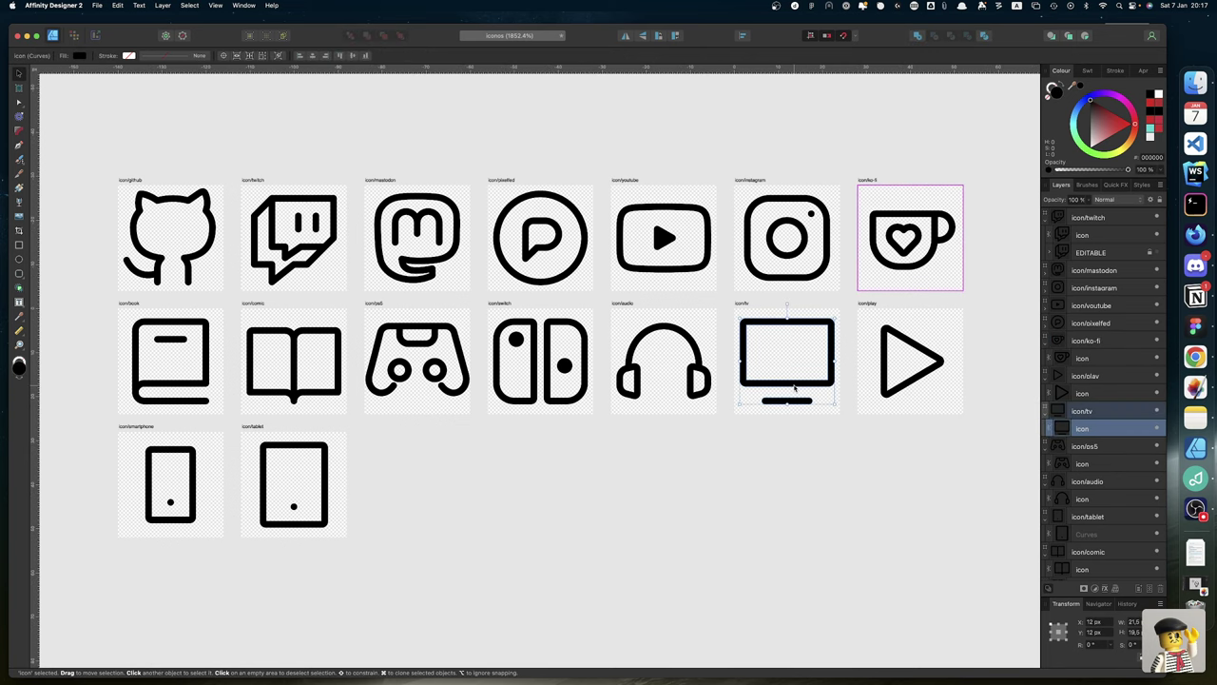
{"action": "left_click", "coordinate": [184, 521]}
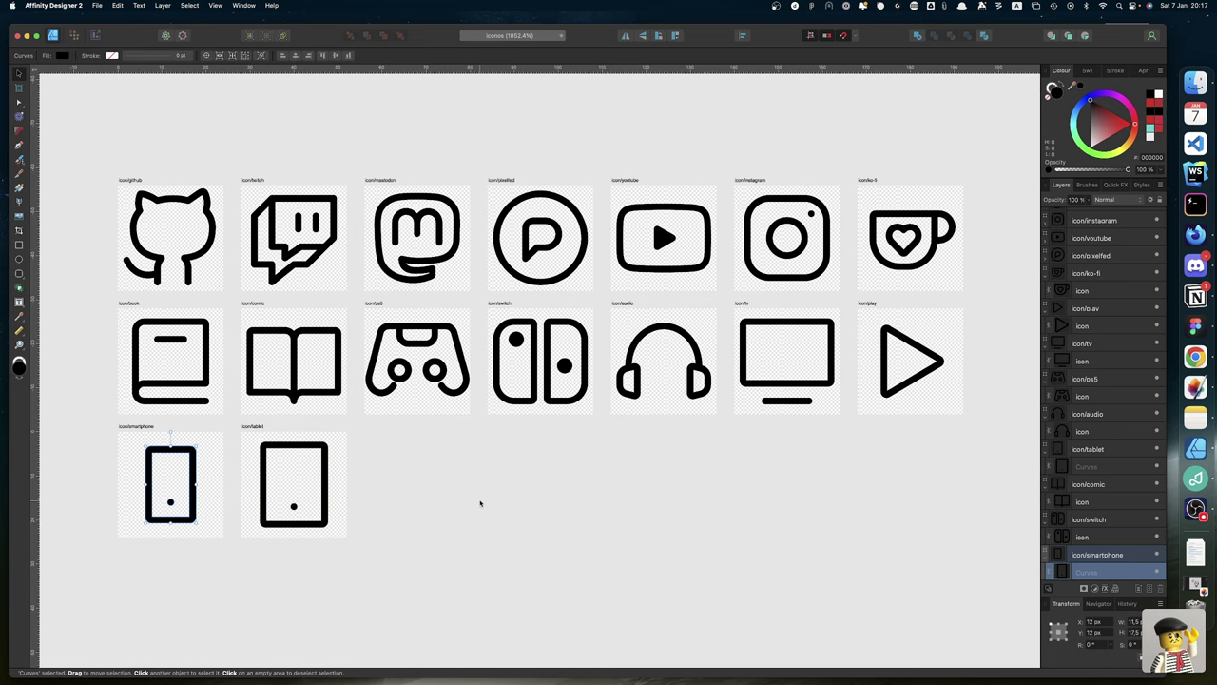
{"action": "scroll", "coordinate": [480, 504], "scroll_direction": "left", "scroll_amount": 2}
{"action": "scroll", "coordinate": [480, 504], "scroll_direction": "right", "scroll_amount": 2}
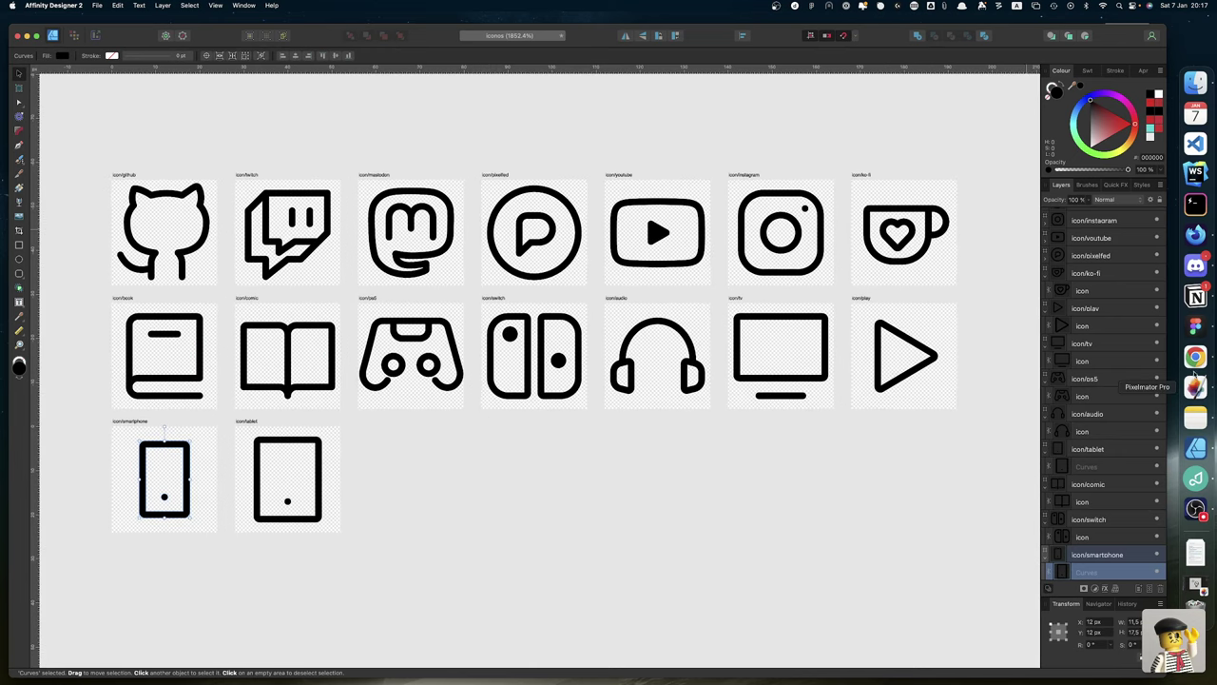
Step: Switch to the basket-of-components Penpot file in Chrome and locate the icon row beneath the grid boards on the Components page
{"action": "left_click", "coordinate": [1196, 356]}
{"action": "left_click", "coordinate": [218, 36]}
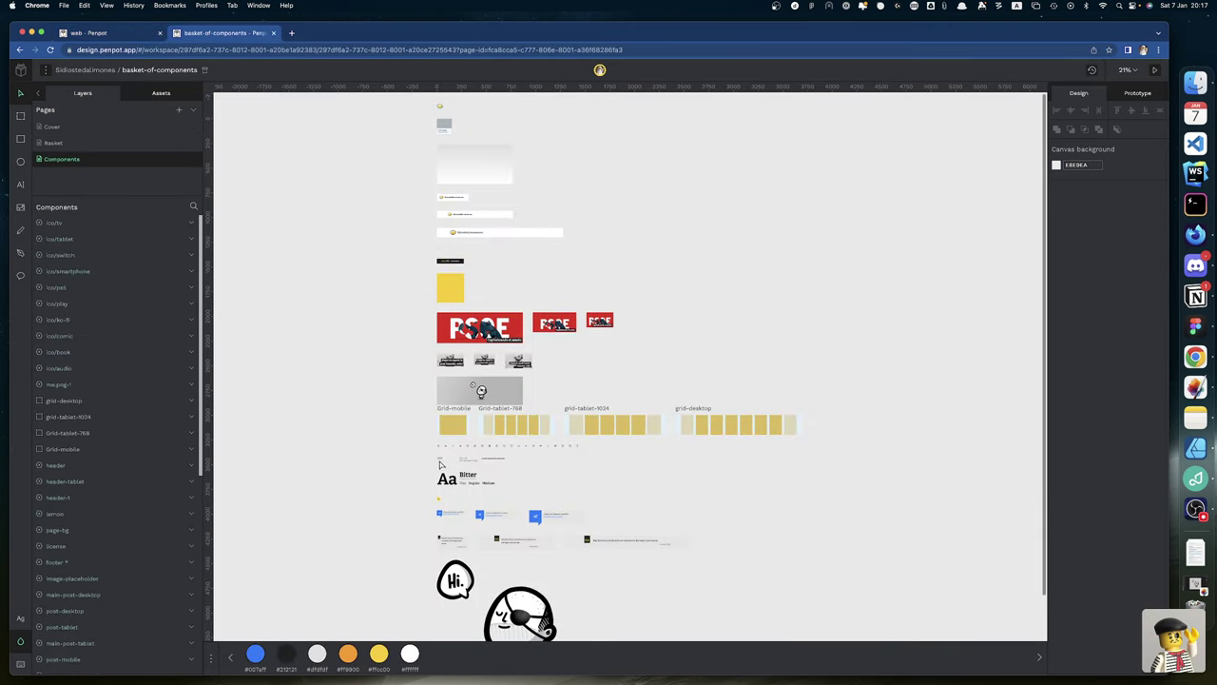
{"action": "scroll", "coordinate": [426, 453], "scroll_direction": "up", "scroll_amount": 10}
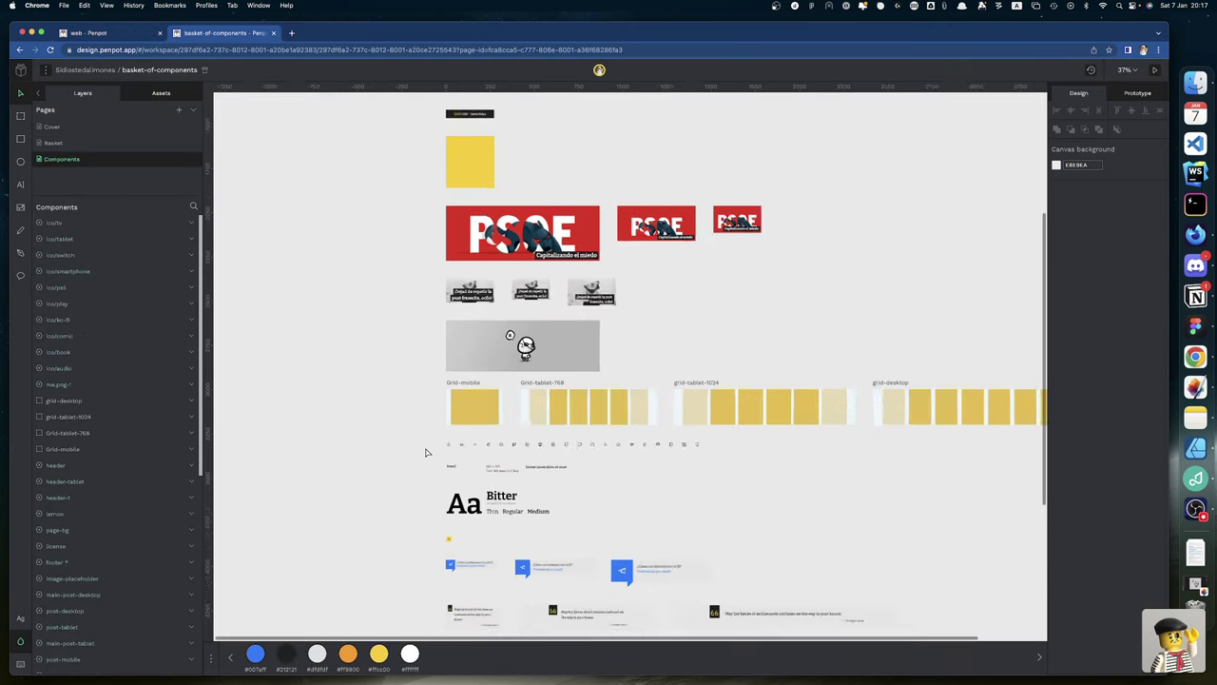
{"action": "scroll", "coordinate": [596, 462], "scroll_direction": "right", "scroll_amount": 6}
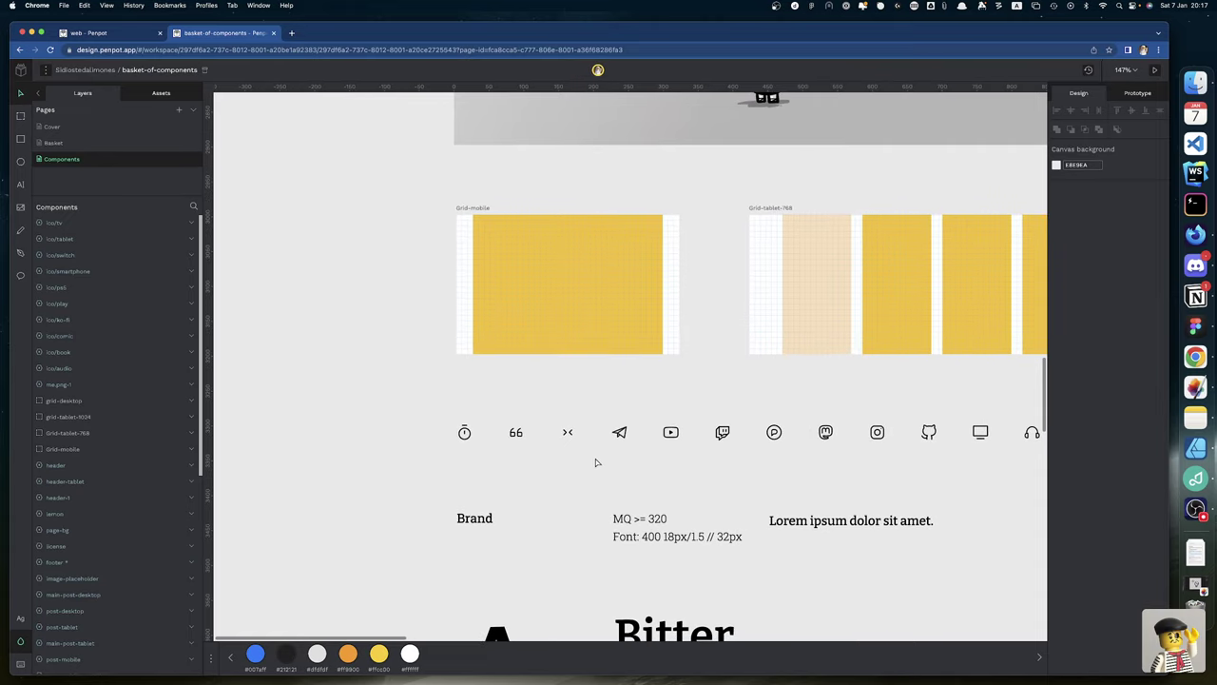
{"action": "scroll", "coordinate": [628, 455], "scroll_direction": "left", "scroll_amount": 4}
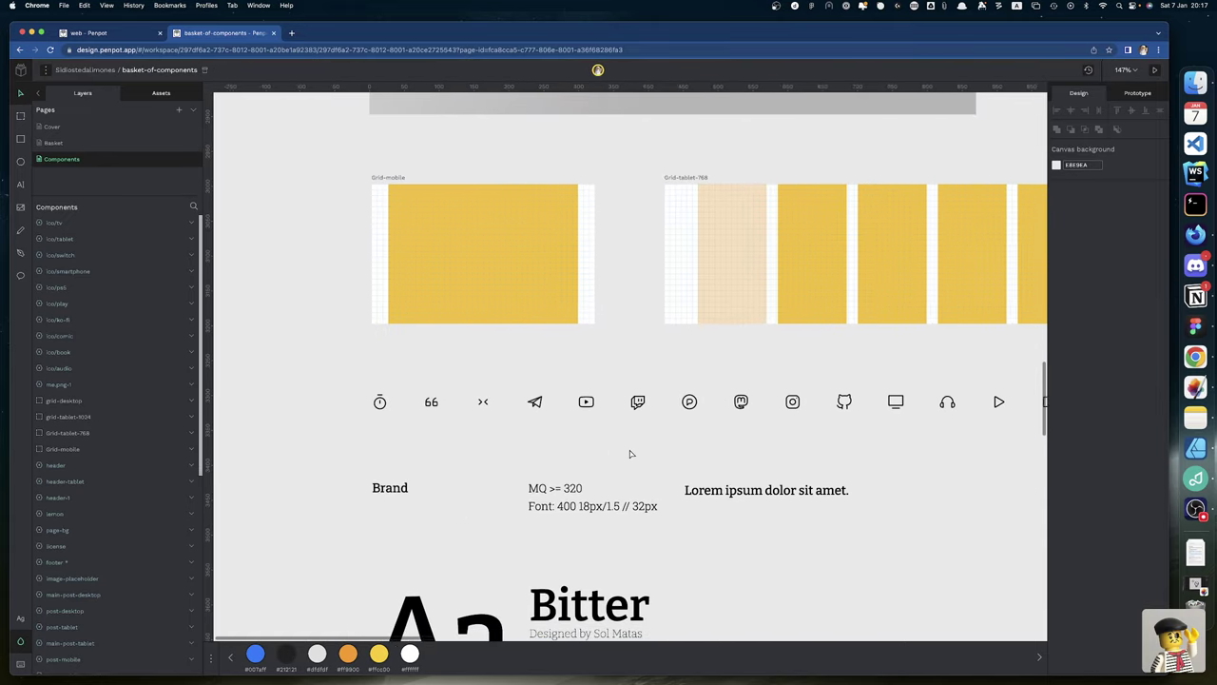
Step: Examine the imported icons up close along the row, from the stopwatch icon to the game controller
{"action": "scroll", "coordinate": [375, 411], "scroll_direction": "up", "scroll_amount": 8}
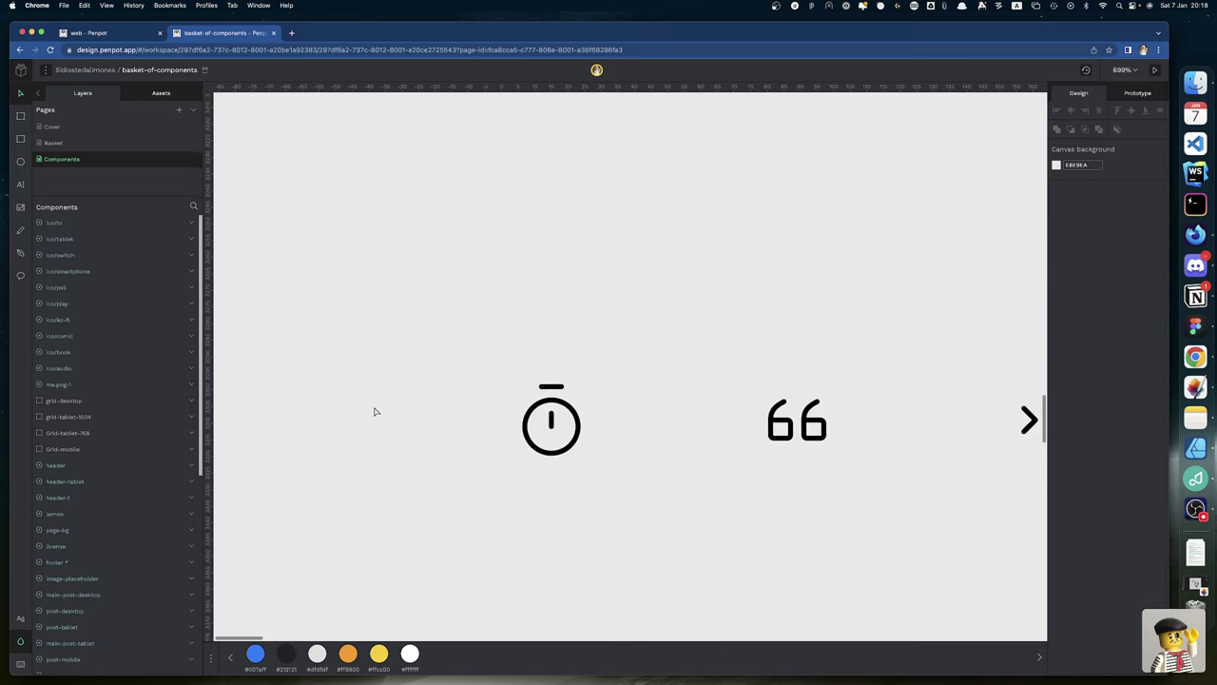
{"action": "scroll", "coordinate": [700, 496], "scroll_direction": "right", "scroll_amount": 5}
{"action": "scroll", "coordinate": [701, 496], "scroll_direction": "right", "scroll_amount": 8}
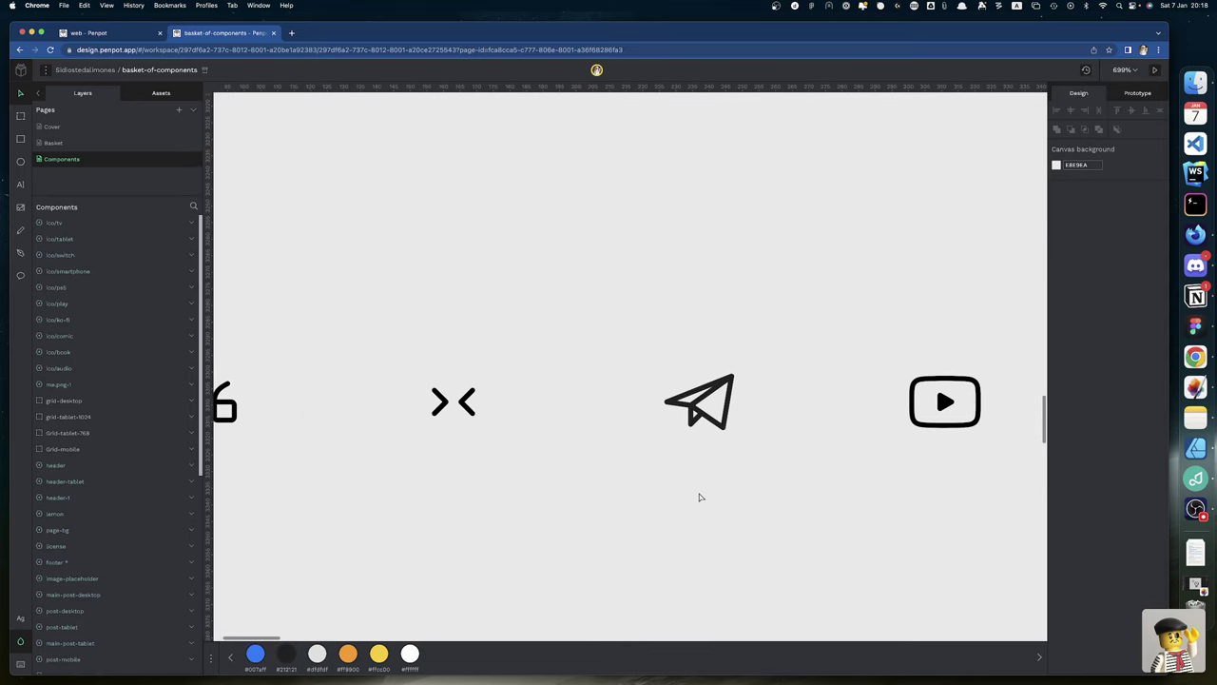
{"action": "scroll", "coordinate": [701, 496], "scroll_direction": "right", "scroll_amount": 3}
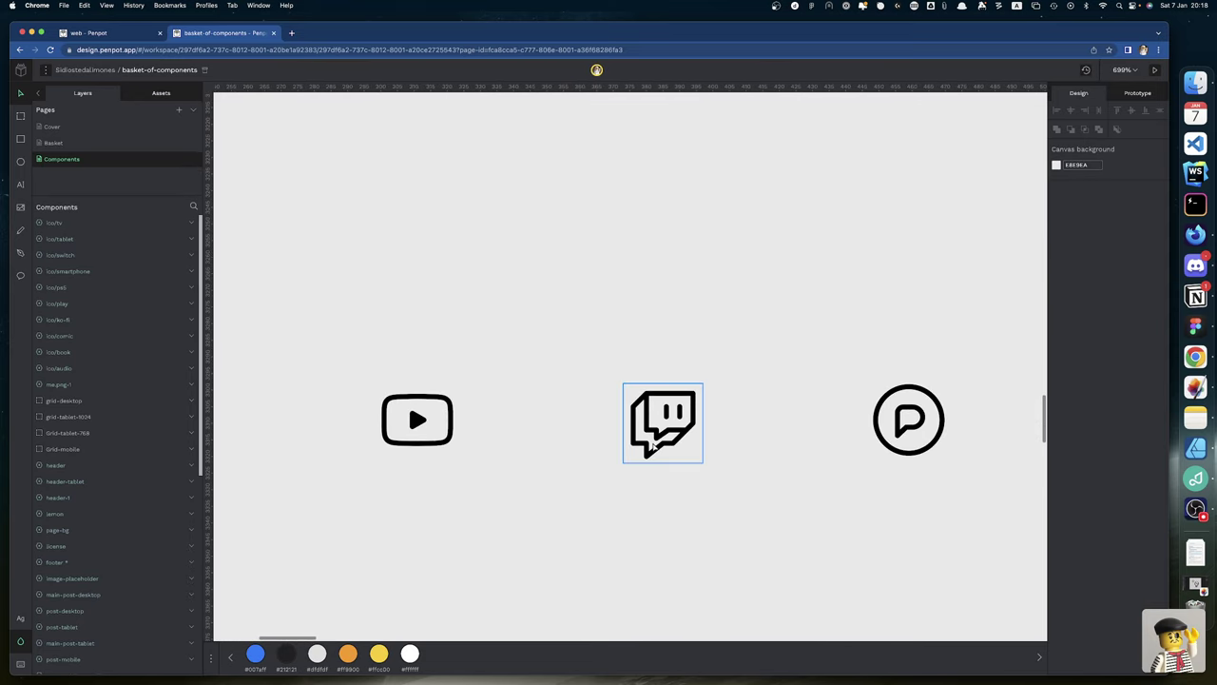
{"action": "scroll", "coordinate": [654, 447], "scroll_direction": "right", "scroll_amount": 10}
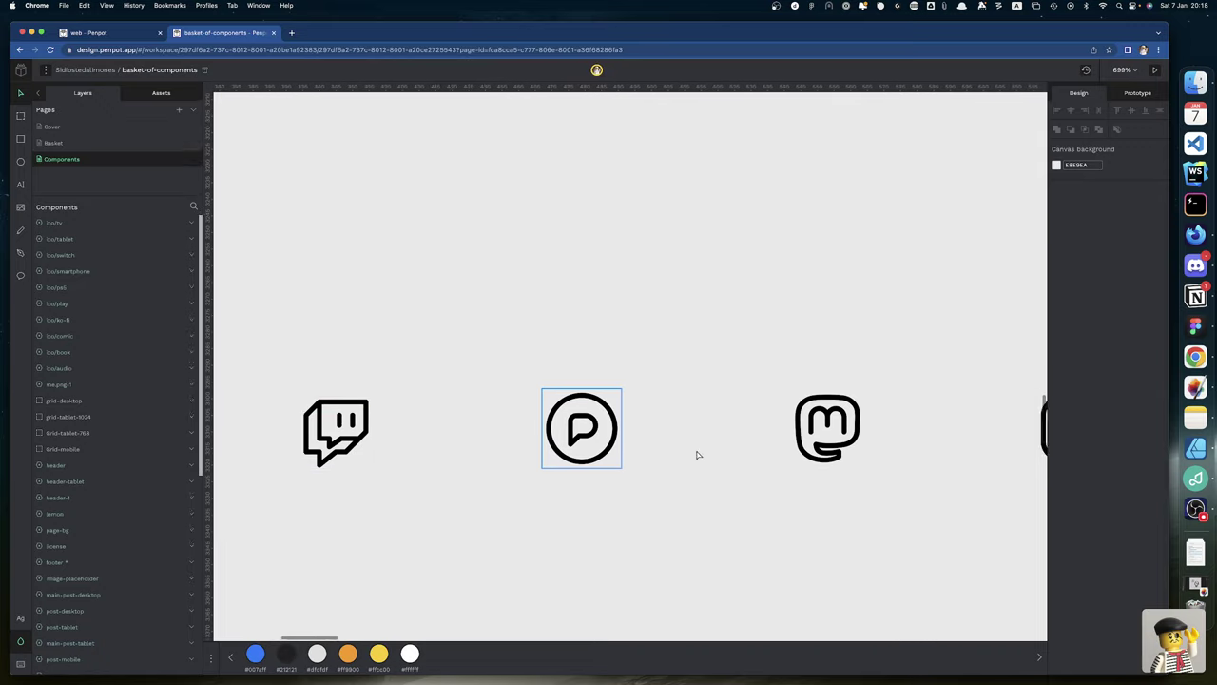
{"action": "scroll", "coordinate": [775, 500], "scroll_direction": "right", "scroll_amount": 13}
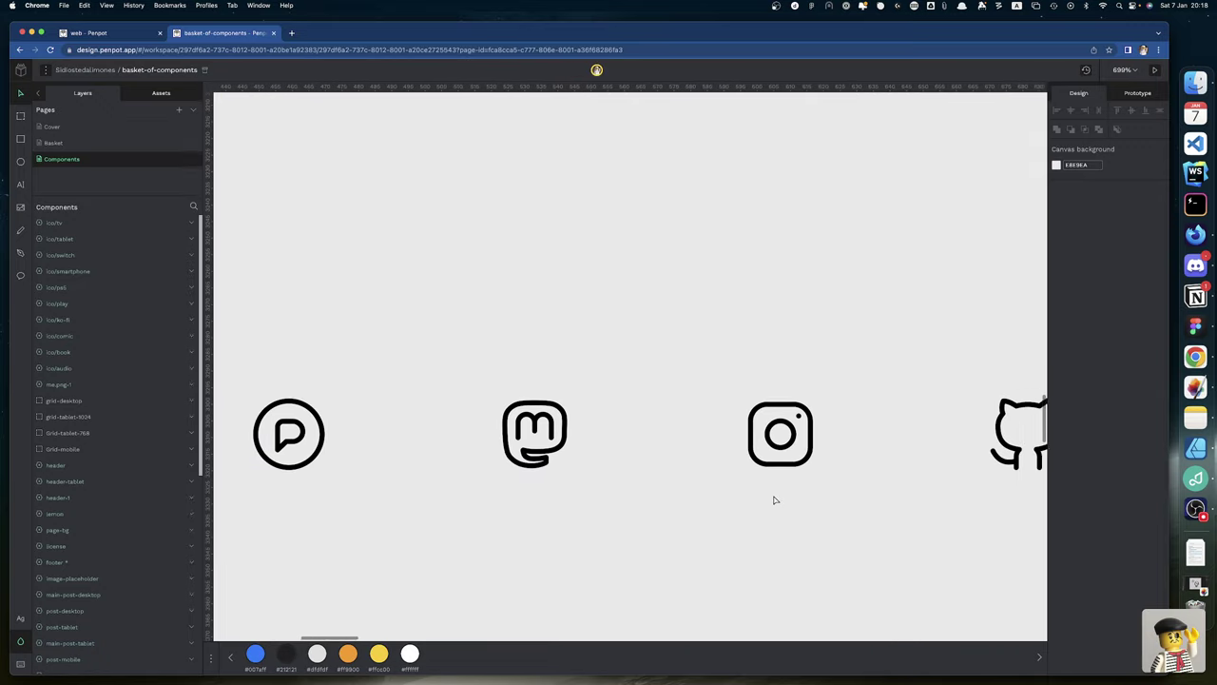
{"action": "scroll", "coordinate": [775, 500], "scroll_direction": "right", "scroll_amount": 20}
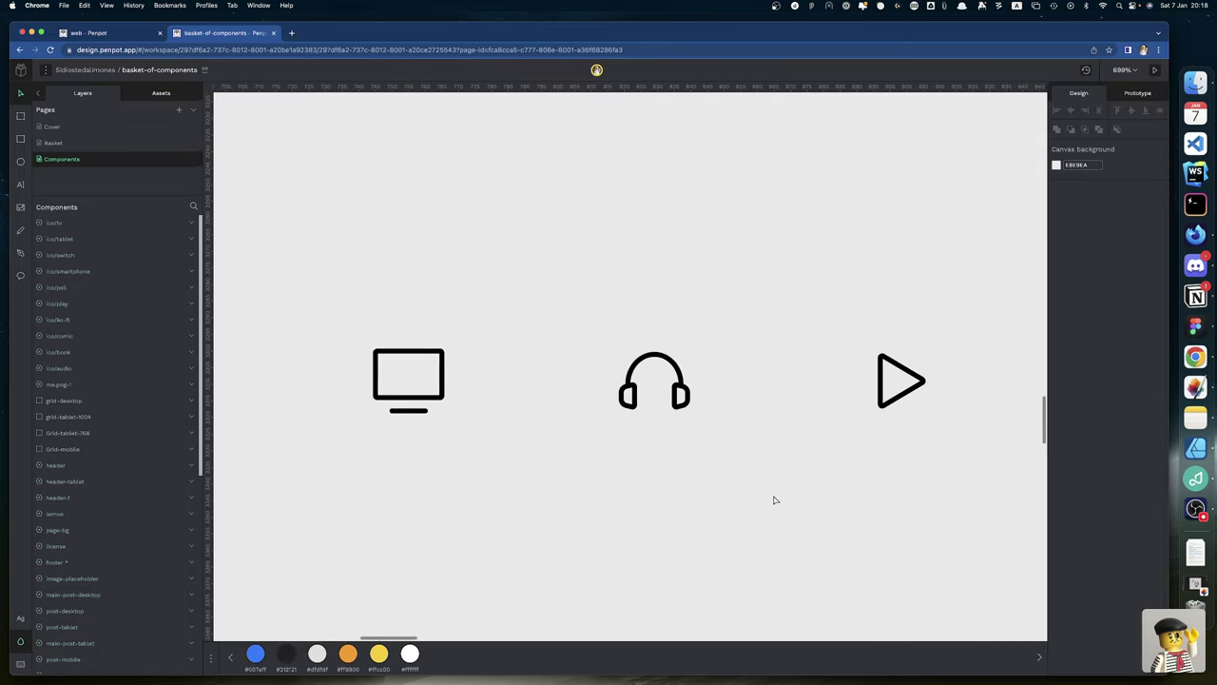
{"action": "scroll", "coordinate": [775, 500], "scroll_direction": "right", "scroll_amount": 6}
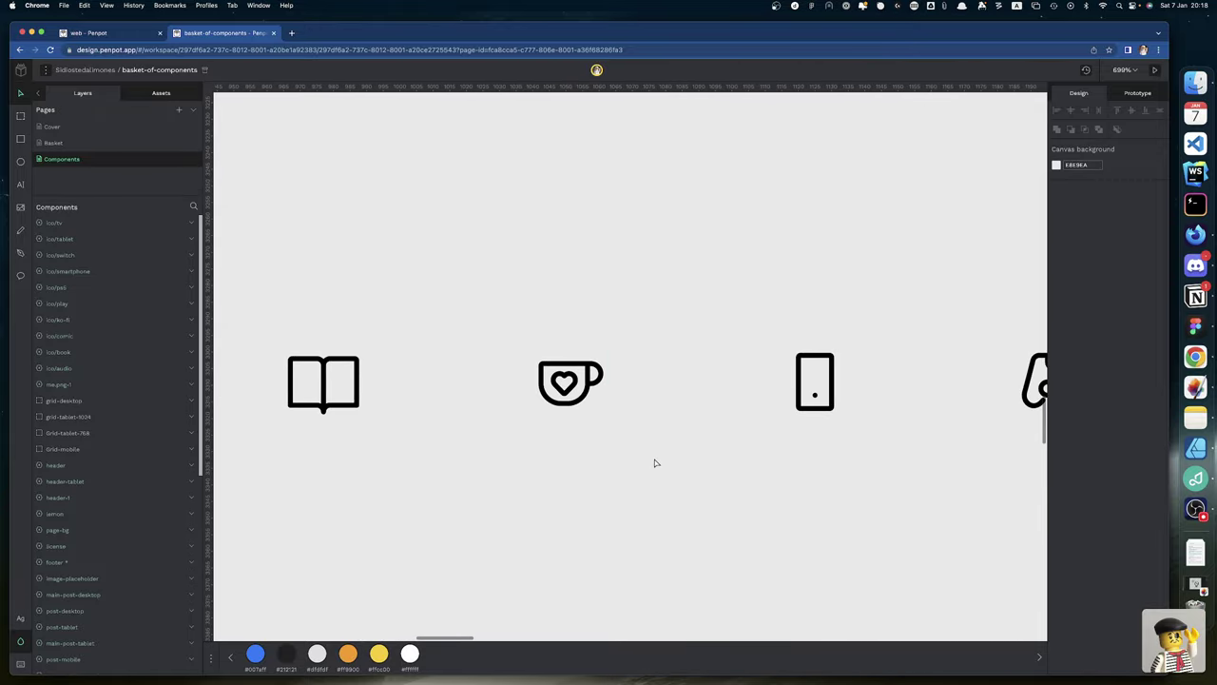
{"action": "scroll", "coordinate": [676, 472], "scroll_direction": "right", "scroll_amount": 8}
{"action": "scroll", "coordinate": [676, 473], "scroll_direction": "left", "scroll_amount": 5}
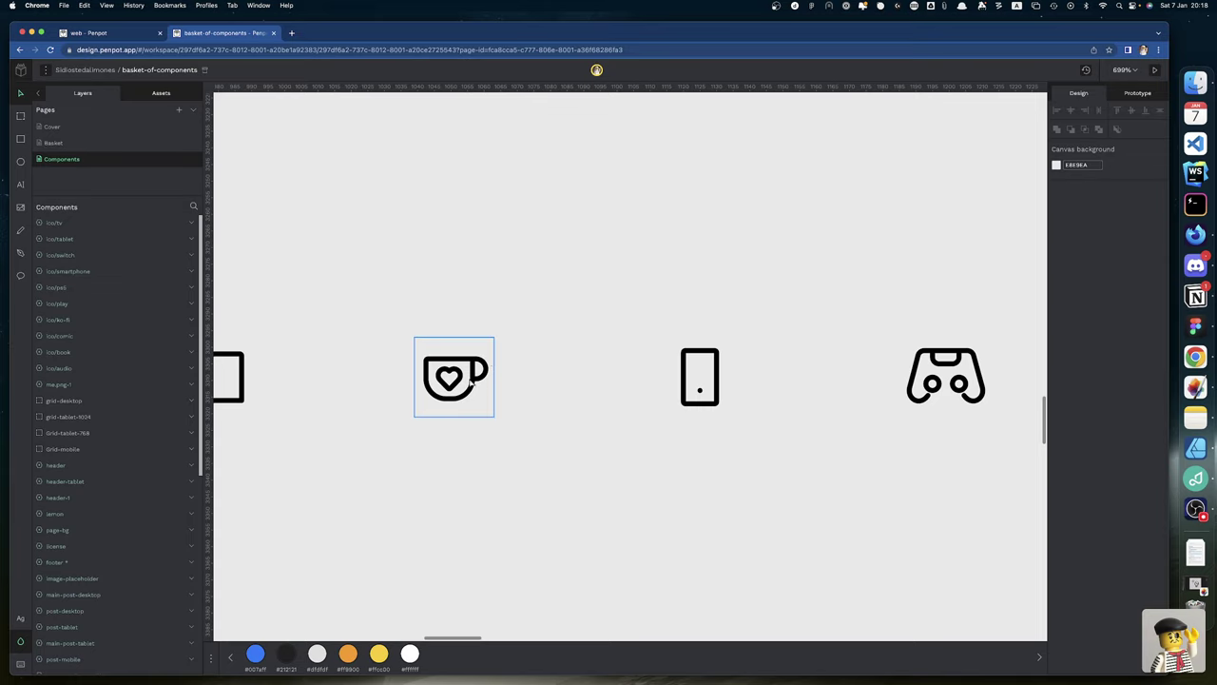
Step: Go back to the Twitch icon and review the row again through to the Switch and tablet icons
{"action": "scroll", "coordinate": [462, 392], "scroll_direction": "left", "scroll_amount": 15}
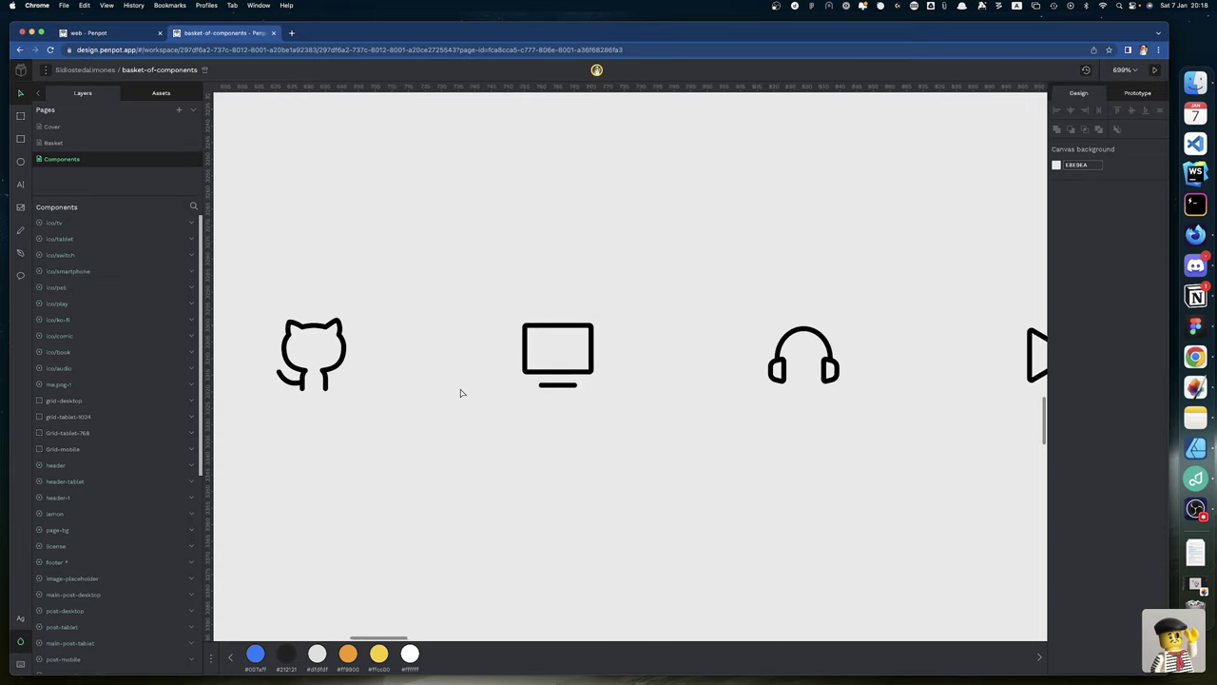
{"action": "scroll", "coordinate": [461, 392], "scroll_direction": "left", "scroll_amount": 15}
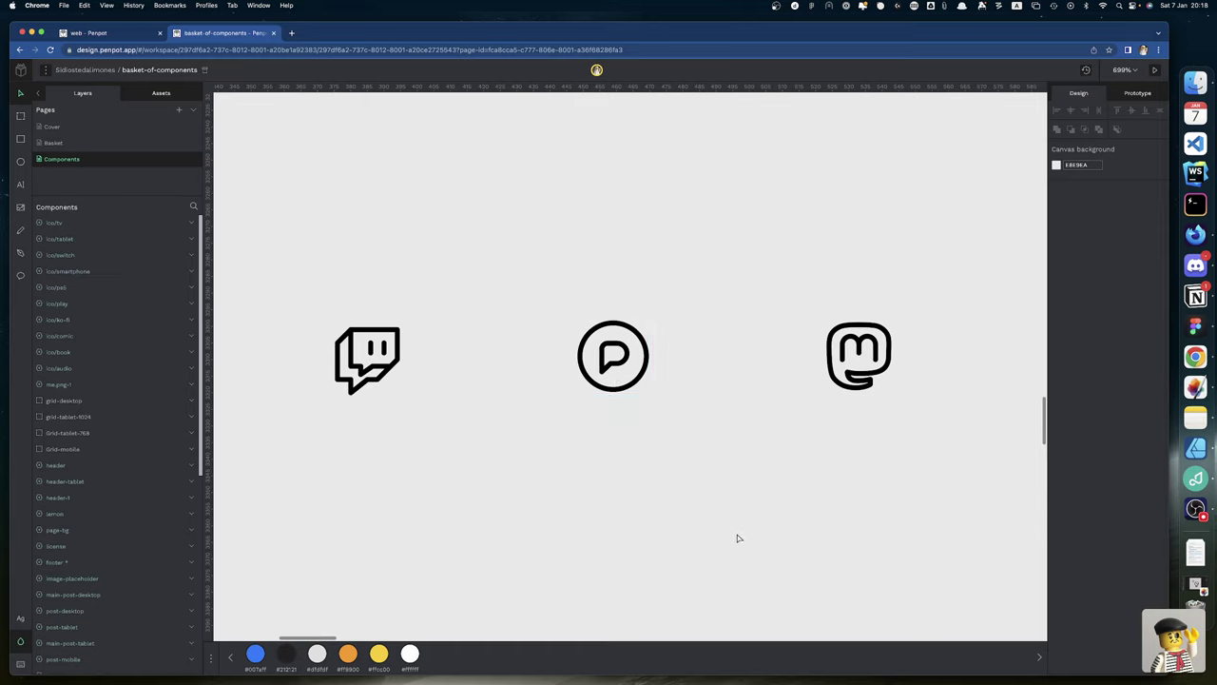
{"action": "scroll", "coordinate": [775, 489], "scroll_direction": "right", "scroll_amount": 15}
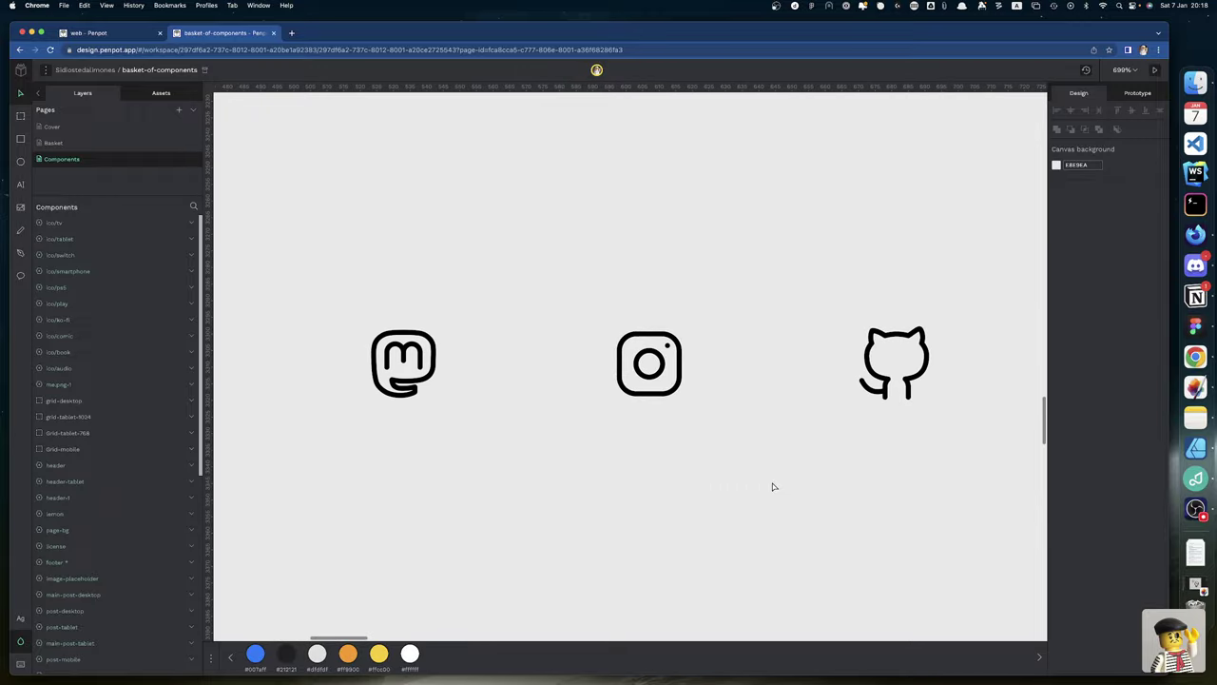
{"action": "scroll", "coordinate": [773, 487], "scroll_direction": "right", "scroll_amount": 10}
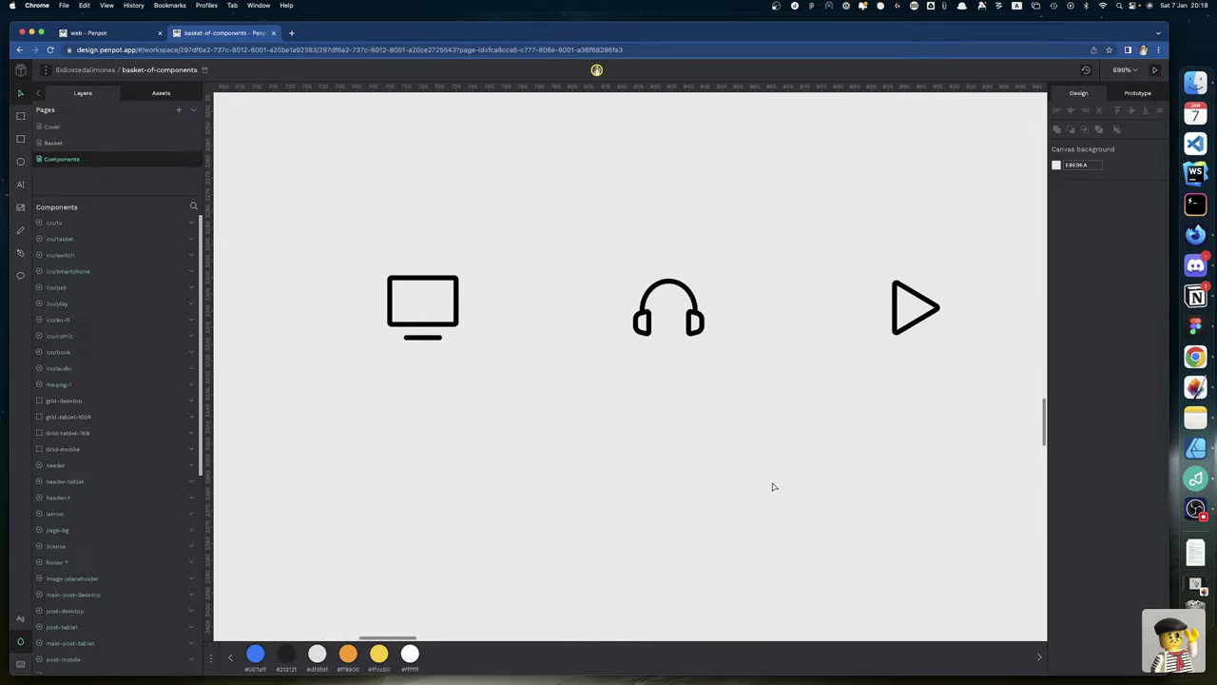
{"action": "scroll", "coordinate": [772, 487], "scroll_direction": "right", "scroll_amount": 5}
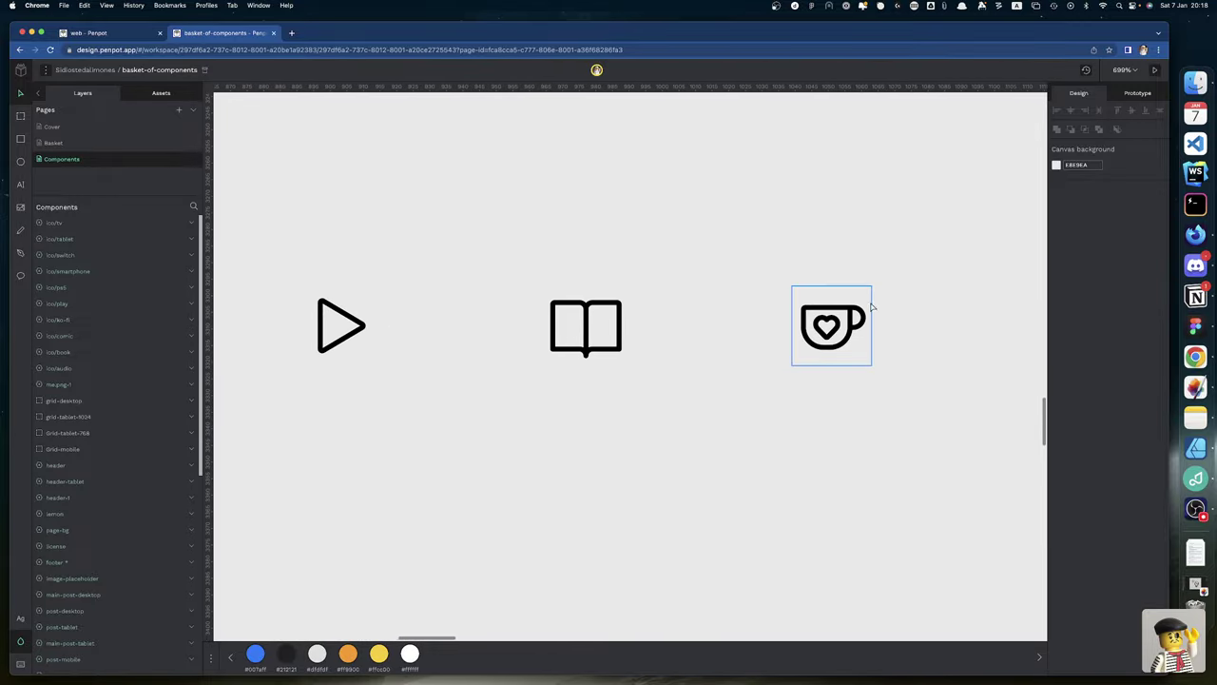
{"action": "scroll", "coordinate": [863, 375], "scroll_direction": "right", "scroll_amount": 7}
{"action": "scroll", "coordinate": [863, 374], "scroll_direction": "right", "scroll_amount": 10}
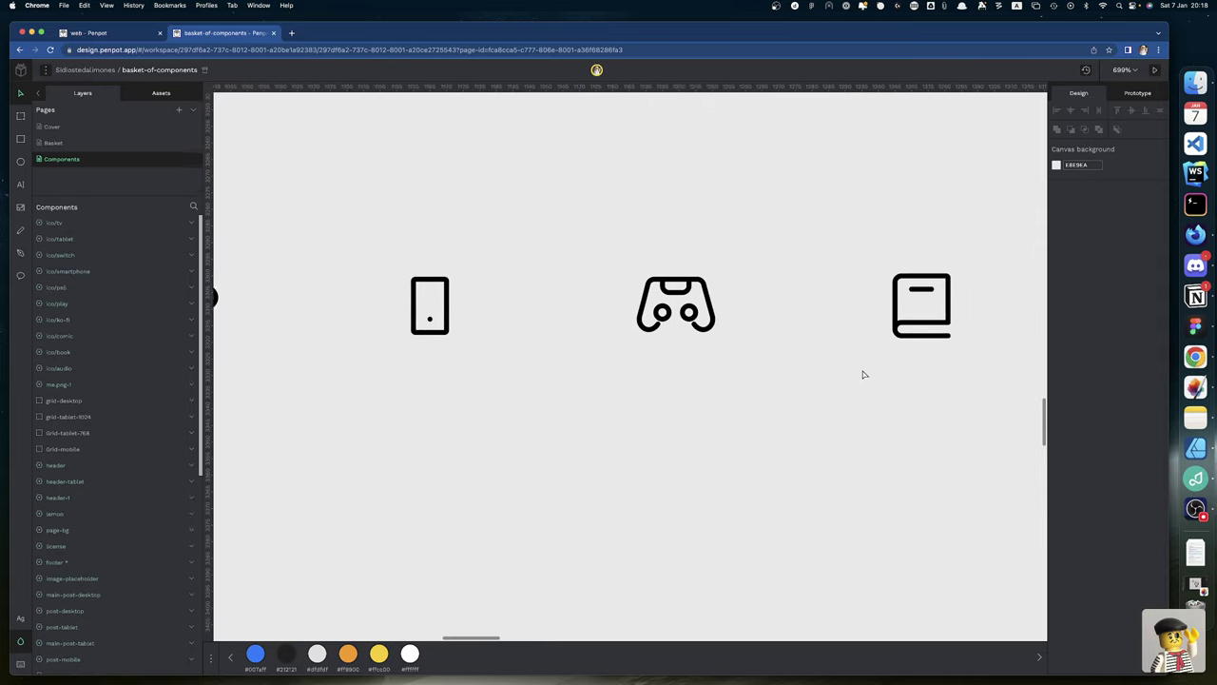
{"action": "scroll", "coordinate": [951, 334], "scroll_direction": "right", "scroll_amount": 8}
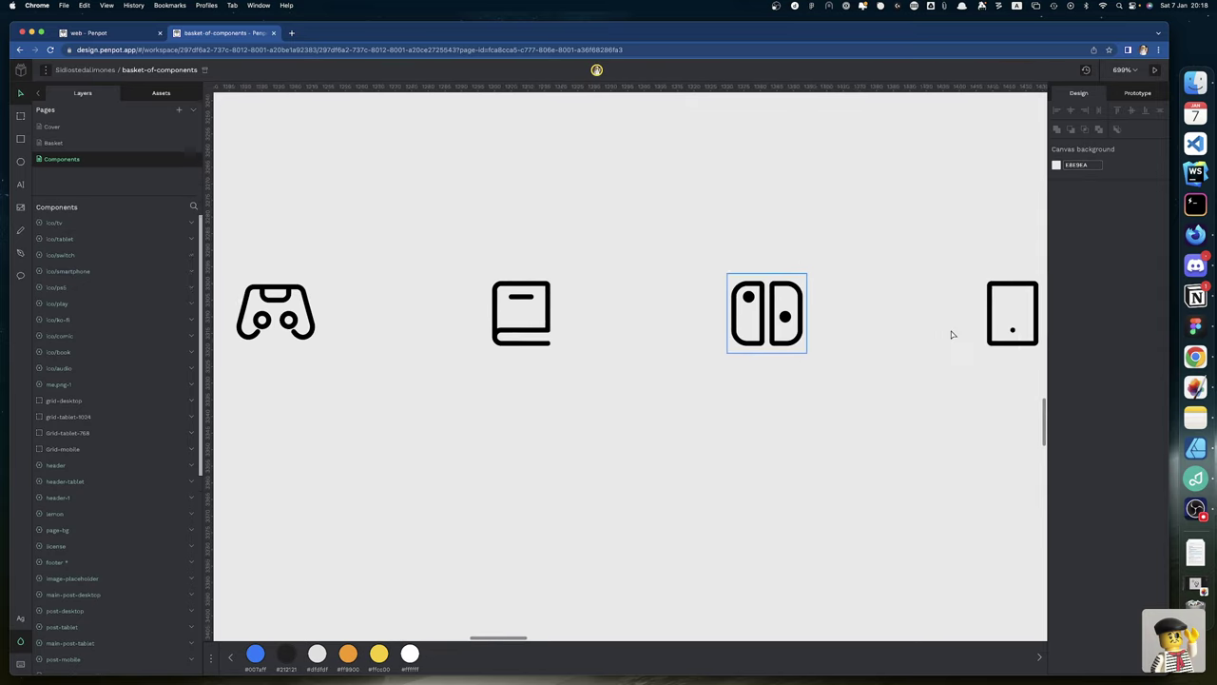
Step: Compare the controller, book, Switch and tablet icons once more along the icon row
{"action": "scroll", "coordinate": [946, 335], "scroll_direction": "left", "scroll_amount": 6}
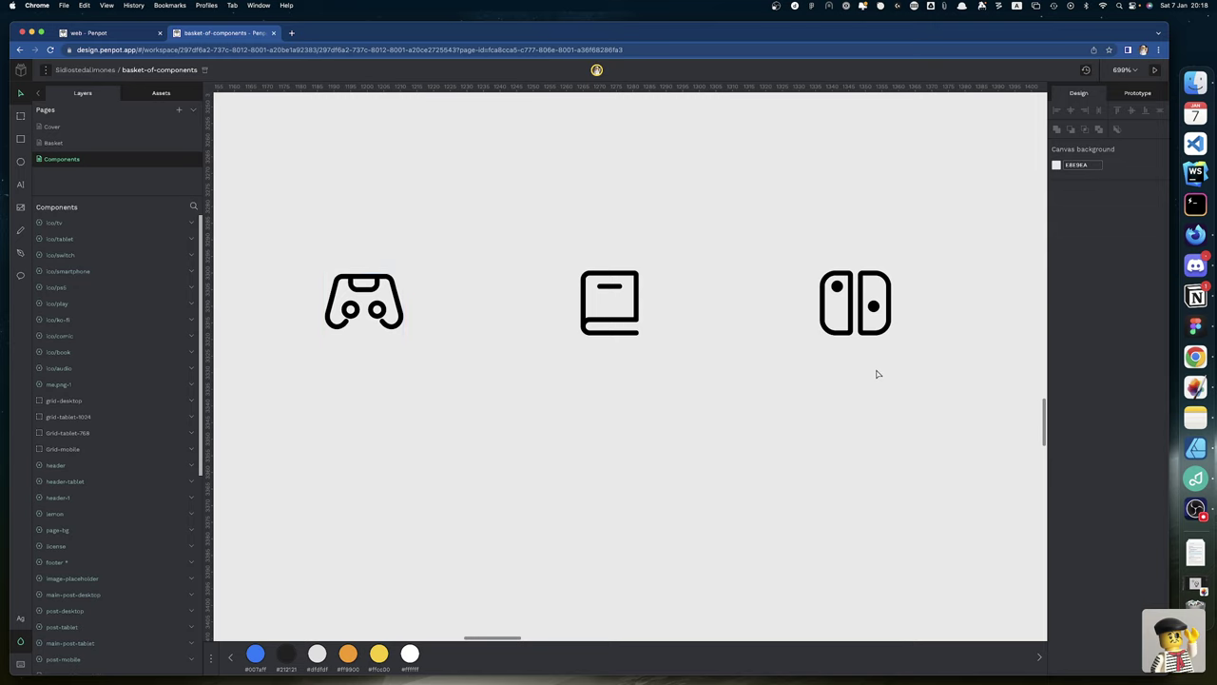
{"action": "scroll", "coordinate": [867, 349], "scroll_direction": "right", "scroll_amount": 4}
{"action": "scroll", "coordinate": [865, 351], "scroll_direction": "right", "scroll_amount": 4}
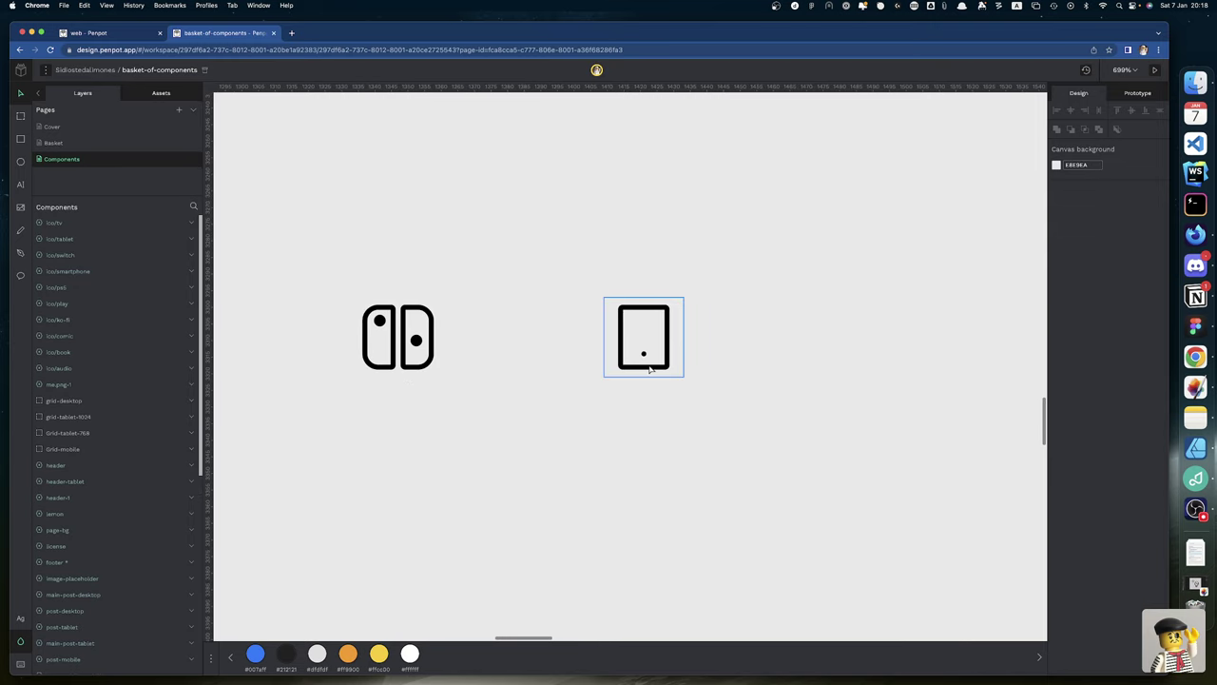
Step: Switch to the web Penpot file and examine the social icons and character illustration in the about-mobile hero
{"action": "left_click", "coordinate": [118, 34]}
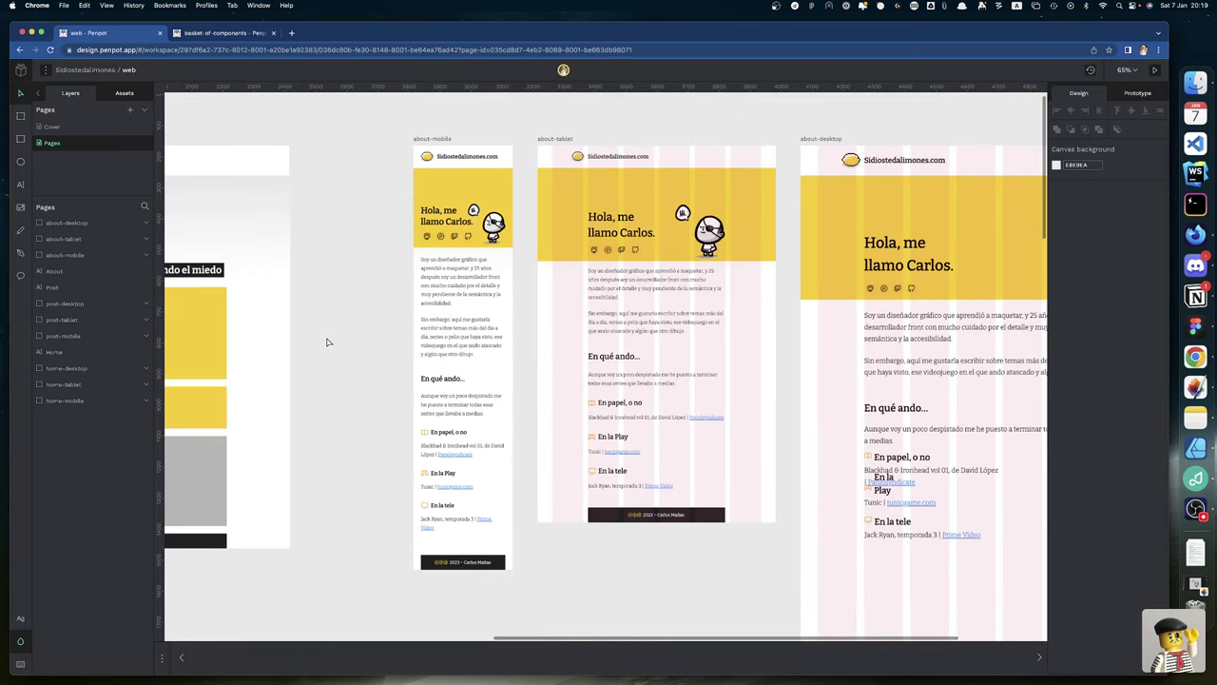
{"action": "scroll", "coordinate": [458, 432], "scroll_direction": "up", "scroll_amount": 5}
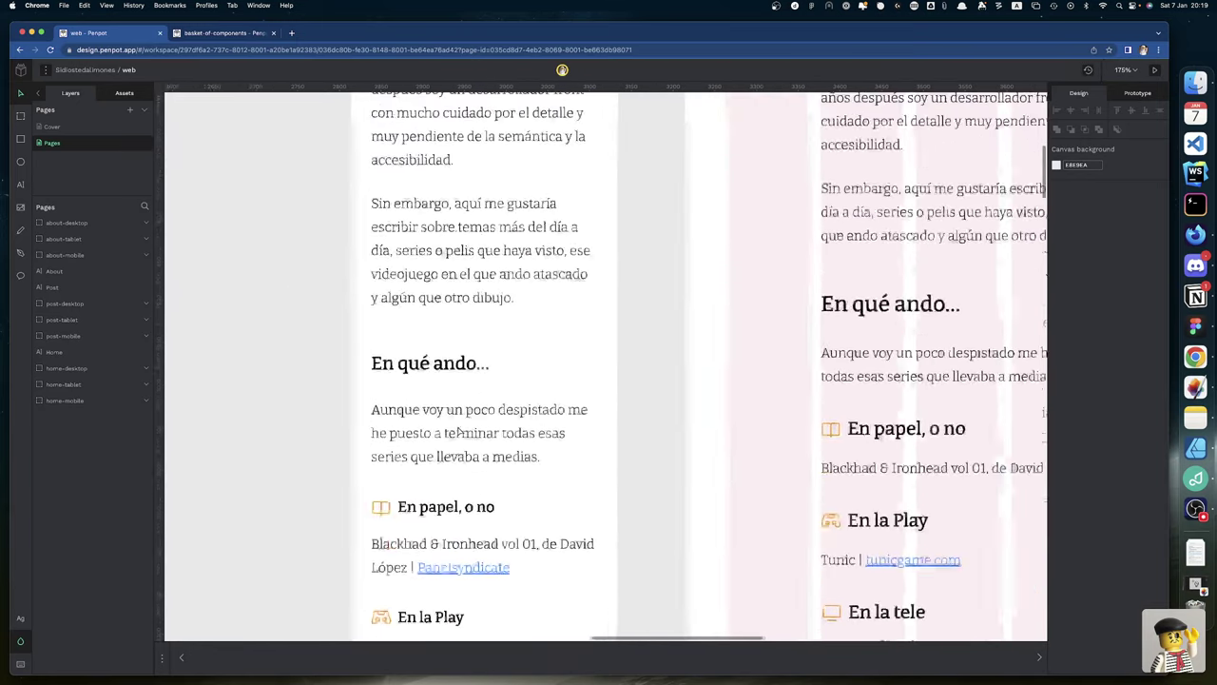
{"action": "scroll", "coordinate": [458, 432], "scroll_direction": "up", "scroll_amount": 10}
{"action": "scroll", "coordinate": [457, 432], "scroll_direction": "left", "scroll_amount": 2}
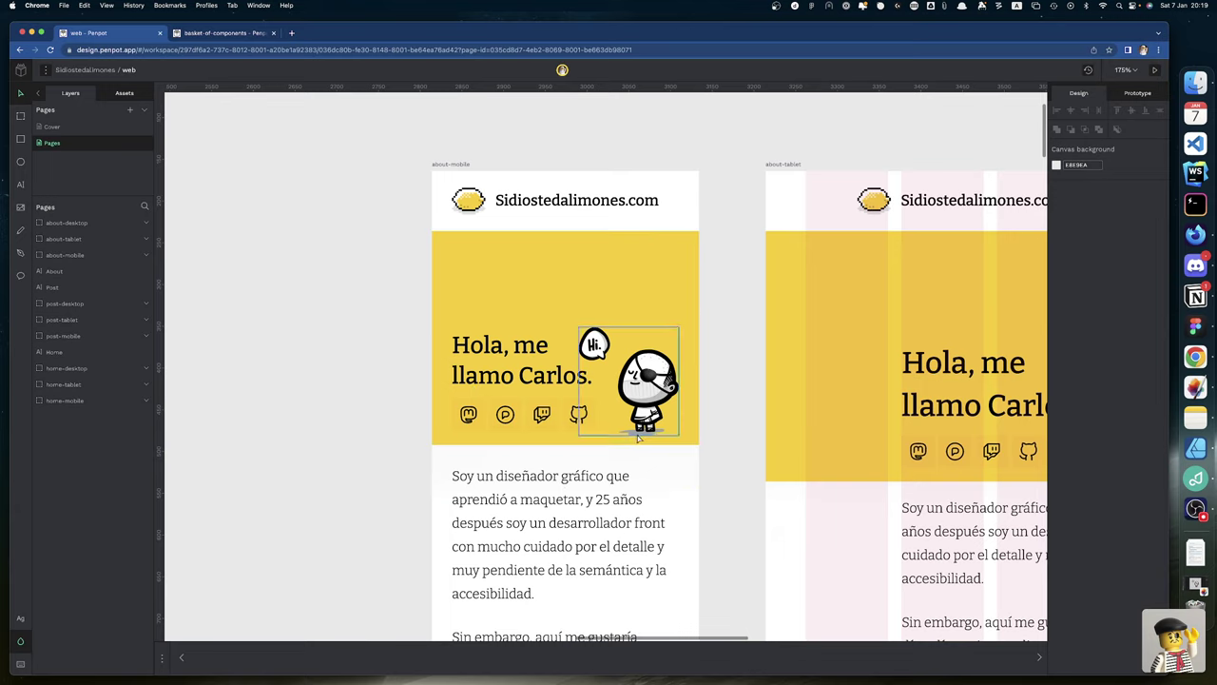
Step: Try the library grey #dfdfdf as the about-mobile hero block's fill, and restore the library yellow #ffcc00
{"action": "left_click", "coordinate": [678, 300]}
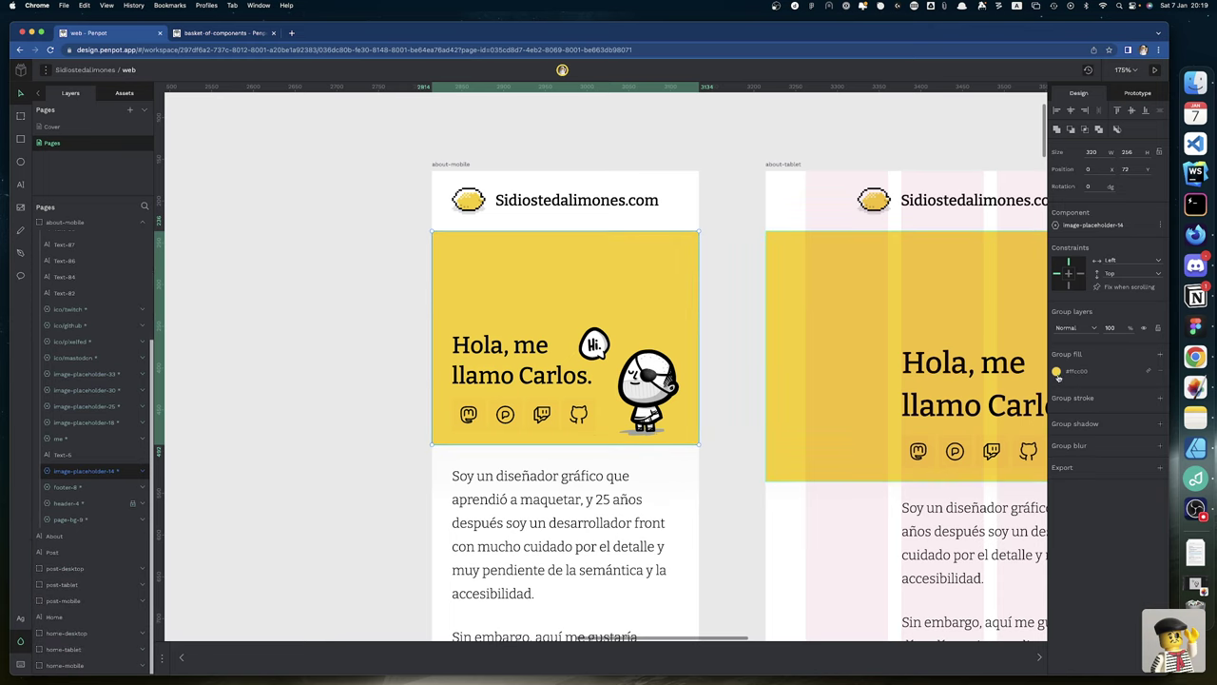
{"action": "left_click", "coordinate": [1056, 372]}
{"action": "left_click", "coordinate": [996, 515]}
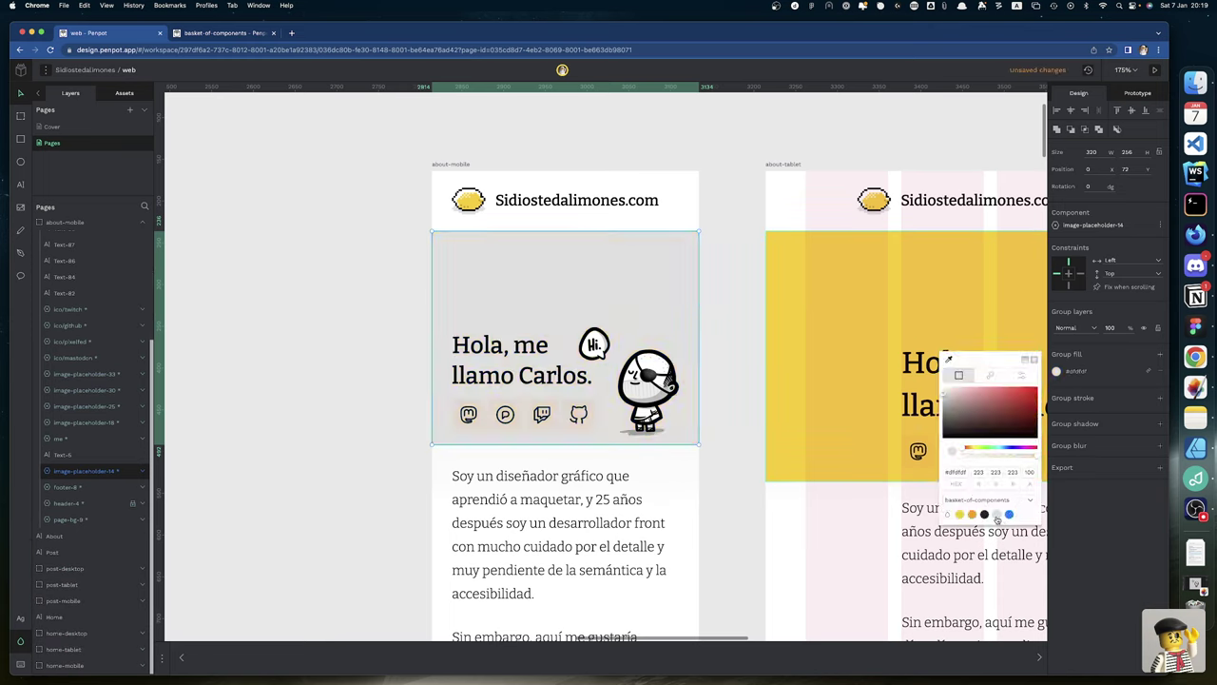
{"action": "left_click", "coordinate": [282, 504]}
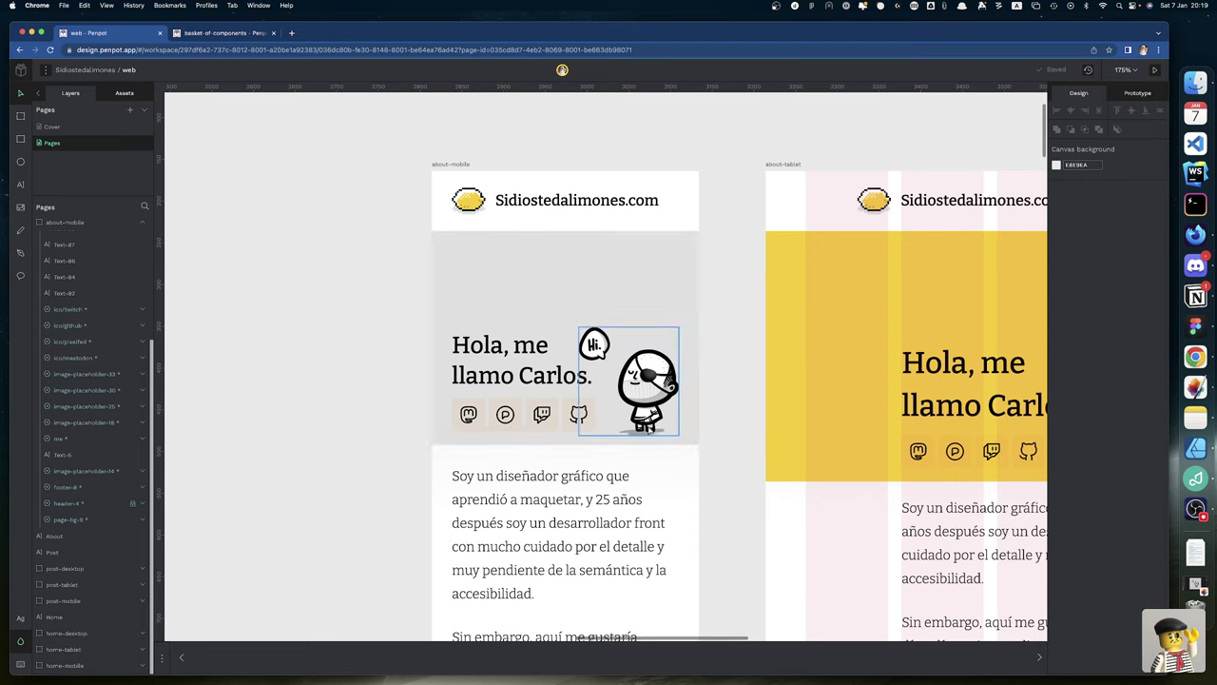
{"action": "left_click", "coordinate": [660, 260]}
{"action": "left_click", "coordinate": [1057, 371]}
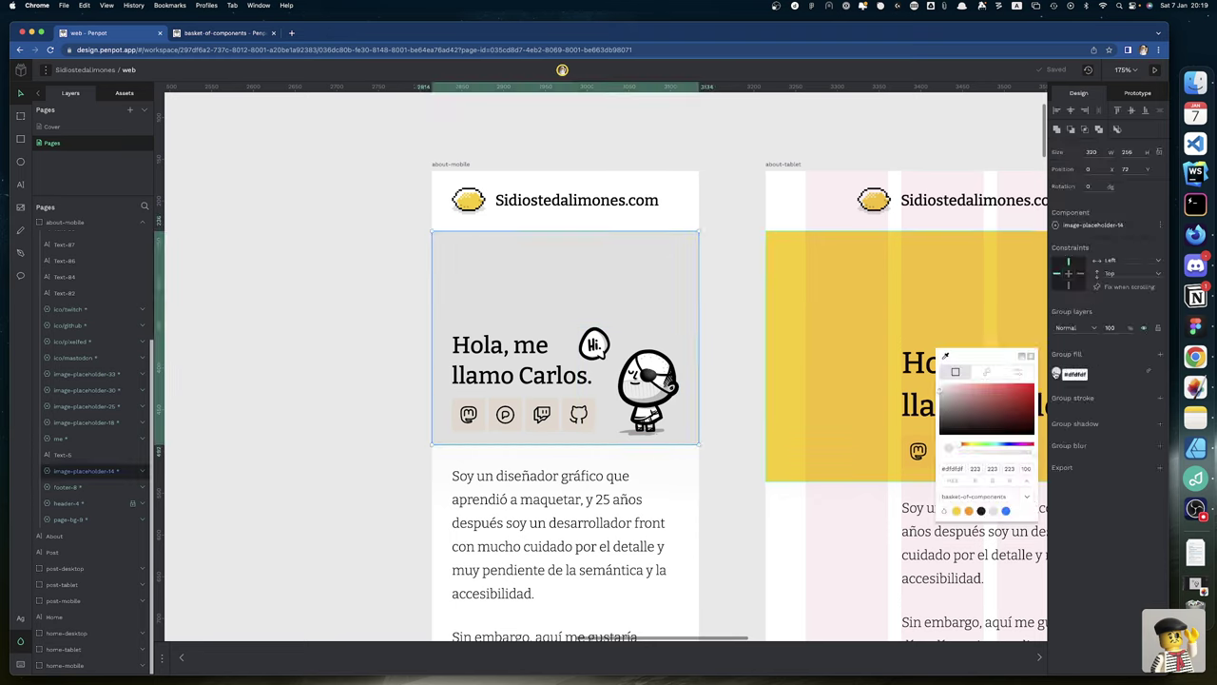
{"action": "left_click", "coordinate": [956, 512]}
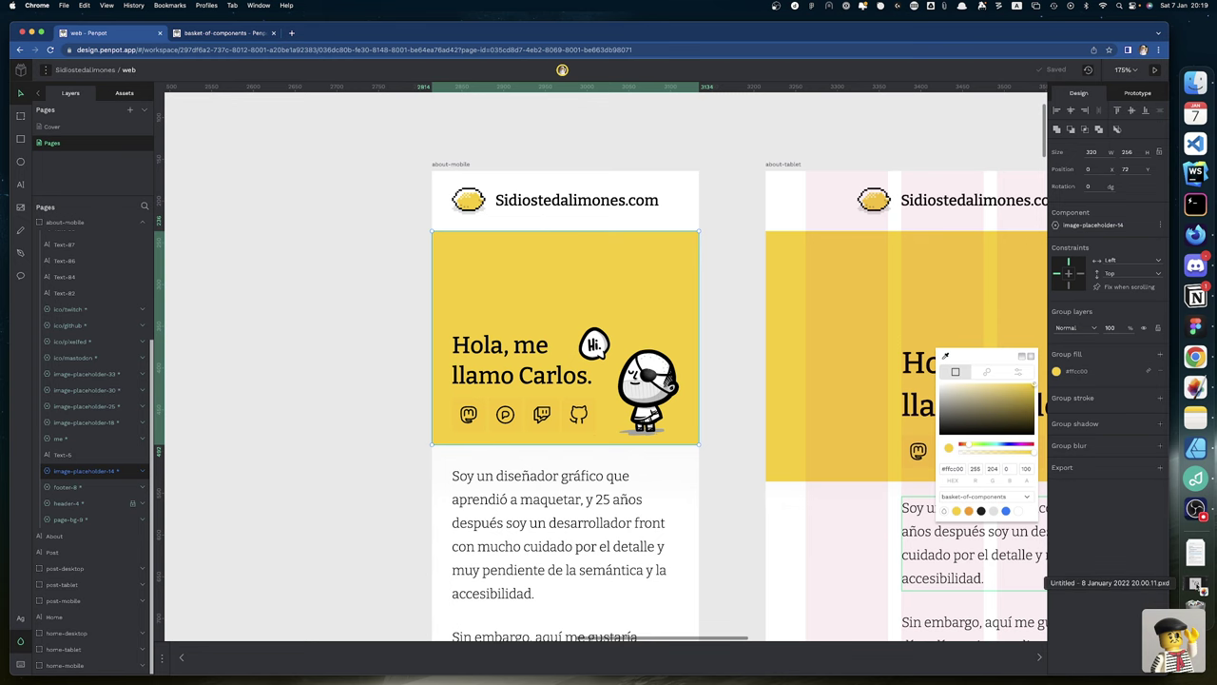
Step: Switch to the character illustration in Pixelmator Pro and toggle the ground shadow layer off and on to identify it
{"action": "left_click", "coordinate": [1195, 582]}
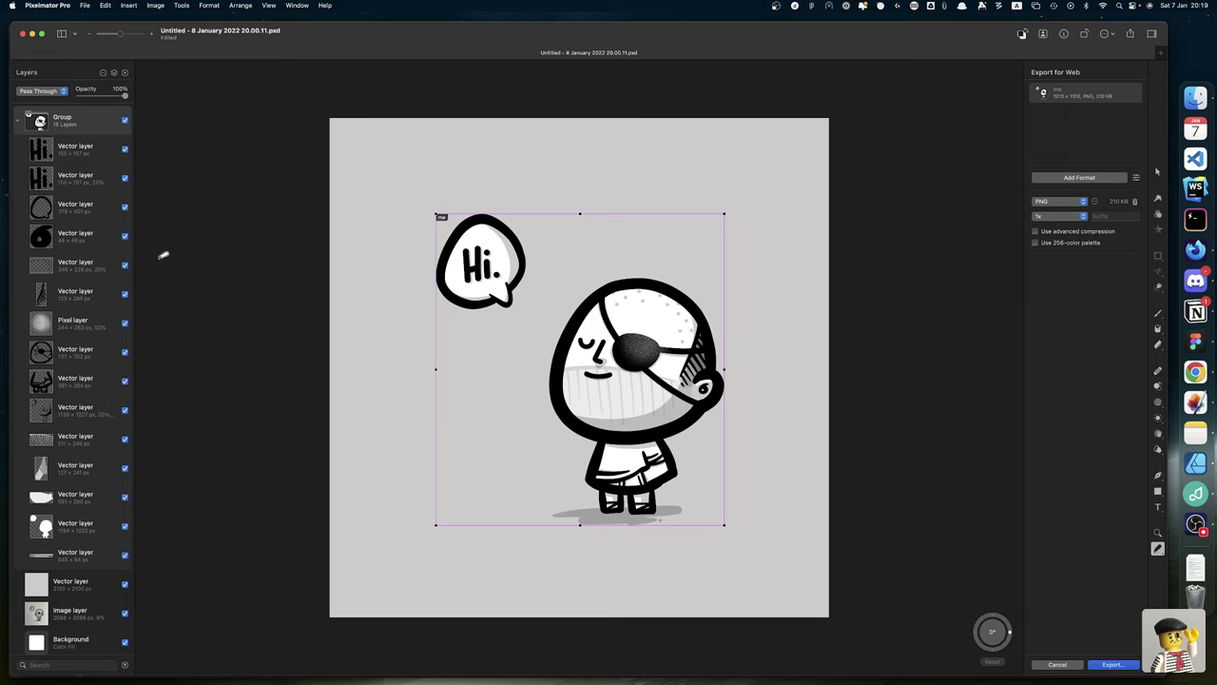
{"action": "scroll", "coordinate": [75, 330], "scroll_direction": "up", "scroll_amount": 1}
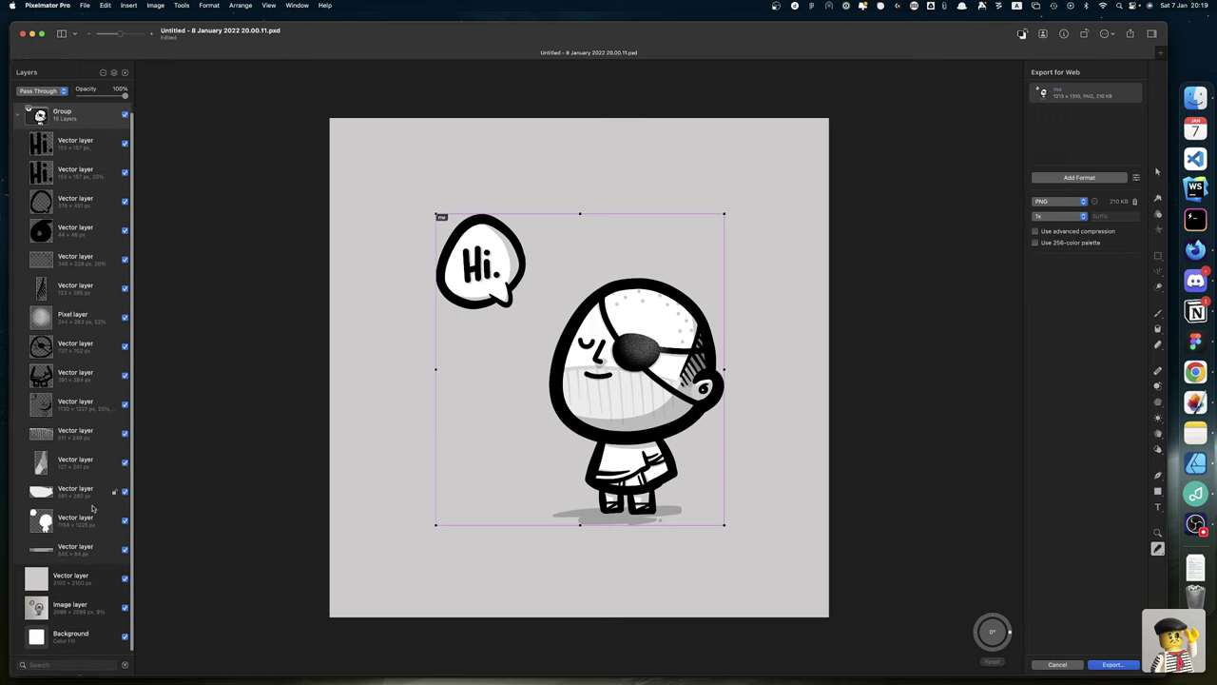
{"action": "left_click", "coordinate": [87, 555]}
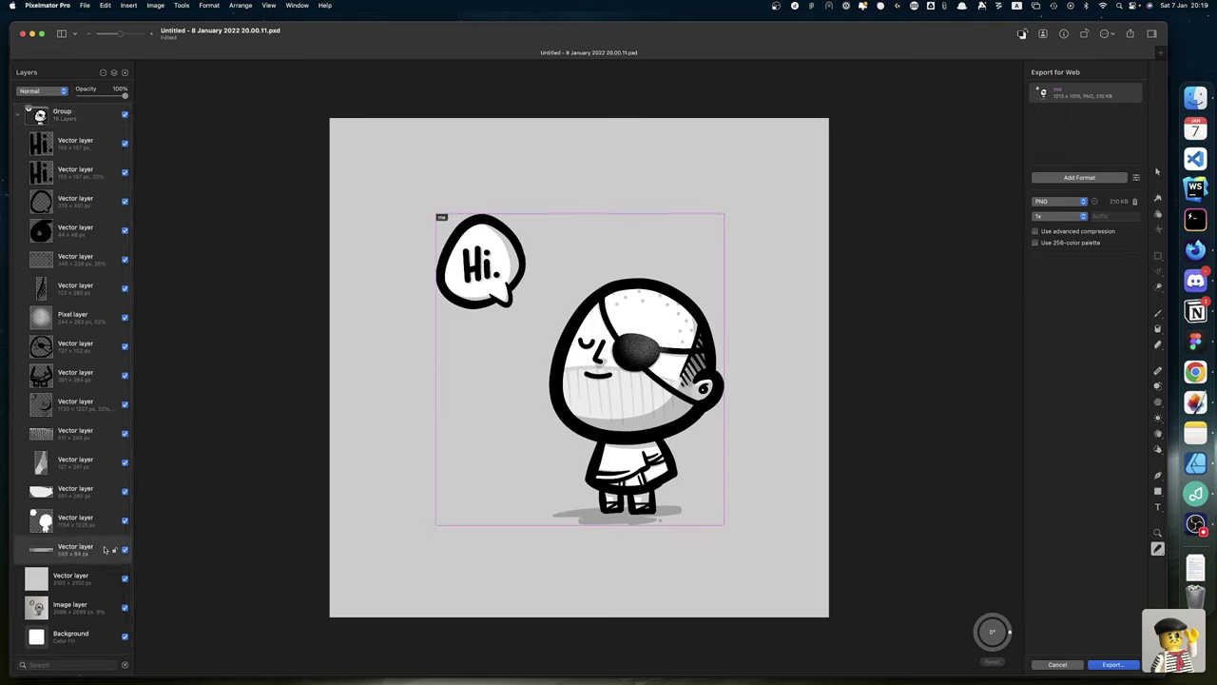
{"action": "left_click", "coordinate": [124, 549]}
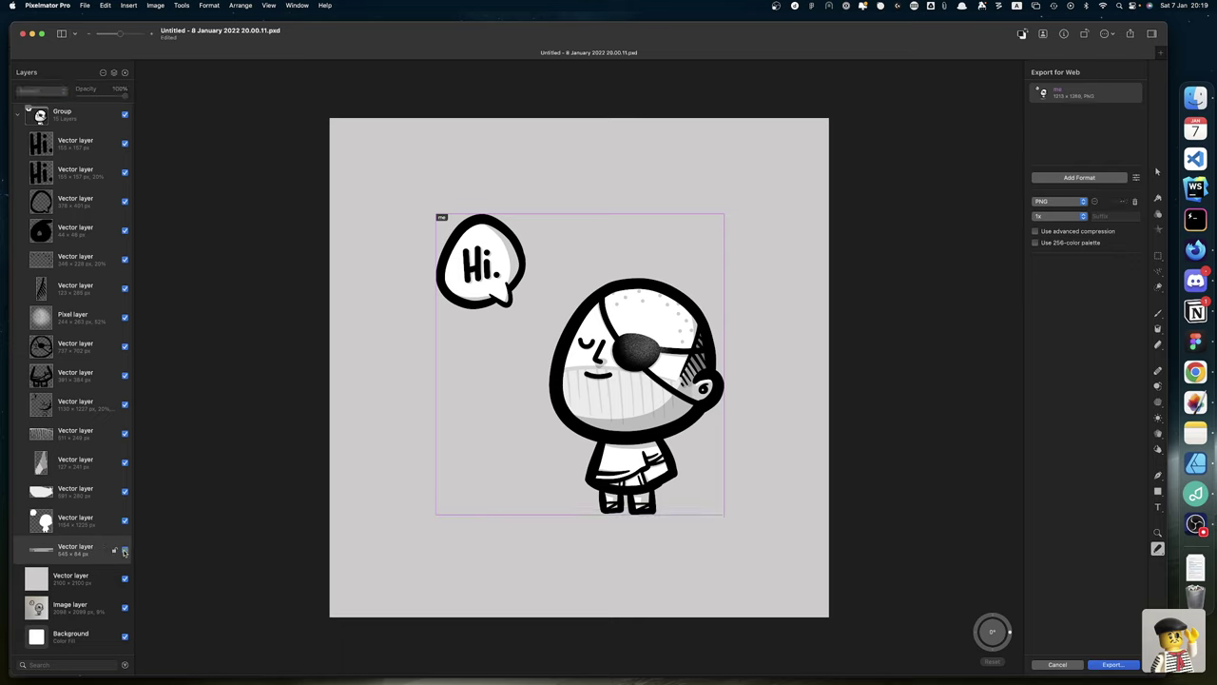
{"action": "left_click", "coordinate": [125, 550]}
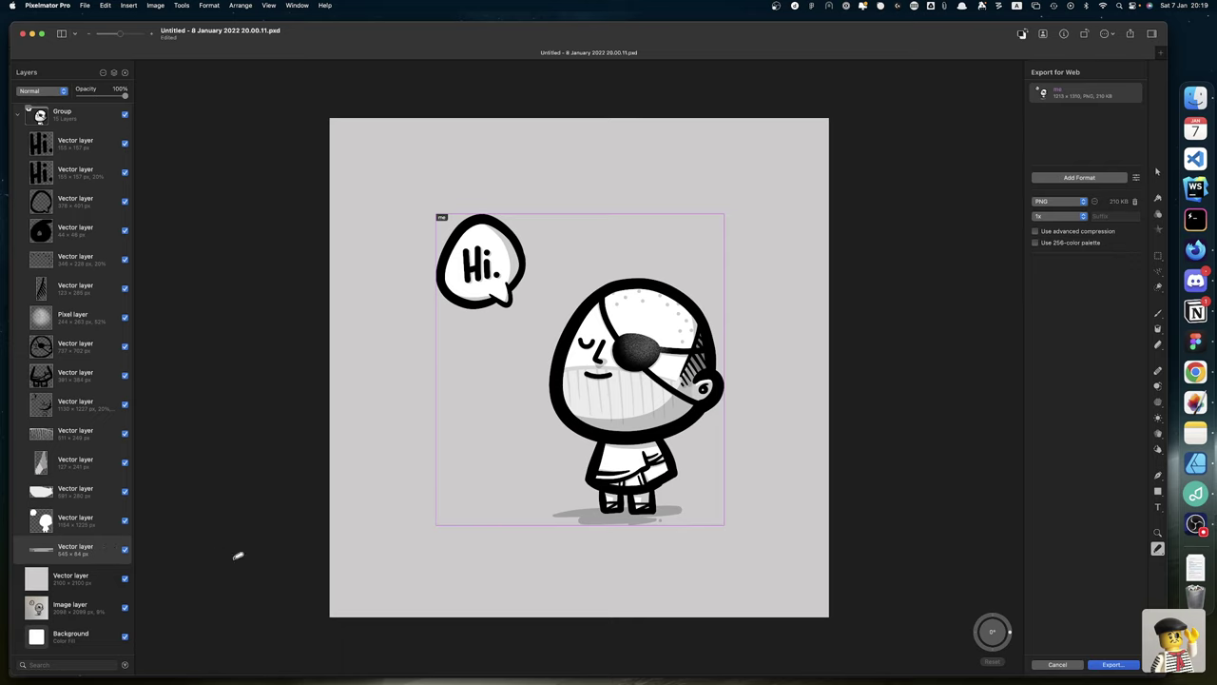
Step: Draw a rectangle about 1285 × 633 px behind the character's lower half, directly above the grey background vector layer
{"action": "left_click", "coordinate": [87, 582]}
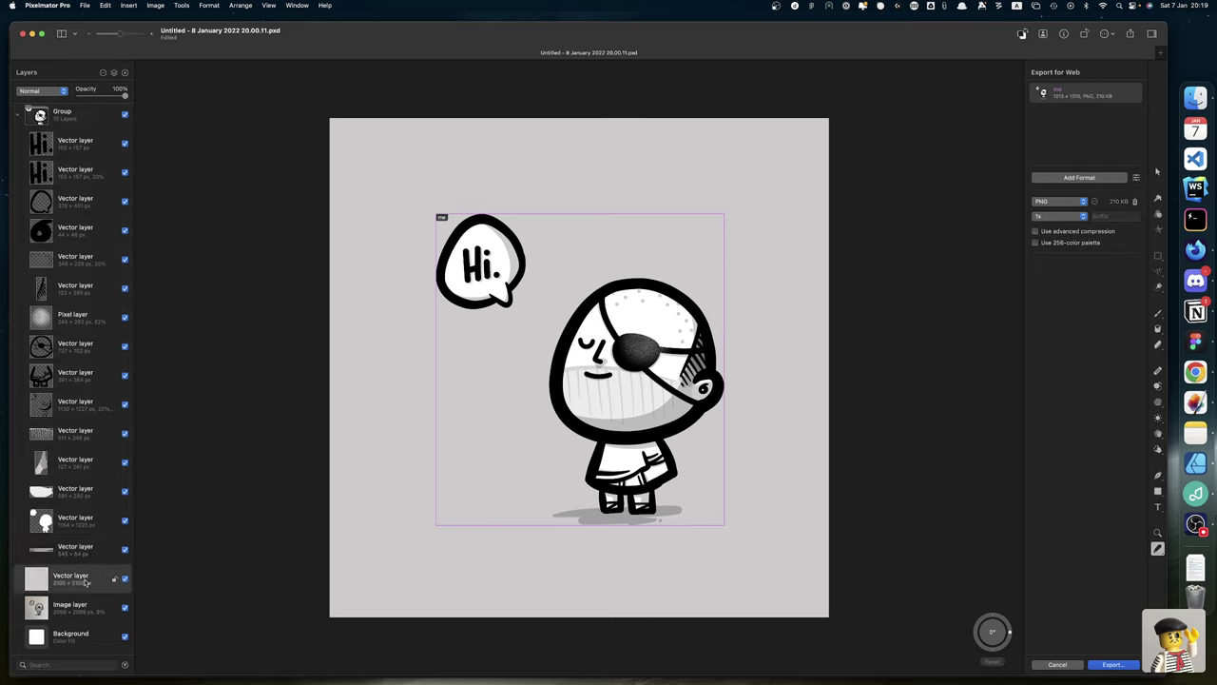
{"action": "left_click", "coordinate": [1157, 491]}
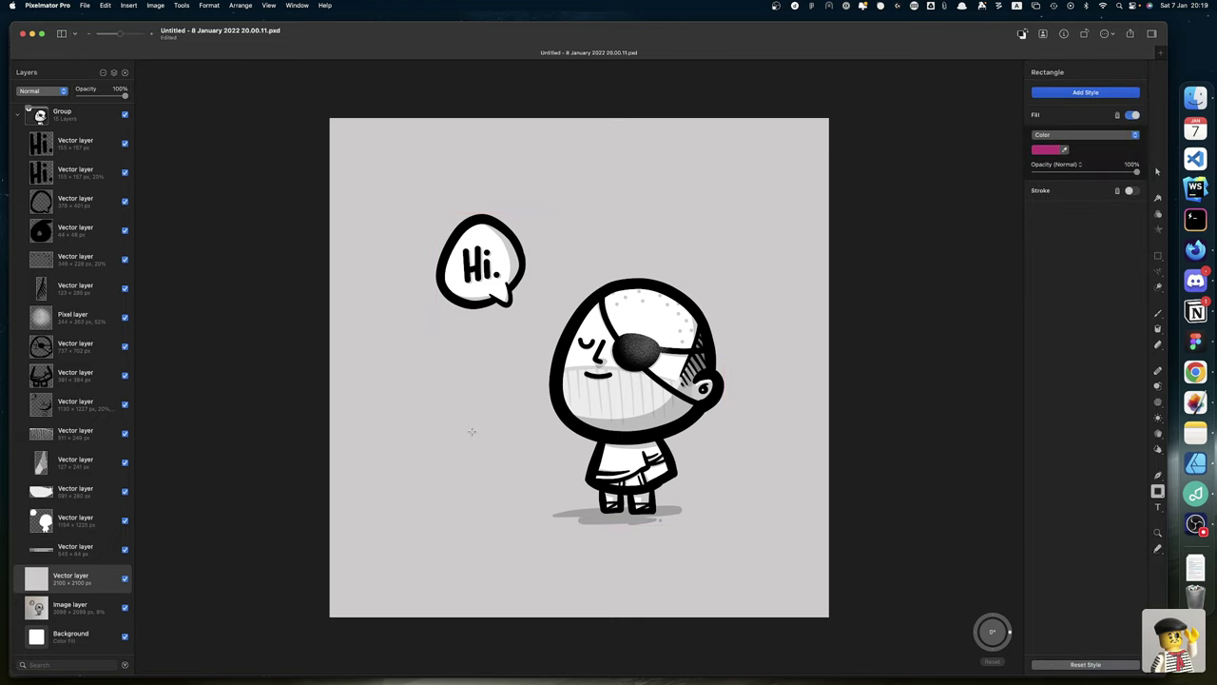
{"action": "left_click_drag", "start_coordinate": [467, 431], "coordinate": [772, 581]}
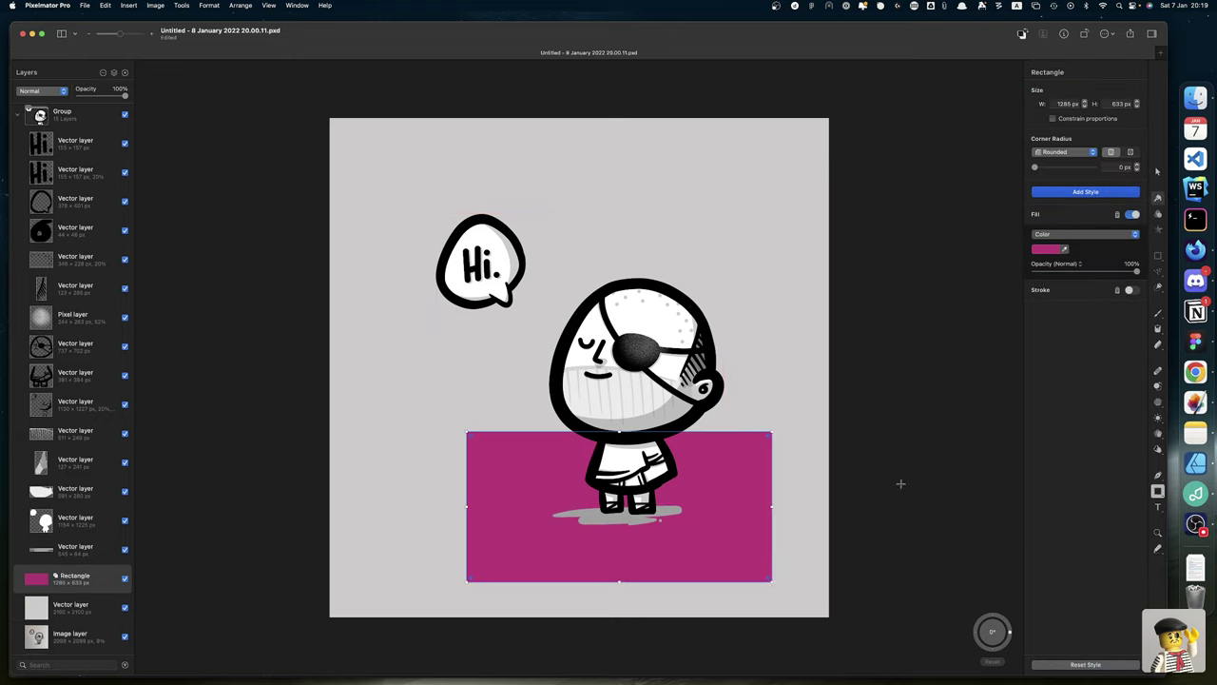
Step: Set the new rectangle's fill colour to FFCC00
{"action": "left_click", "coordinate": [1046, 250]}
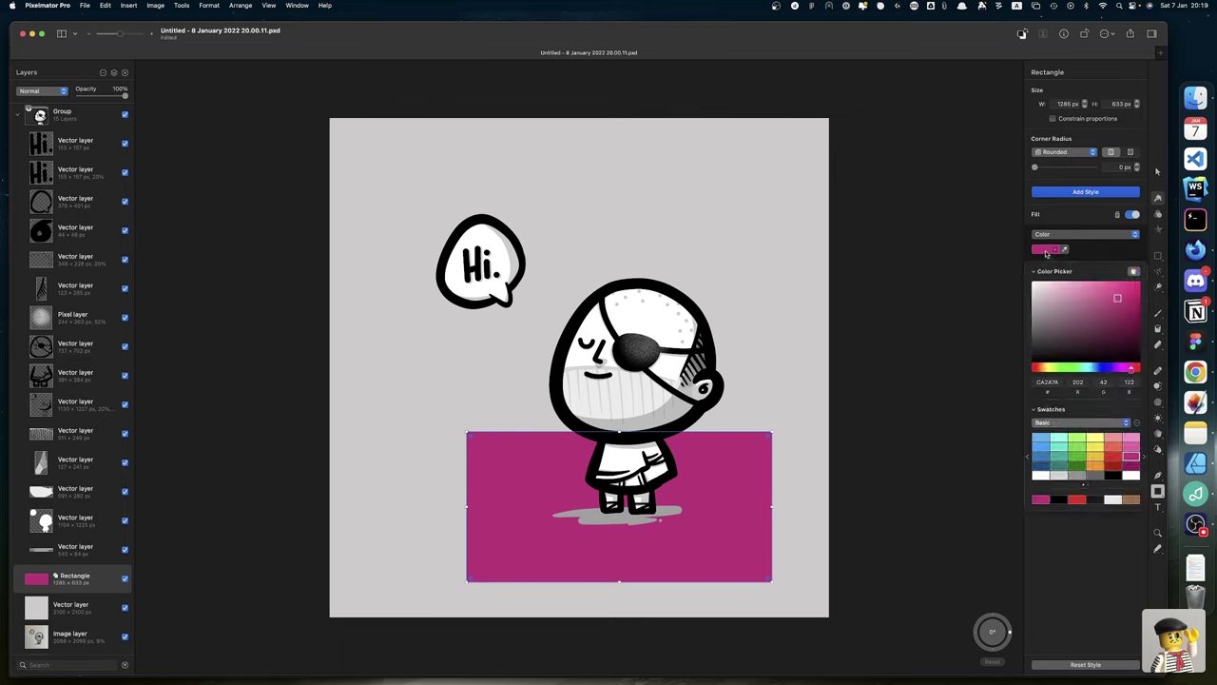
{"action": "left_click", "coordinate": [1047, 382]}
{"action": "type", "text": "e"}
{"action": "type", "text": "fcc00"}
{"action": "key", "text": "Return"}
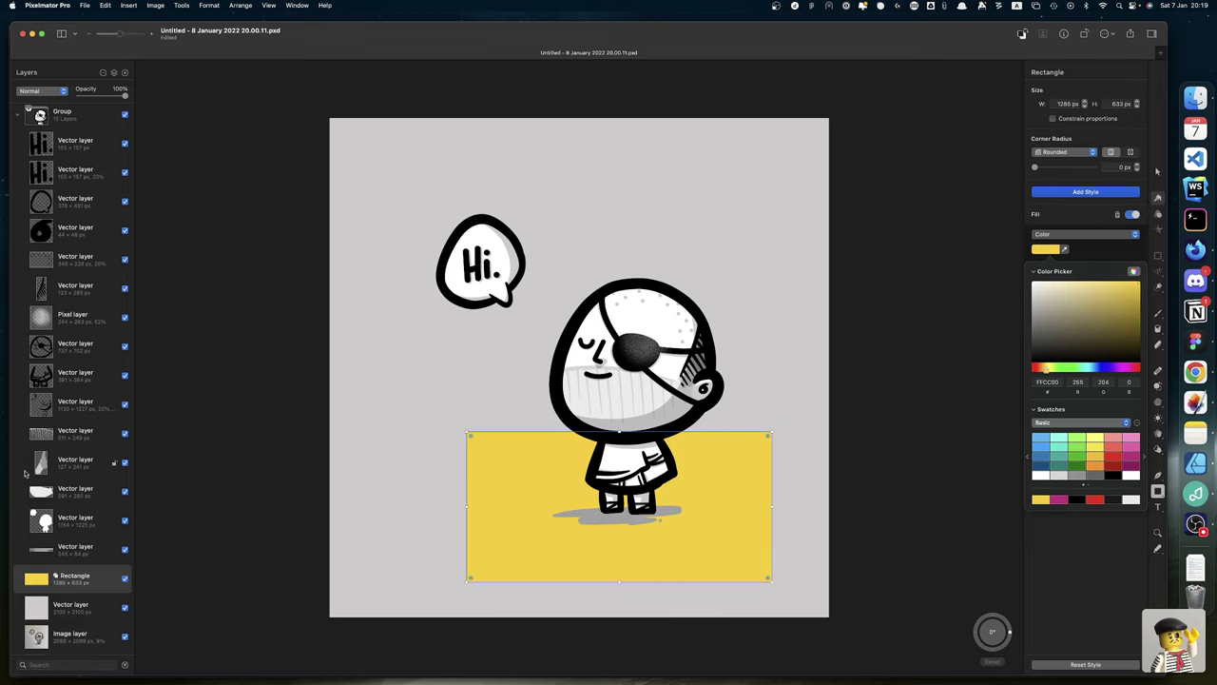
{"action": "key", "text": "Escape"}
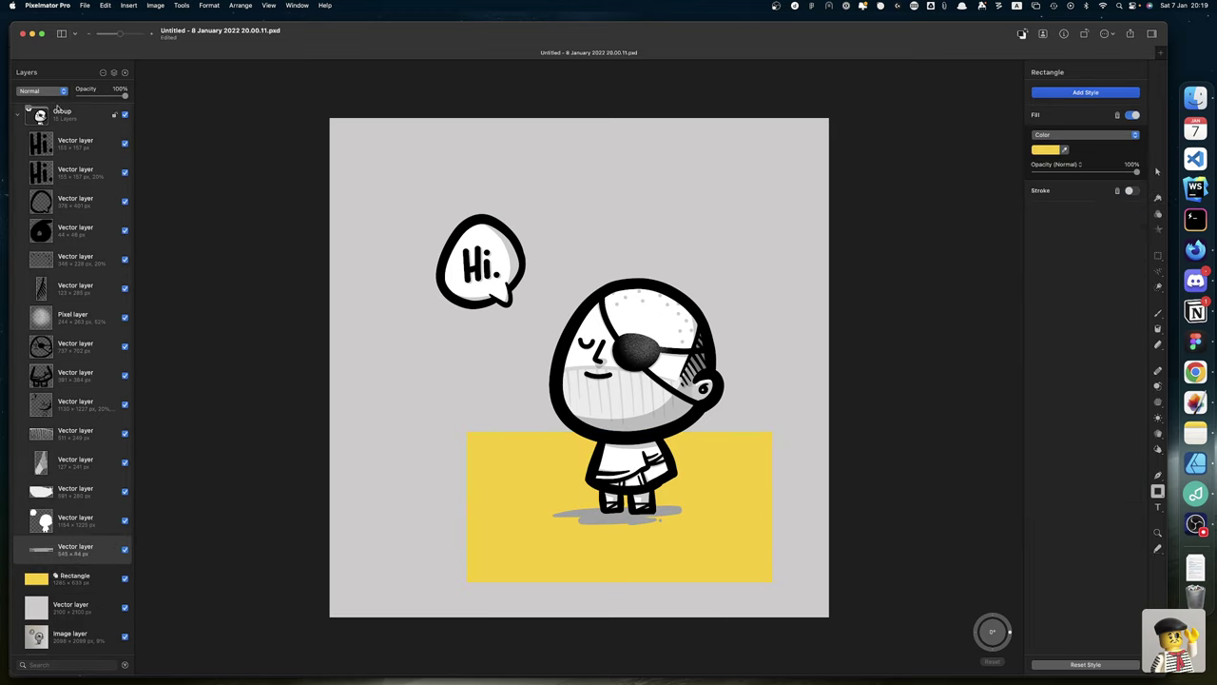
Step: Set the ground shadow layer's blend mode to Multiply and sample the shadow's colour over the yellow as the fill colour
{"action": "left_click", "coordinate": [65, 92]}
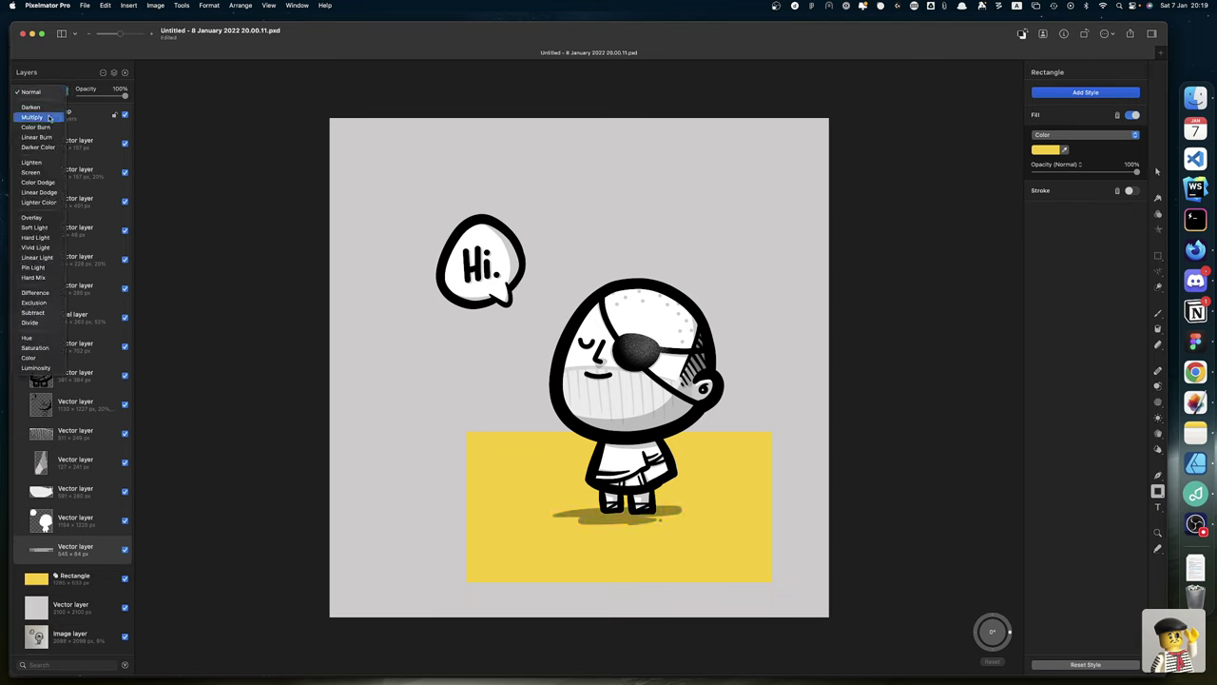
{"action": "left_click", "coordinate": [49, 118]}
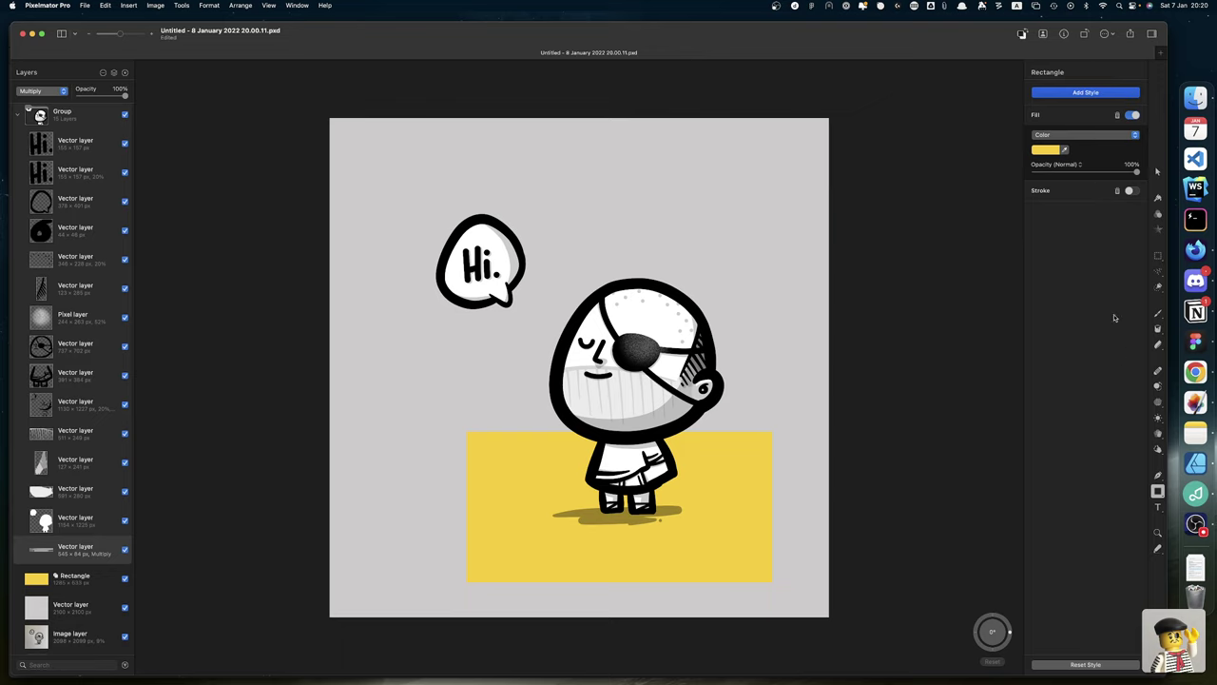
{"action": "left_click", "coordinate": [1065, 150]}
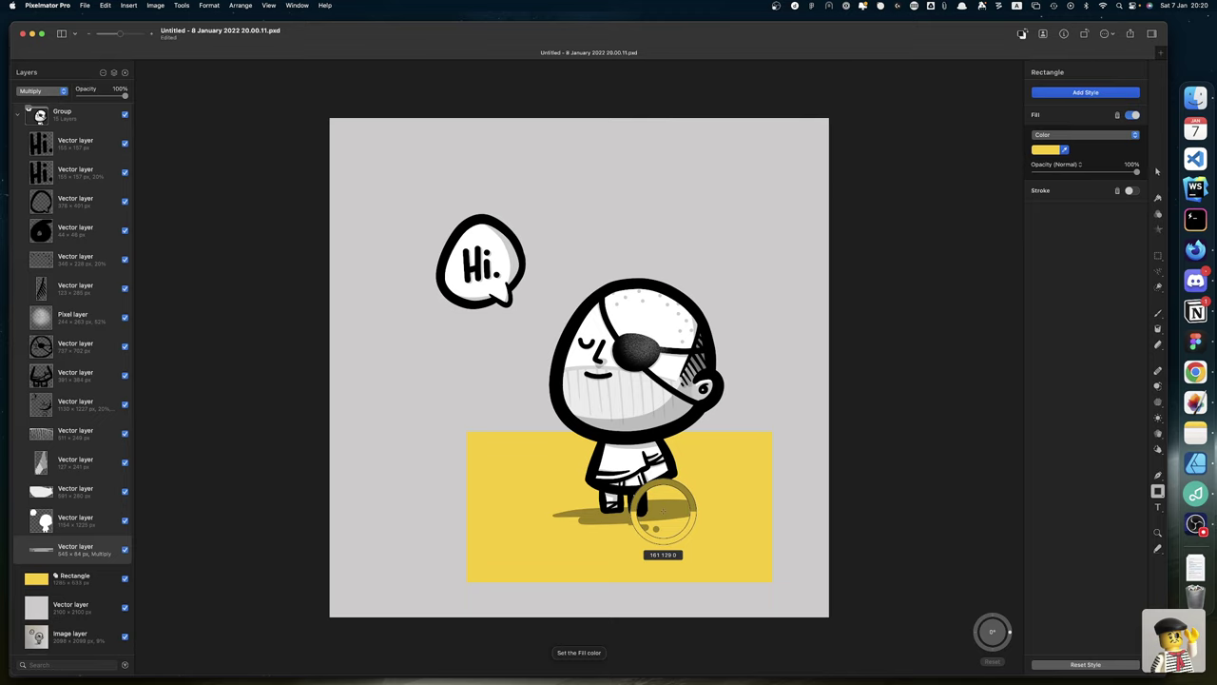
{"action": "left_click", "coordinate": [662, 514]}
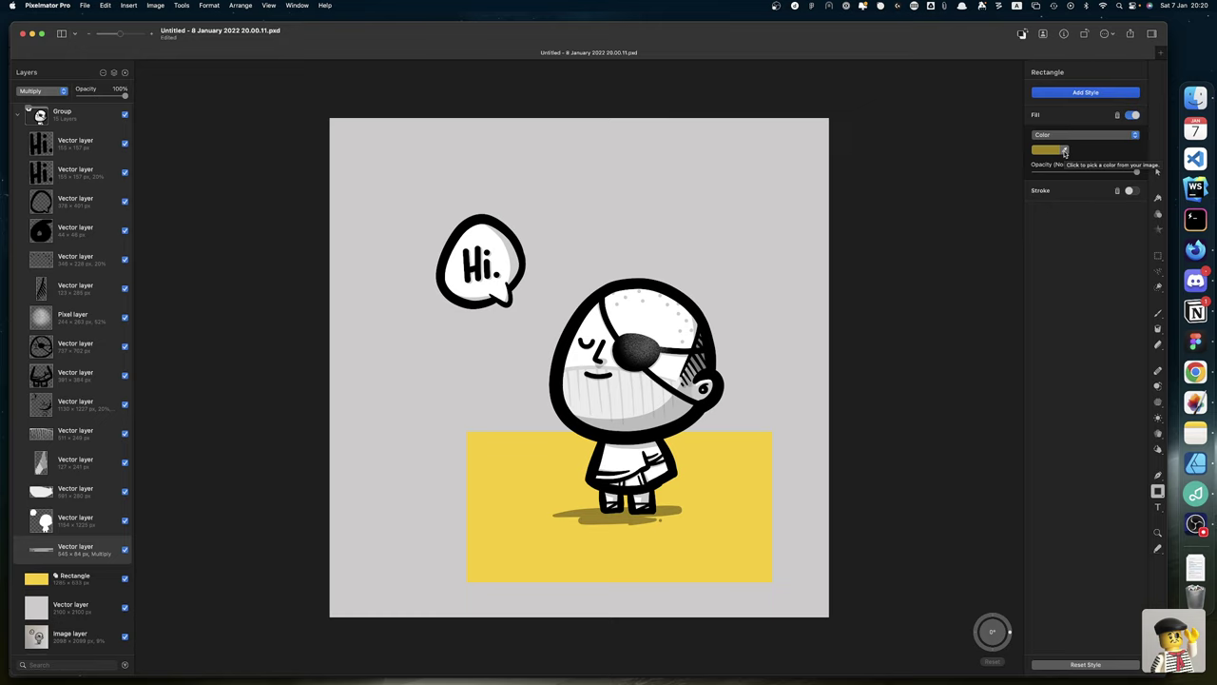
Step: Minimize the illustration, switch back to the web Penpot file in Chrome and review the about-mobile board down to its footer
{"action": "left_click", "coordinate": [32, 33]}
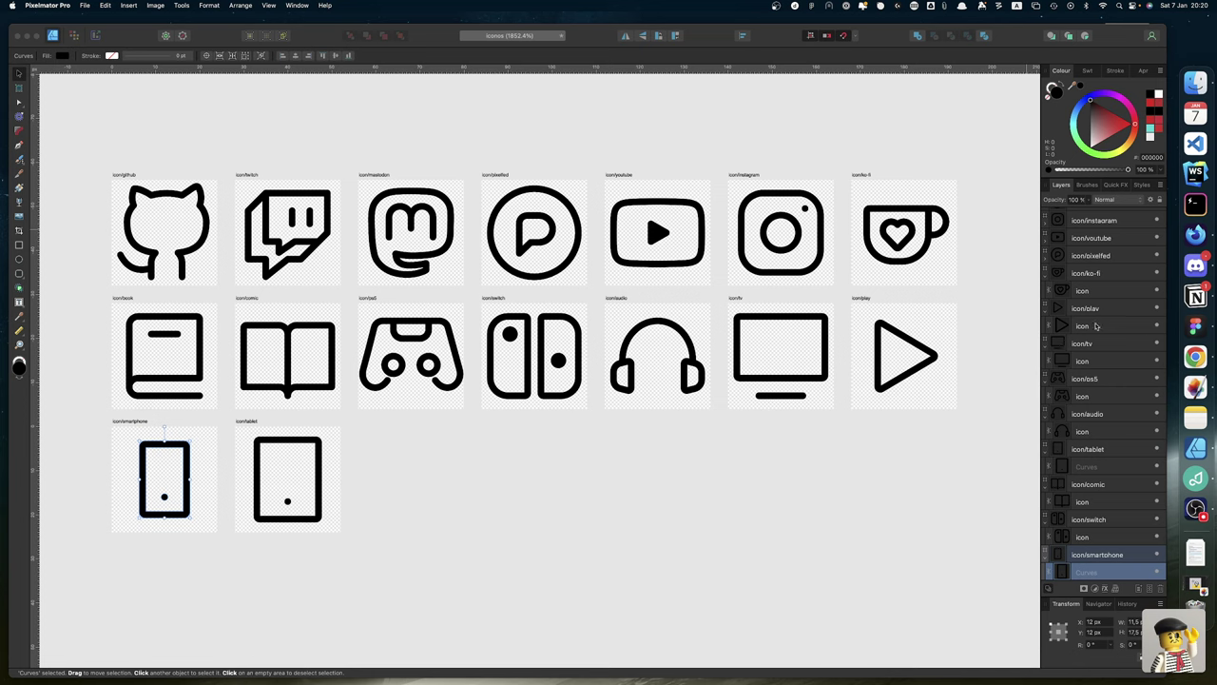
{"action": "left_click", "coordinate": [1195, 357]}
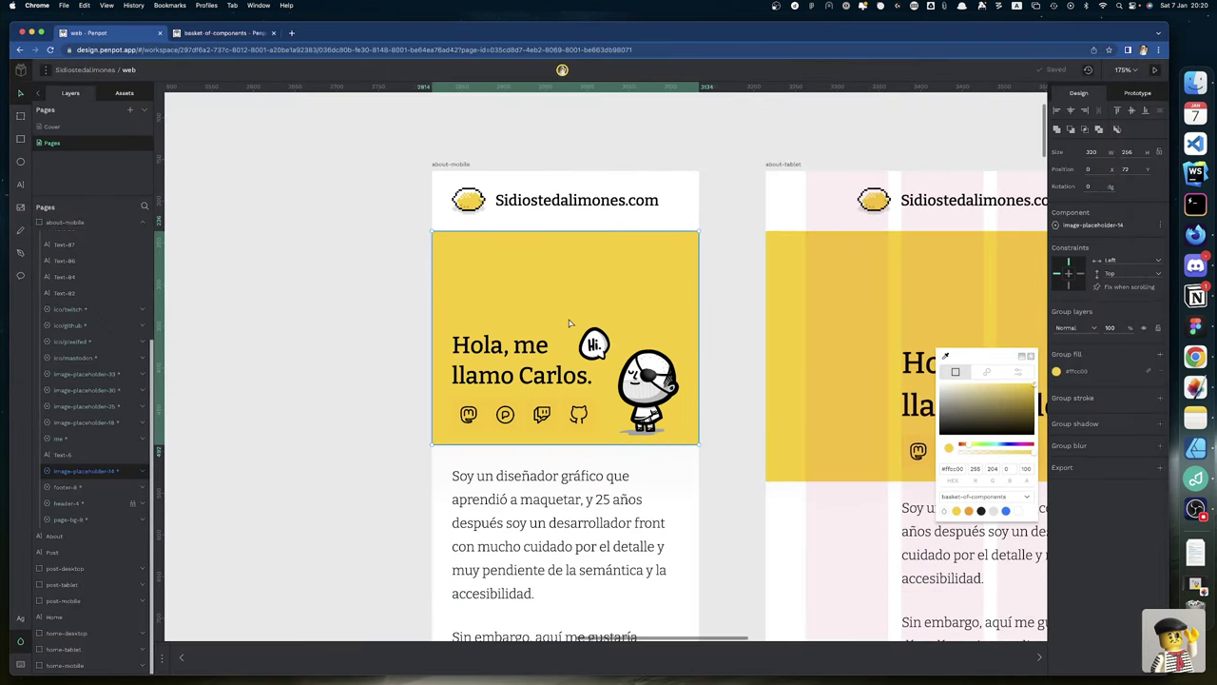
{"action": "scroll", "coordinate": [579, 352], "scroll_direction": "right", "scroll_amount": 3}
{"action": "scroll", "coordinate": [580, 352], "scroll_direction": "down", "scroll_amount": 1}
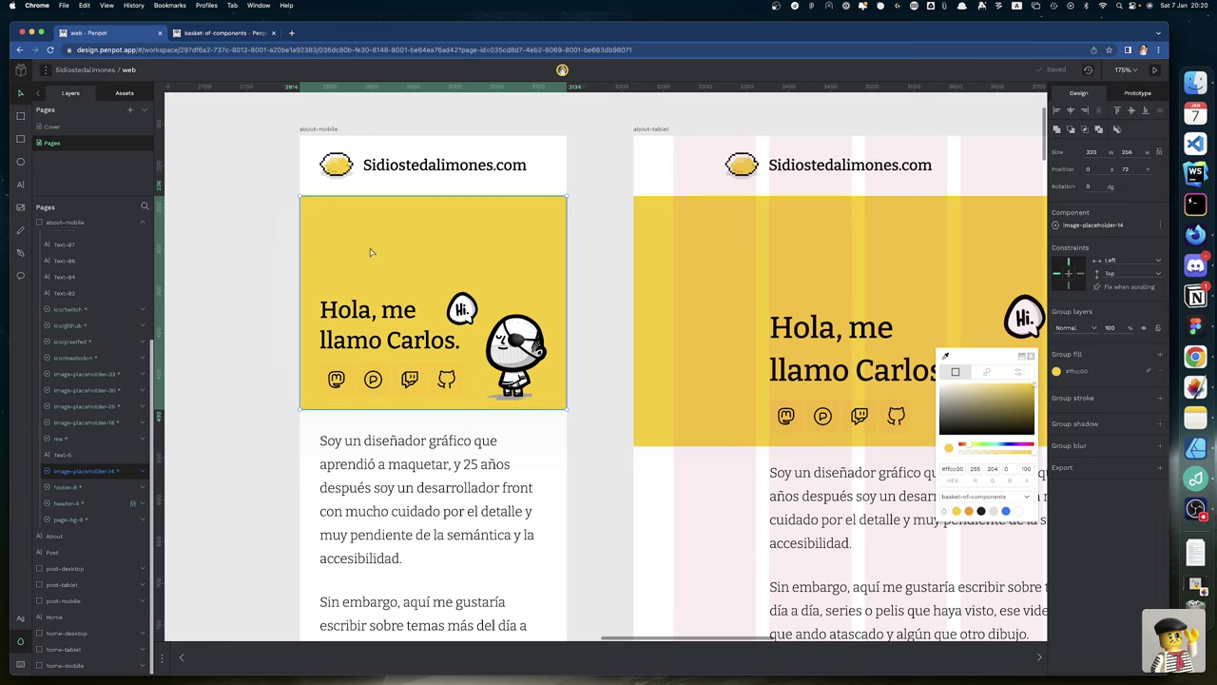
{"action": "scroll", "coordinate": [461, 419], "scroll_direction": "down", "scroll_amount": 5}
{"action": "scroll", "coordinate": [461, 418], "scroll_direction": "down", "scroll_amount": 8}
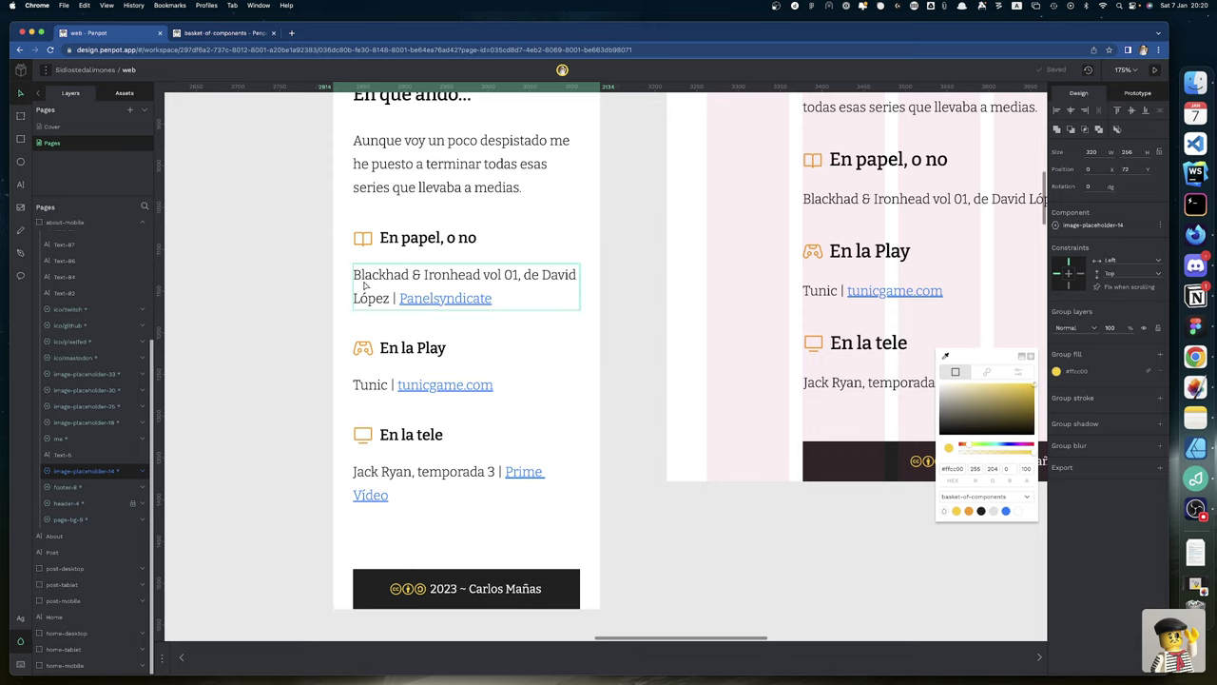
Step: Correct "Blackhad" to "Blackhand" in the comic entry under "En papel, o no" on the about-mobile board
{"action": "double_click", "coordinate": [402, 274]}
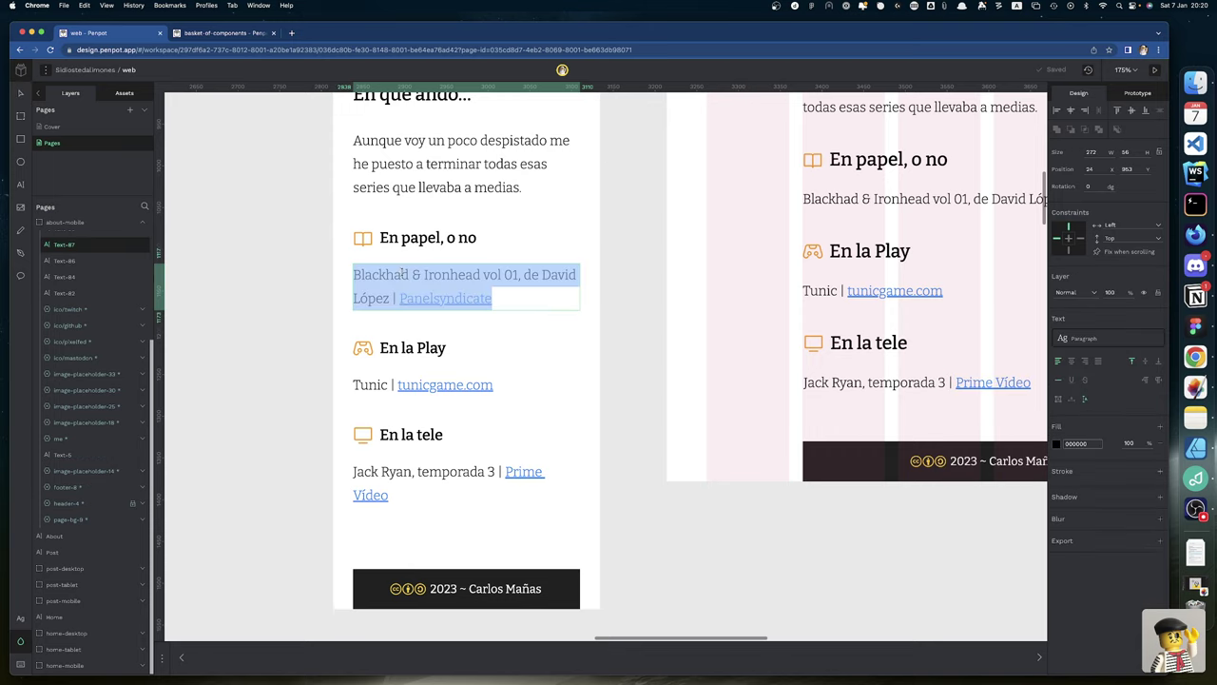
{"action": "left_click", "coordinate": [403, 275]}
{"action": "type", "text": "n"}
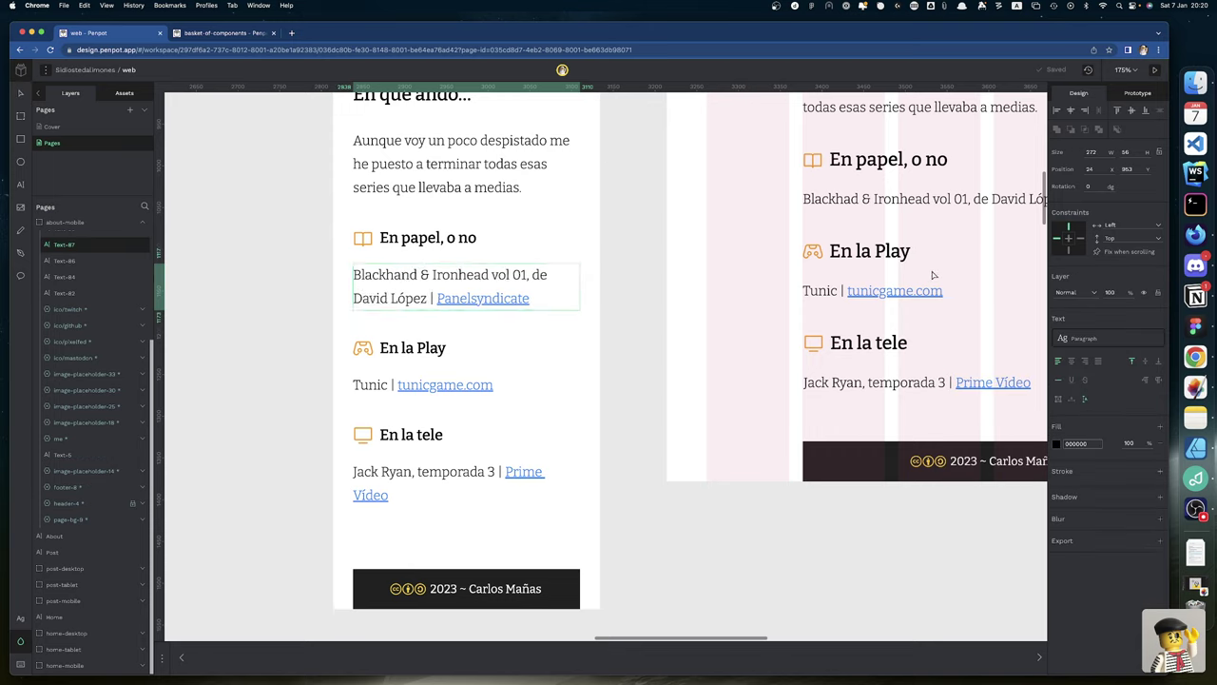
Step: Correct "Blackhad" to "Blackhand" in the comic entry under "En papel, o no" on the about-tablet board
{"action": "double_click", "coordinate": [846, 200]}
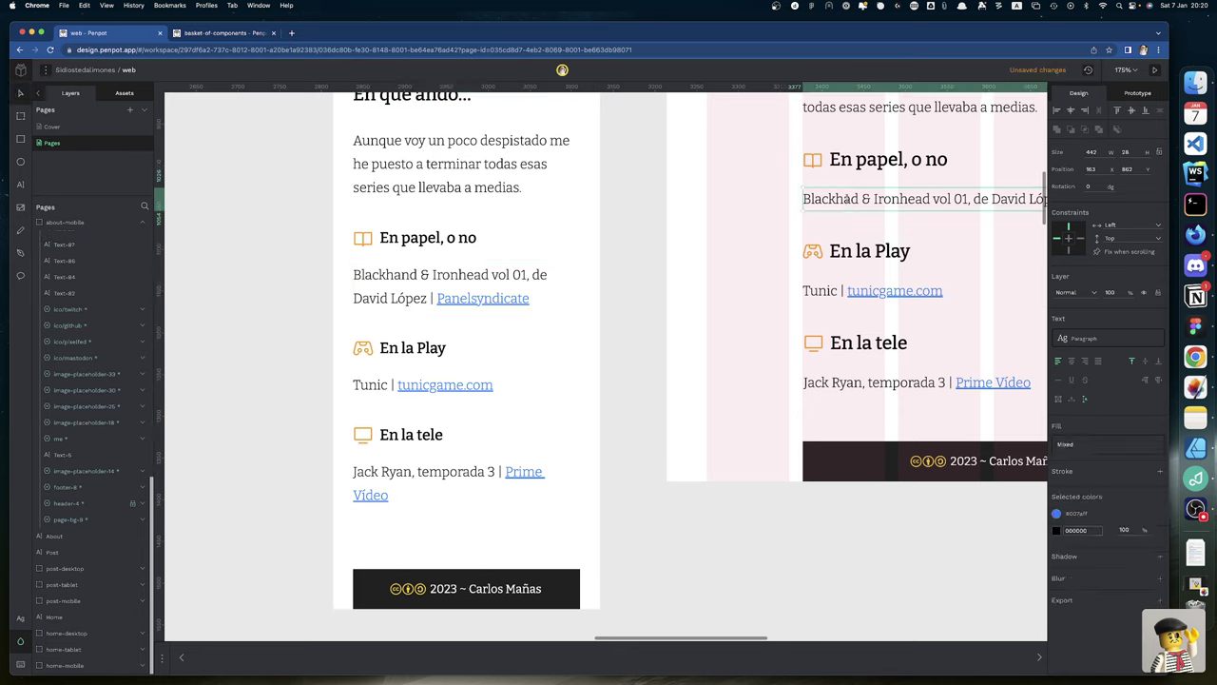
{"action": "left_click", "coordinate": [846, 200]}
{"action": "type", "text": "n"}
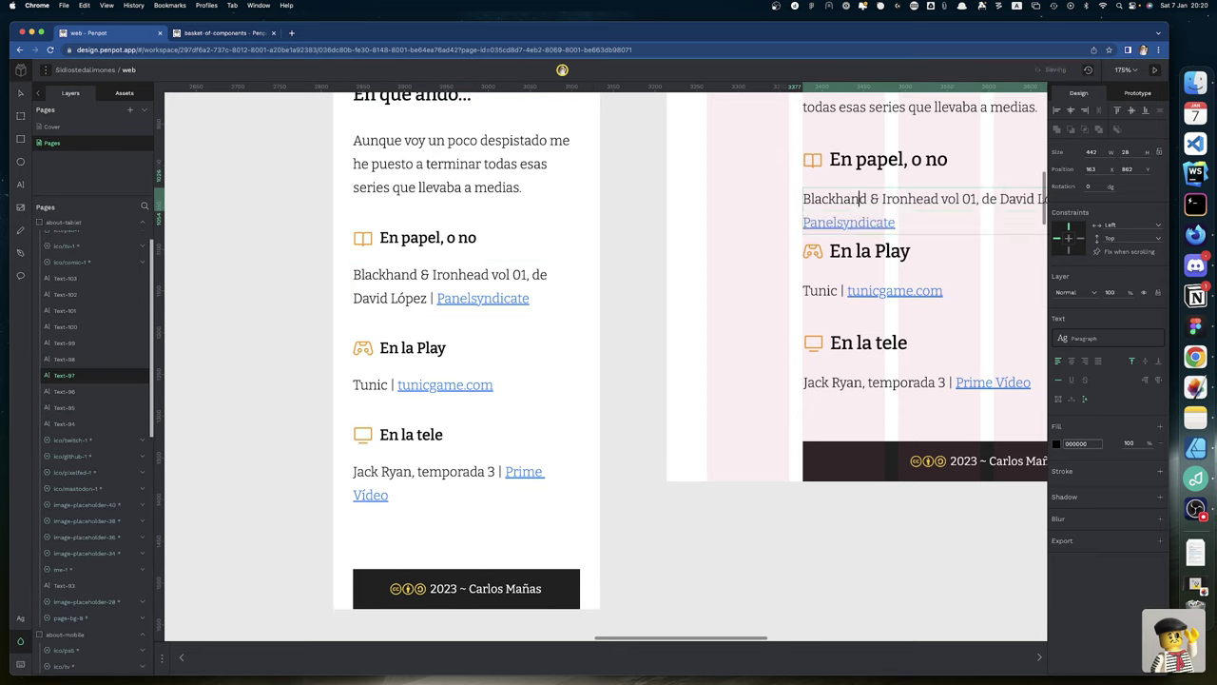
{"action": "key", "text": "Escape"}
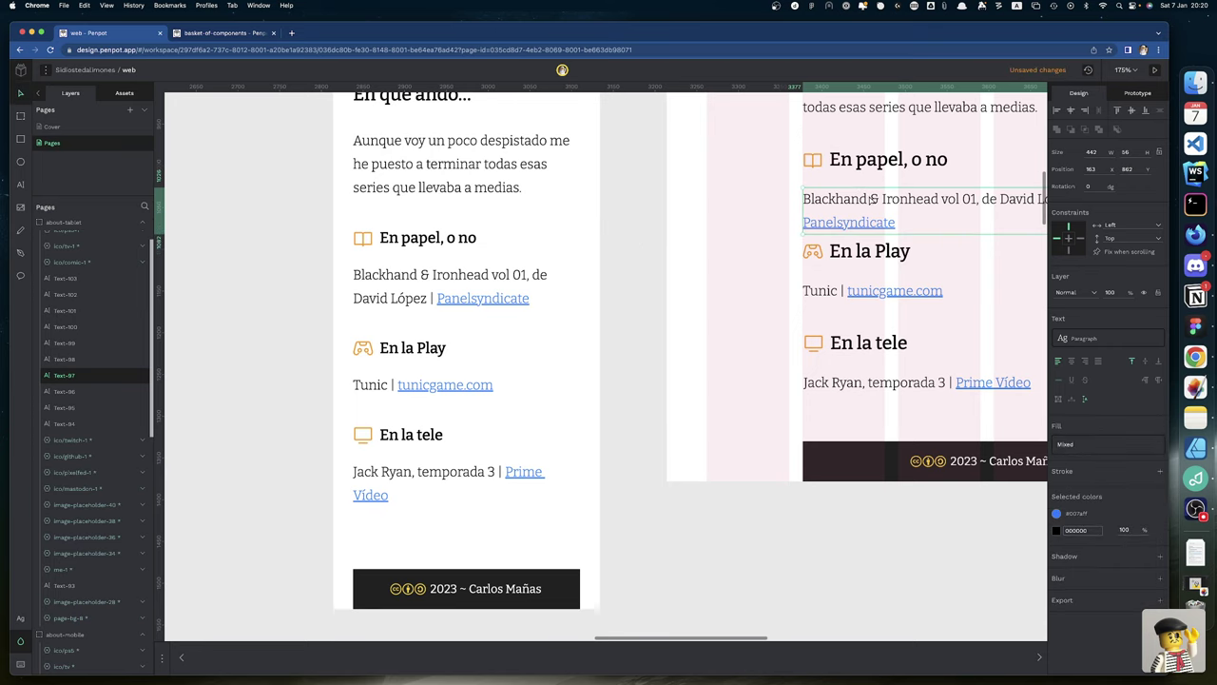
{"action": "scroll", "coordinate": [871, 200], "scroll_direction": "right", "scroll_amount": 2}
{"action": "scroll", "coordinate": [871, 200], "scroll_direction": "right", "scroll_amount": 5}
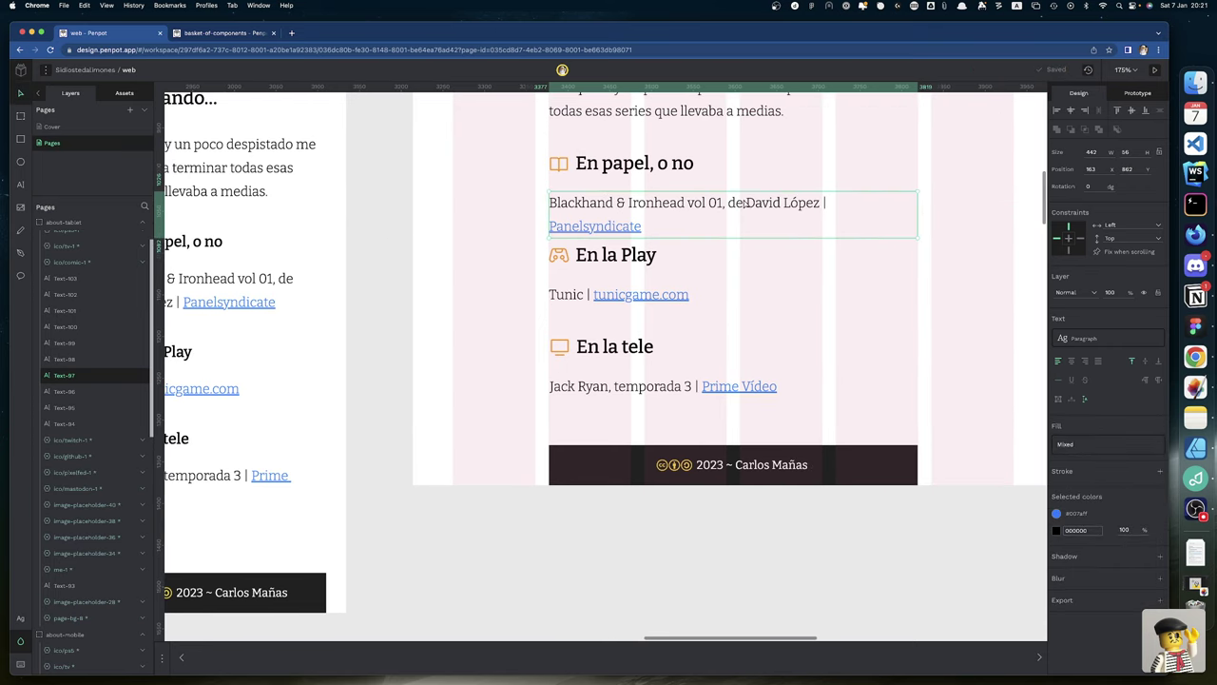
Step: Switch to Firefox and open the Blackhand Ironhead comic page on panelsyndicate.com in a new tab
{"action": "scroll", "coordinate": [650, 232], "scroll_direction": "left", "scroll_amount": 6}
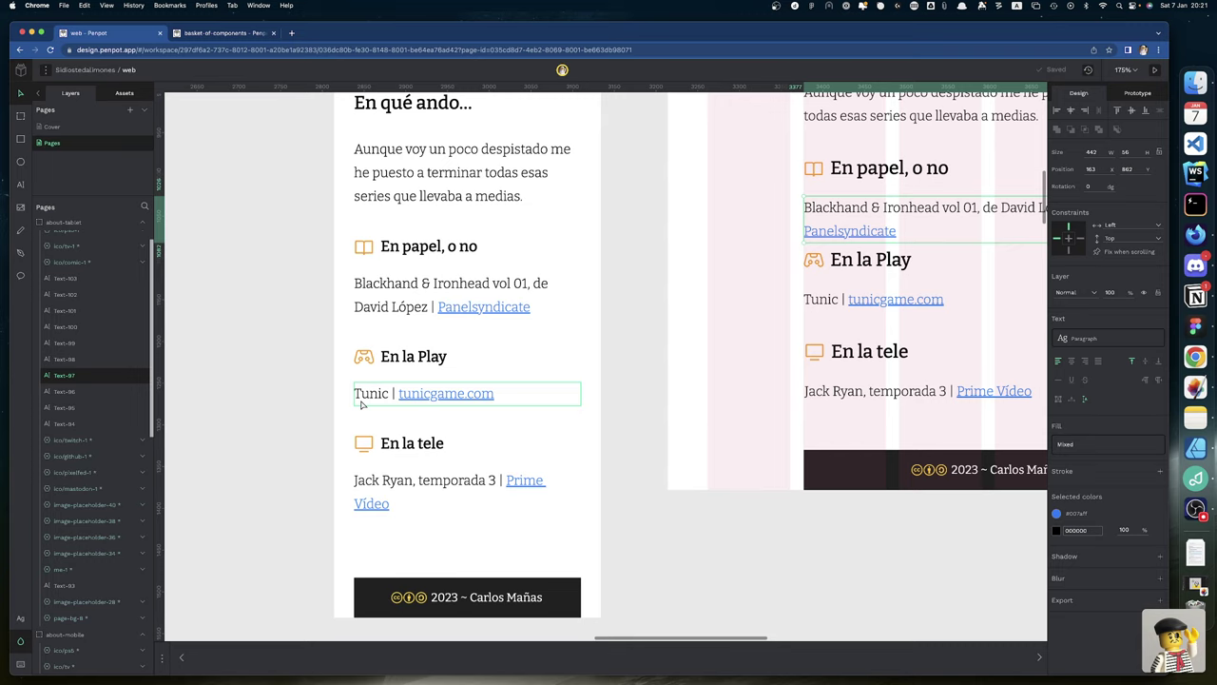
{"action": "scroll", "coordinate": [361, 404], "scroll_direction": "down", "scroll_amount": 3}
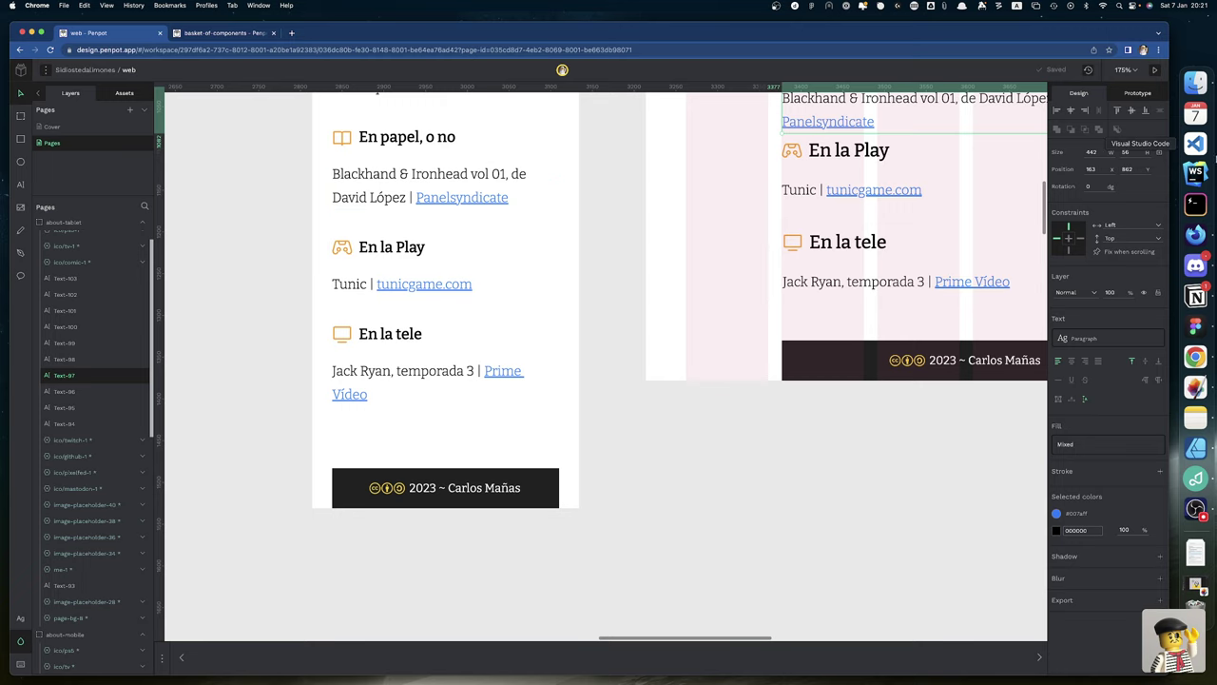
{"action": "left_click", "coordinate": [1195, 234]}
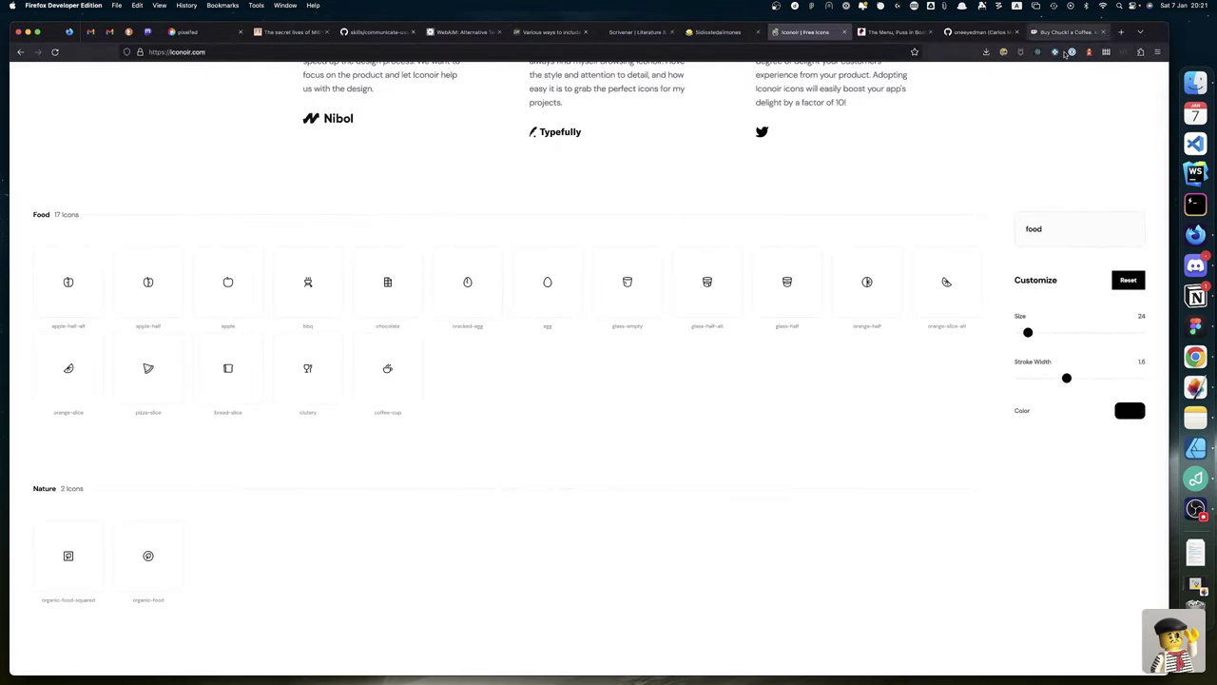
{"action": "left_click", "coordinate": [1121, 32]}
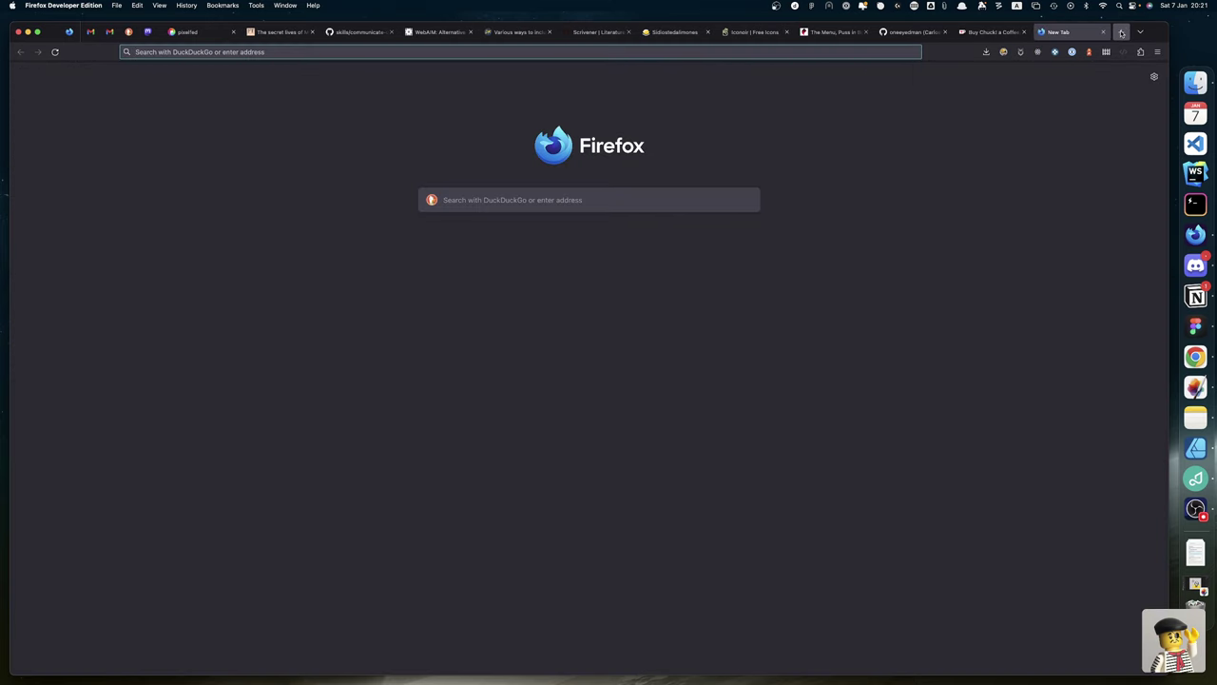
{"action": "type", "text": "panel"}
{"action": "key", "text": "Down"}
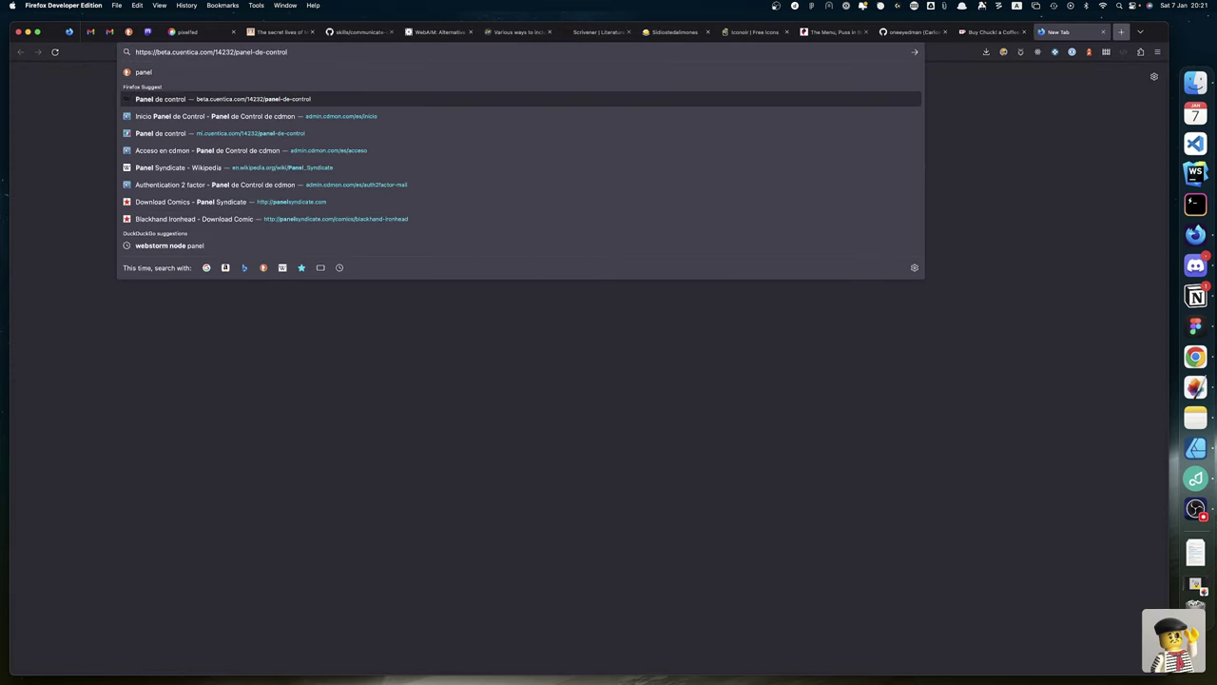
{"action": "key", "text": "Up"}
{"action": "type", "text": "syn"}
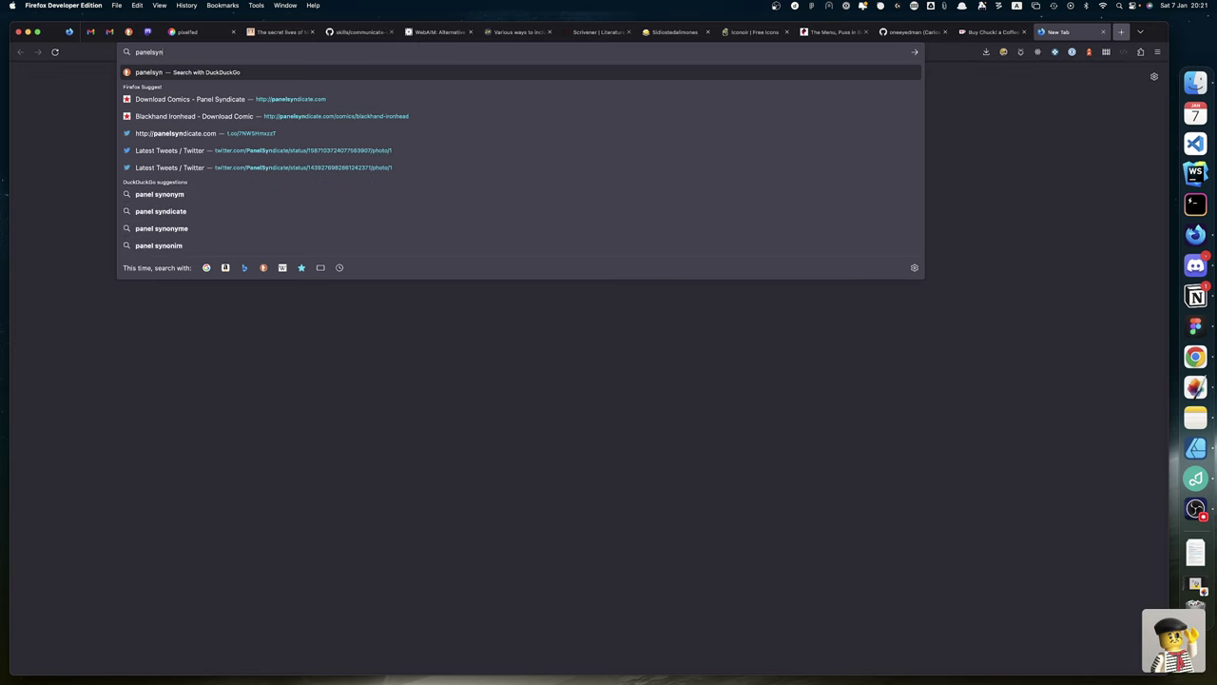
{"action": "key", "text": "Down"}
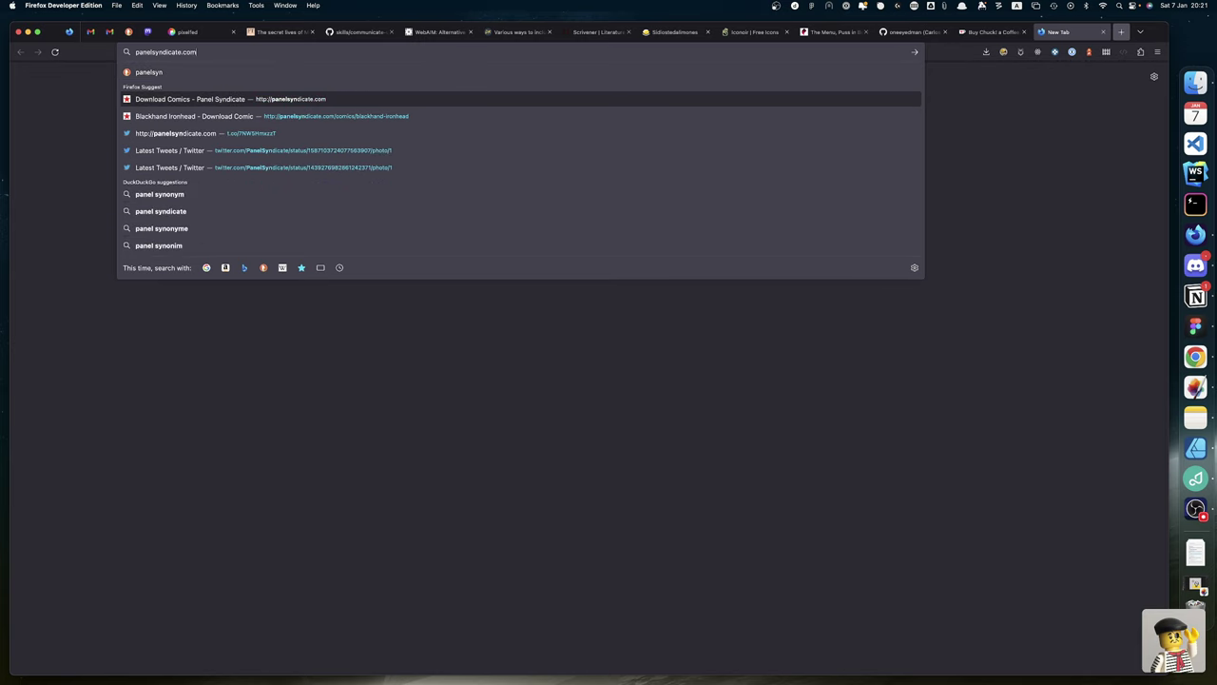
{"action": "key", "text": "Down"}
{"action": "key", "text": "Return"}
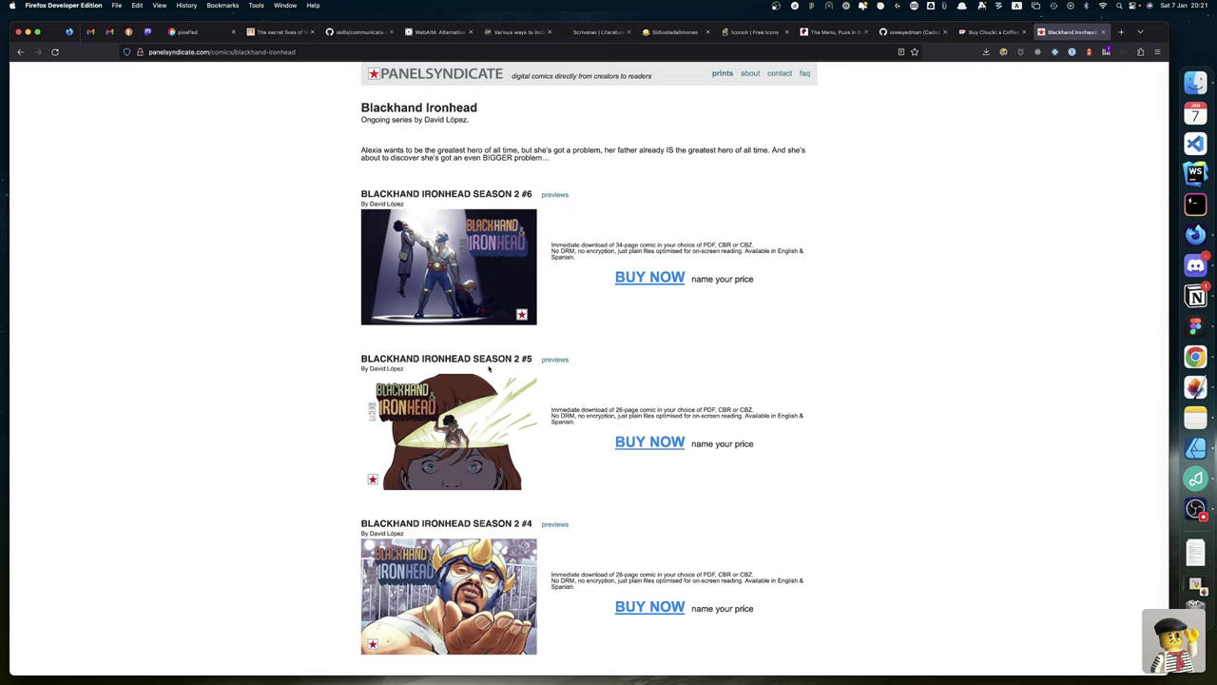
Step: Browse the Blackhand Ironhead issue list down to issue #1 and back up to Volume One
{"action": "scroll", "coordinate": [495, 428], "scroll_direction": "down", "scroll_amount": 10}
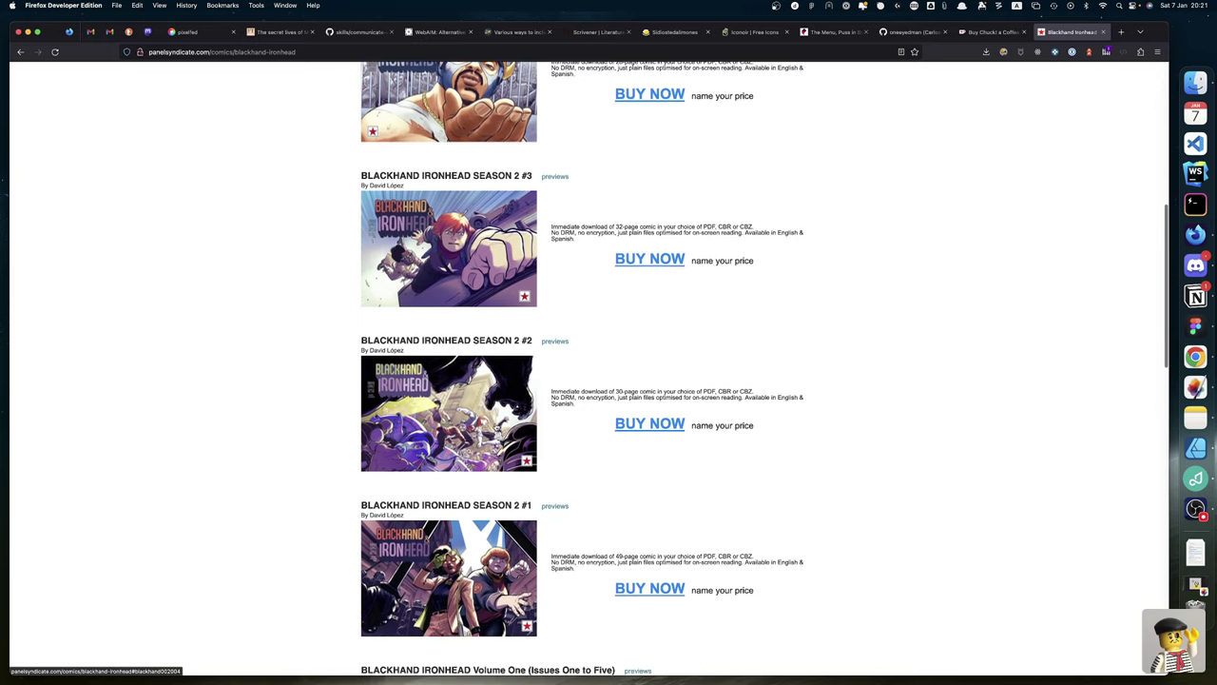
{"action": "scroll", "coordinate": [495, 428], "scroll_direction": "down", "scroll_amount": 1}
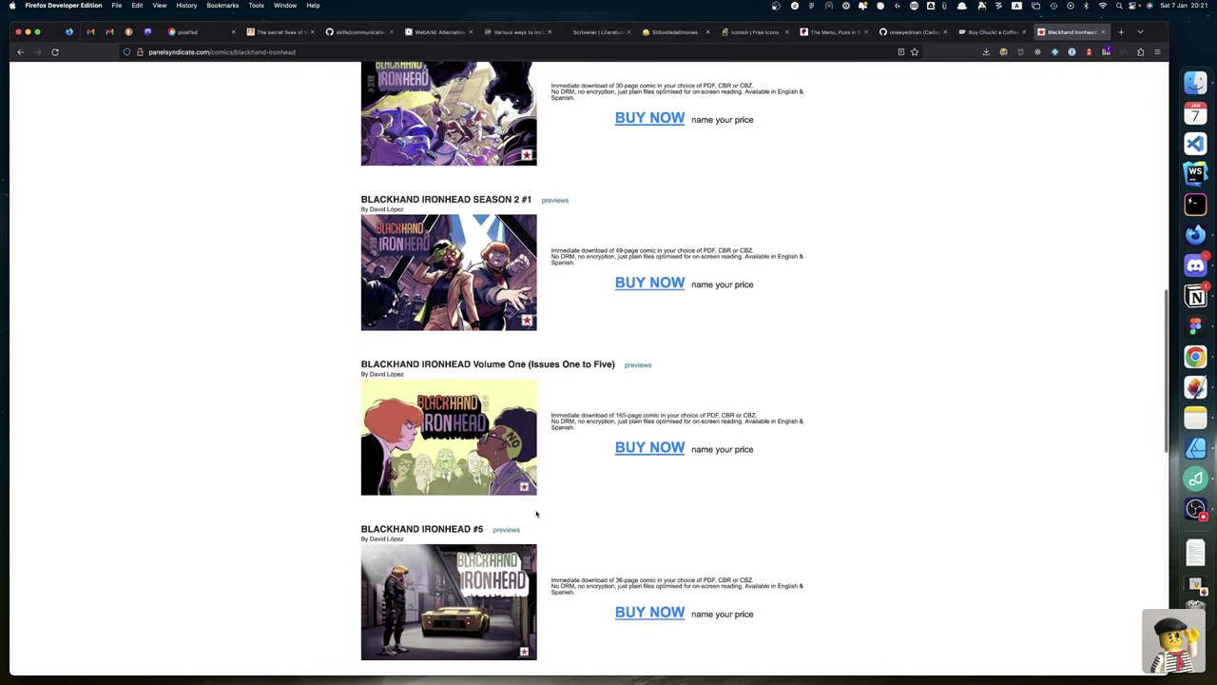
{"action": "scroll", "coordinate": [536, 514], "scroll_direction": "down", "scroll_amount": 15}
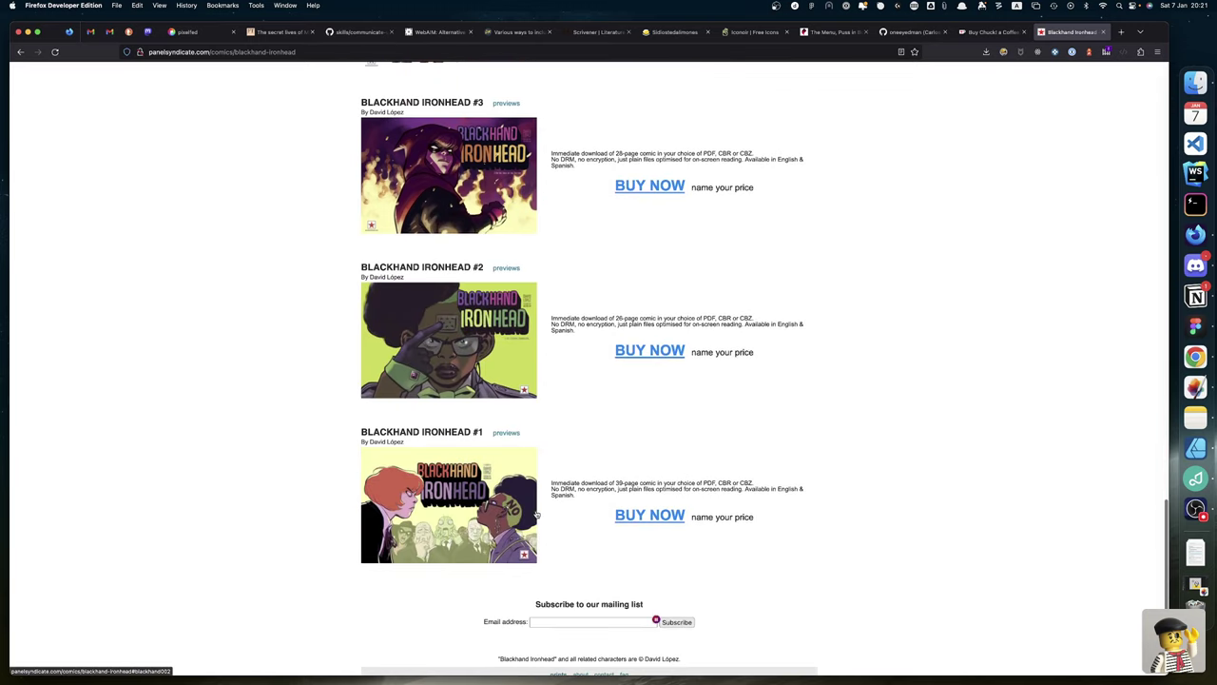
{"action": "scroll", "coordinate": [481, 470], "scroll_direction": "up", "scroll_amount": 6}
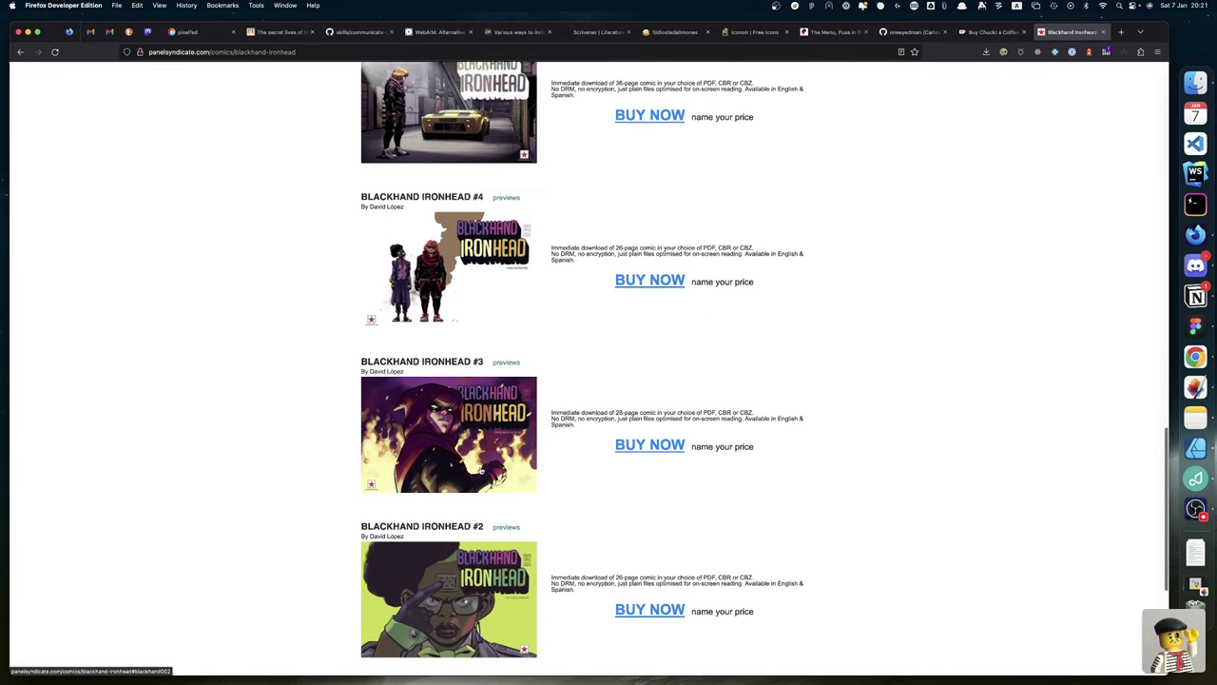
{"action": "scroll", "coordinate": [481, 471], "scroll_direction": "up", "scroll_amount": 1}
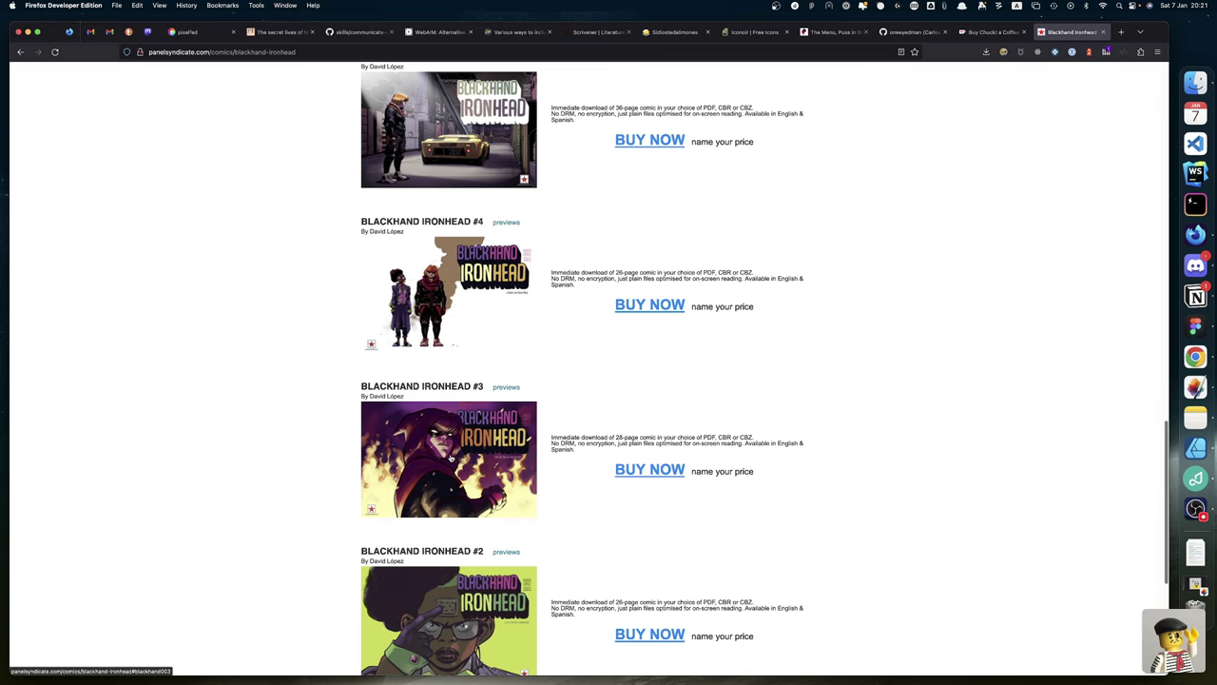
{"action": "scroll", "coordinate": [450, 457], "scroll_direction": "up", "scroll_amount": 5}
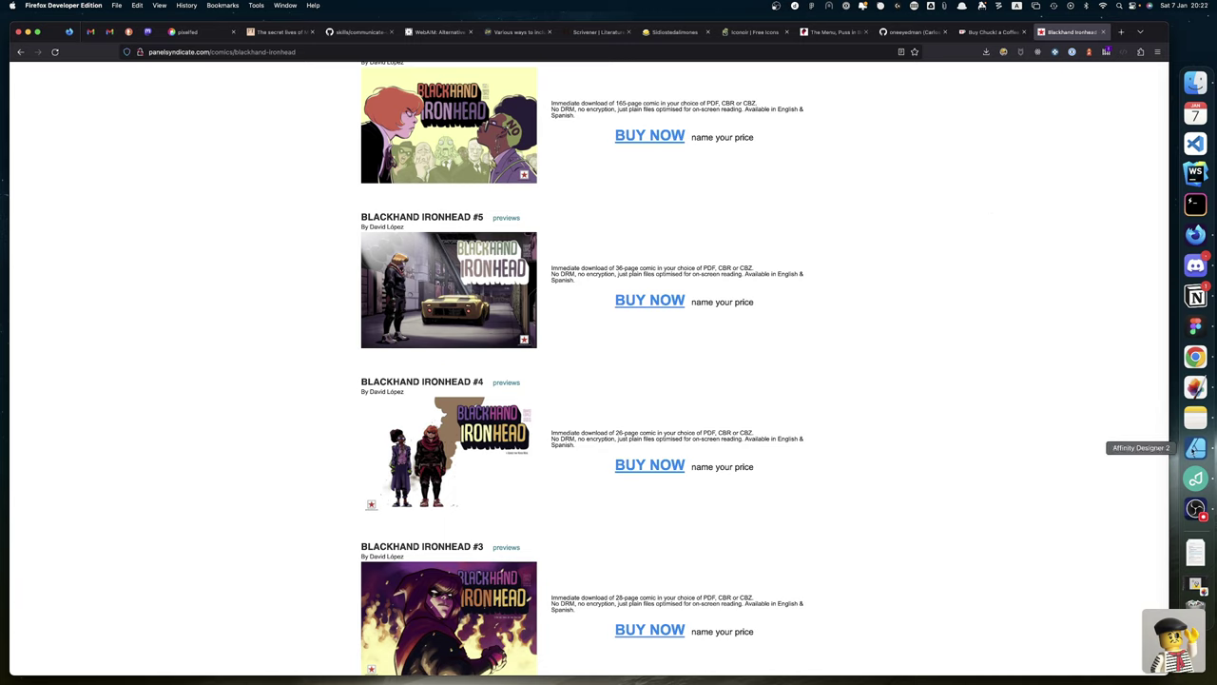
Step: Return to the Penpot file in Chrome and compare the "En qué ando…" section across the about-mobile, about-tablet and about-desktop boards
{"action": "left_click", "coordinate": [1195, 357]}
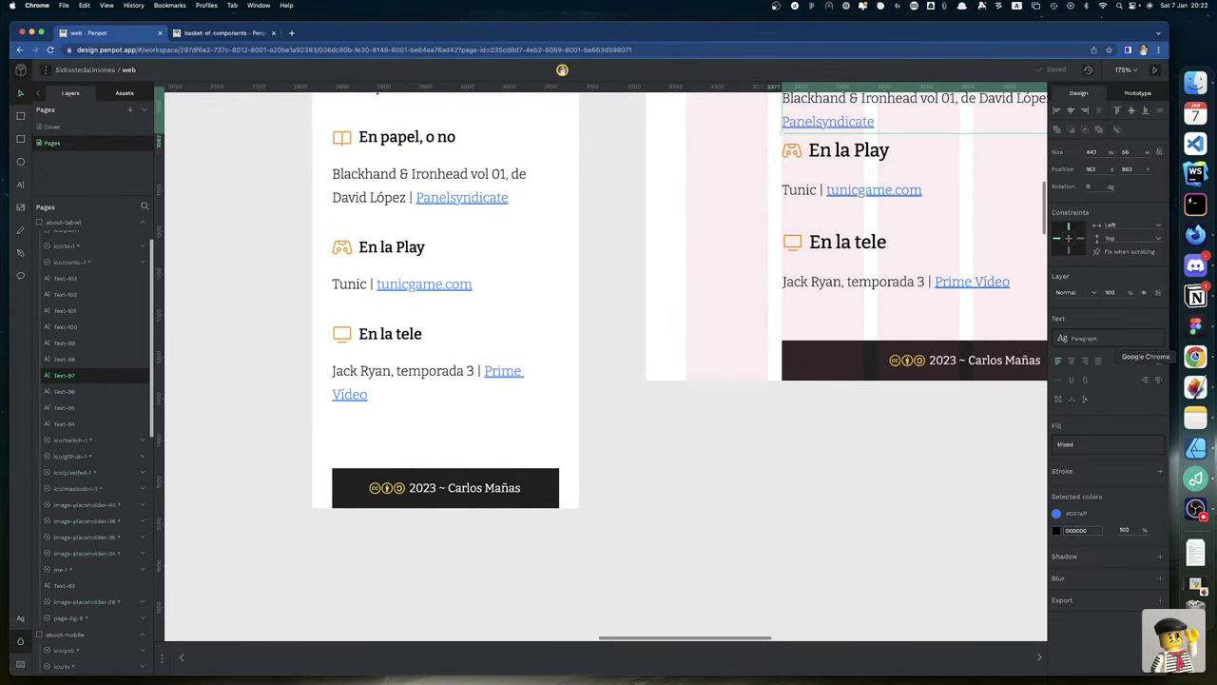
{"action": "scroll", "coordinate": [513, 389], "scroll_direction": "up", "scroll_amount": 6}
{"action": "scroll", "coordinate": [514, 388], "scroll_direction": "right", "scroll_amount": 2}
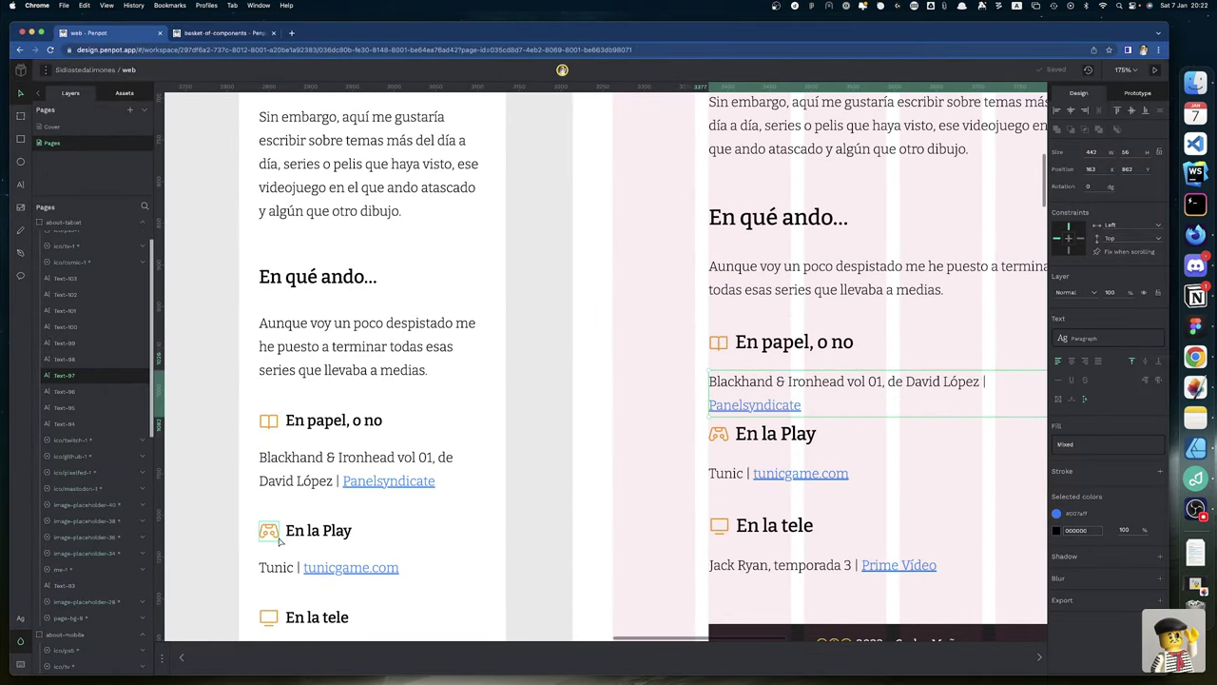
{"action": "scroll", "coordinate": [305, 537], "scroll_direction": "down", "scroll_amount": 2}
{"action": "scroll", "coordinate": [305, 537], "scroll_direction": "down", "scroll_amount": 1}
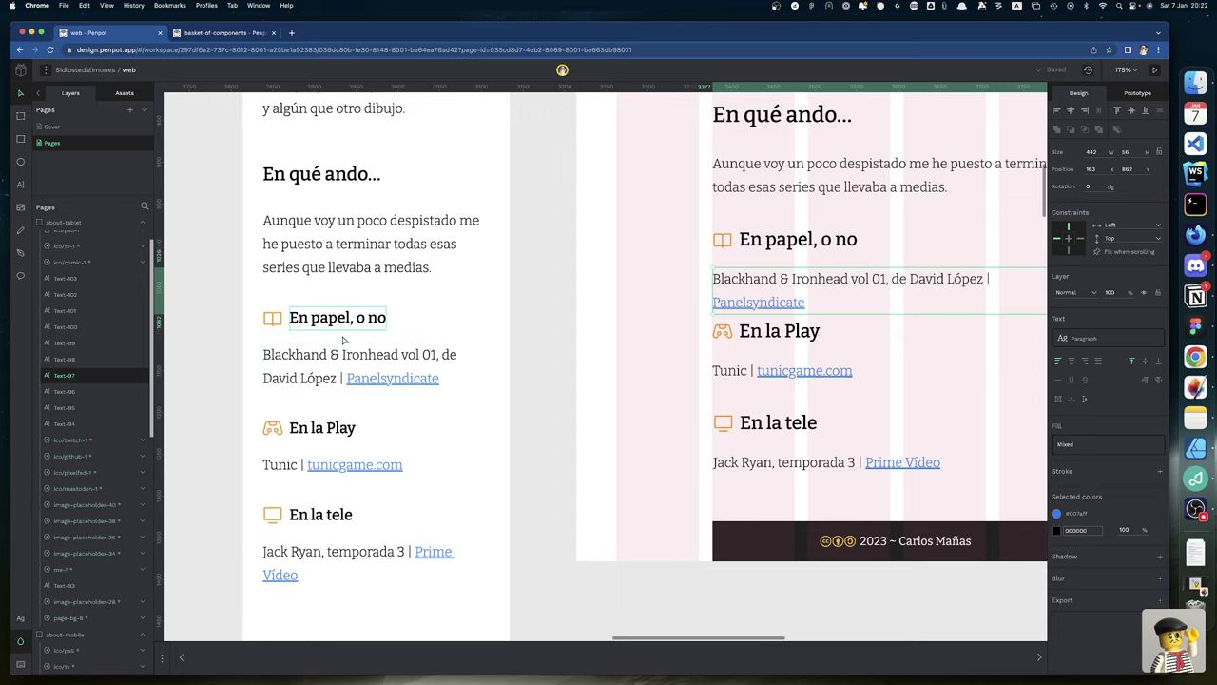
{"action": "scroll", "coordinate": [625, 378], "scroll_direction": "right", "scroll_amount": 5}
{"action": "scroll", "coordinate": [625, 377], "scroll_direction": "up", "scroll_amount": 3}
{"action": "scroll", "coordinate": [624, 379], "scroll_direction": "right", "scroll_amount": 10}
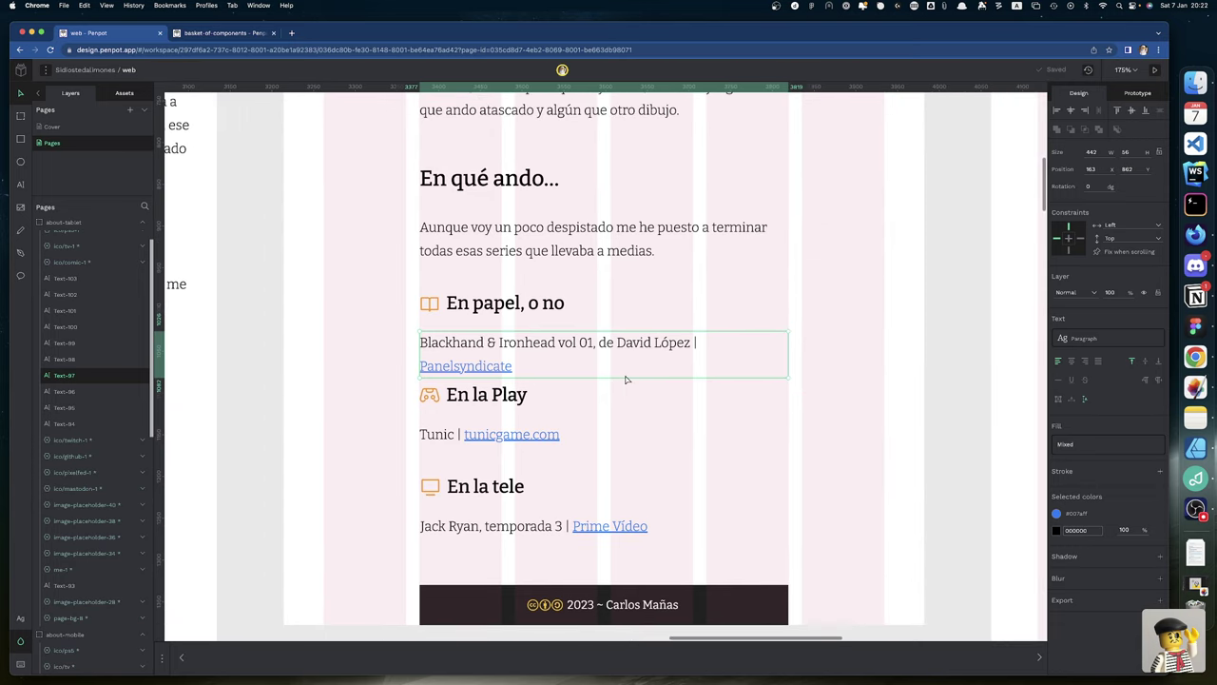
{"action": "scroll", "coordinate": [625, 379], "scroll_direction": "up", "scroll_amount": 7}
{"action": "scroll", "coordinate": [624, 378], "scroll_direction": "down", "scroll_amount": 5}
{"action": "scroll", "coordinate": [625, 379], "scroll_direction": "right", "scroll_amount": 10}
{"action": "scroll", "coordinate": [625, 379], "scroll_direction": "down", "scroll_amount": 3}
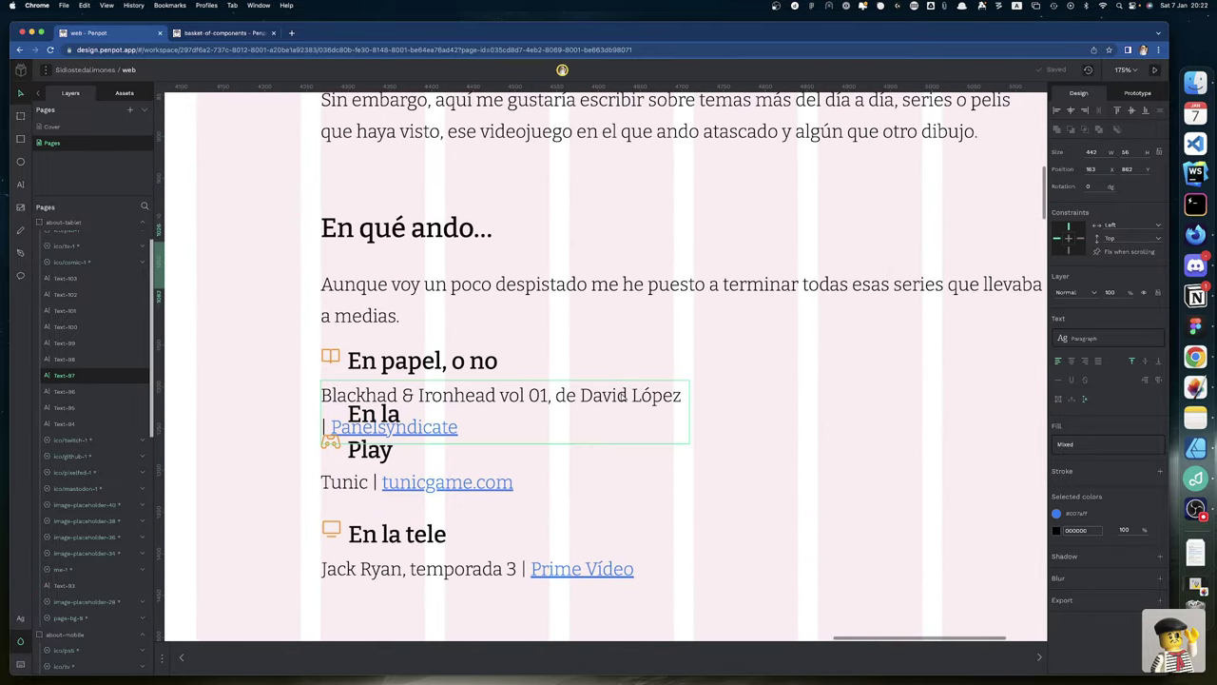
{"action": "scroll", "coordinate": [622, 397], "scroll_direction": "down", "scroll_amount": 5}
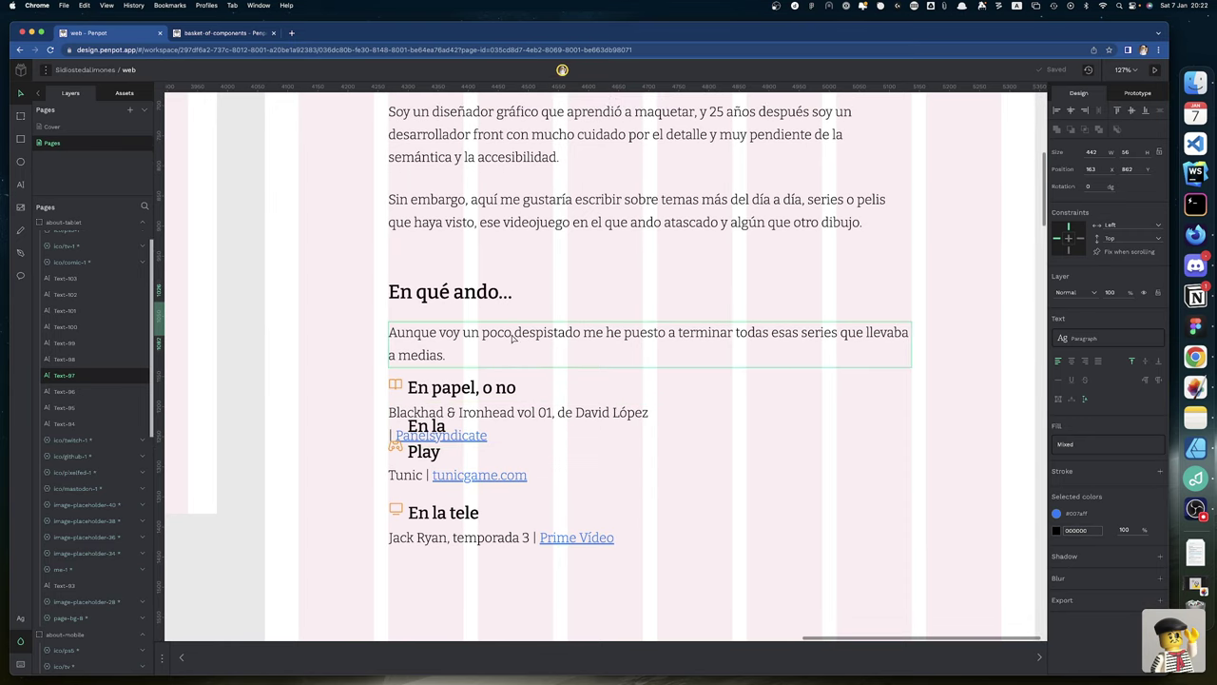
Step: Check the paragraph under "En qué ando…" on about-desktop and measure the gap below the h2 heading on the post-desktop board
{"action": "left_click", "coordinate": [484, 298]}
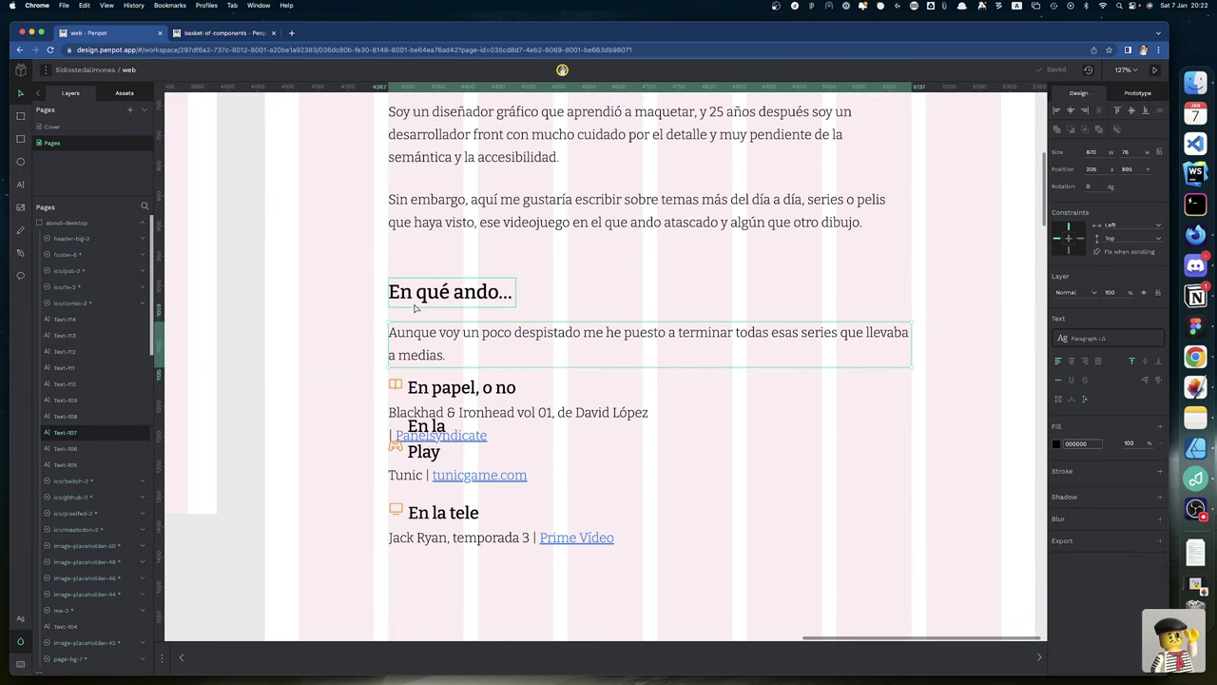
{"action": "scroll", "coordinate": [414, 313], "scroll_direction": "down", "scroll_amount": 5}
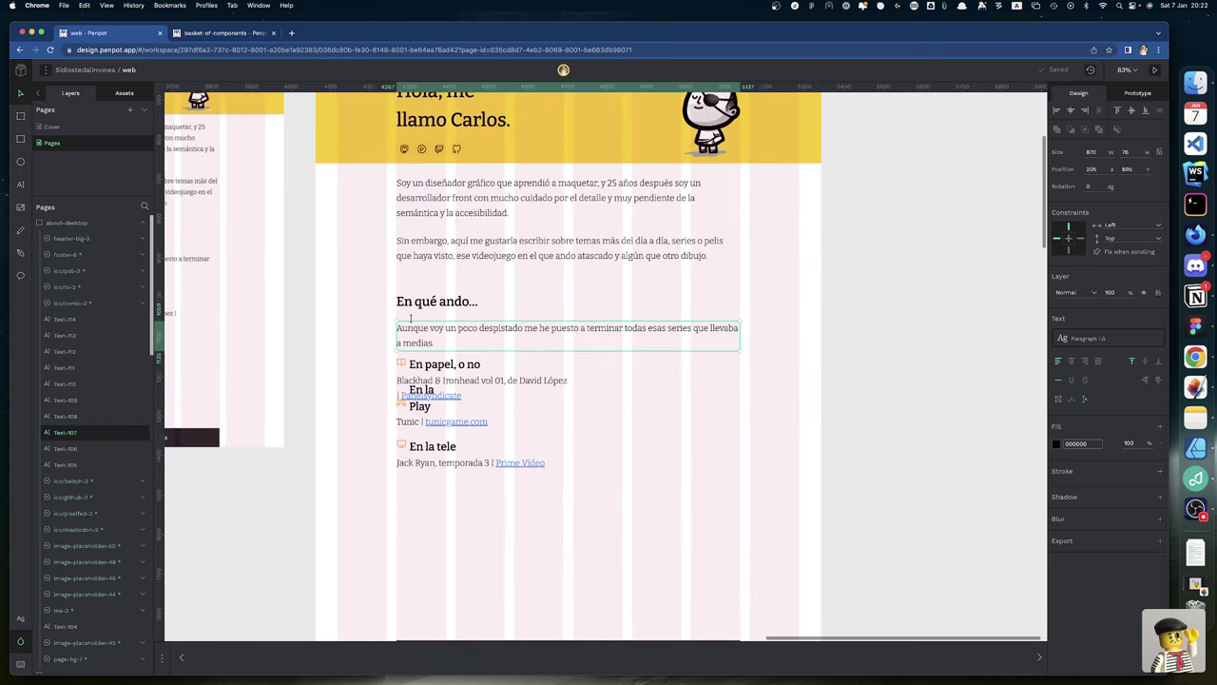
{"action": "scroll", "coordinate": [413, 324], "scroll_direction": "left", "scroll_amount": 15}
{"action": "scroll", "coordinate": [412, 325], "scroll_direction": "down", "scroll_amount": 10}
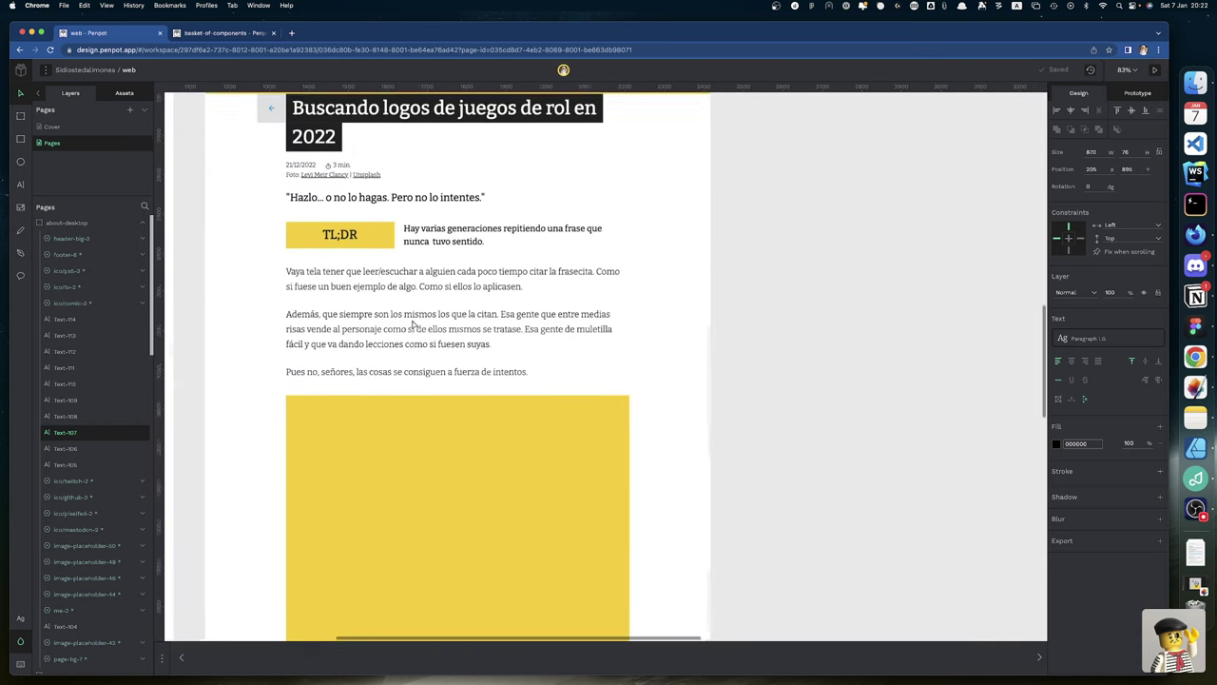
{"action": "scroll", "coordinate": [412, 324], "scroll_direction": "left", "scroll_amount": 10}
{"action": "scroll", "coordinate": [413, 324], "scroll_direction": "down", "scroll_amount": 10}
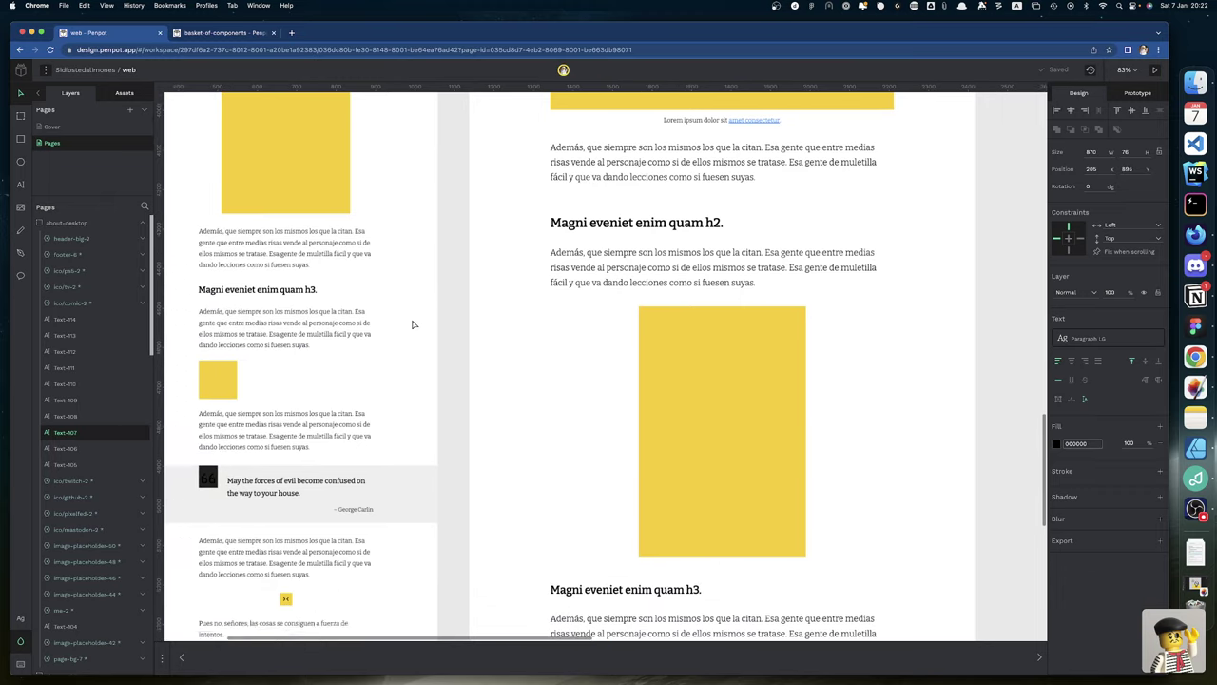
{"action": "scroll", "coordinate": [413, 324], "scroll_direction": "right", "scroll_amount": 5}
{"action": "scroll", "coordinate": [412, 324], "scroll_direction": "up", "scroll_amount": 5}
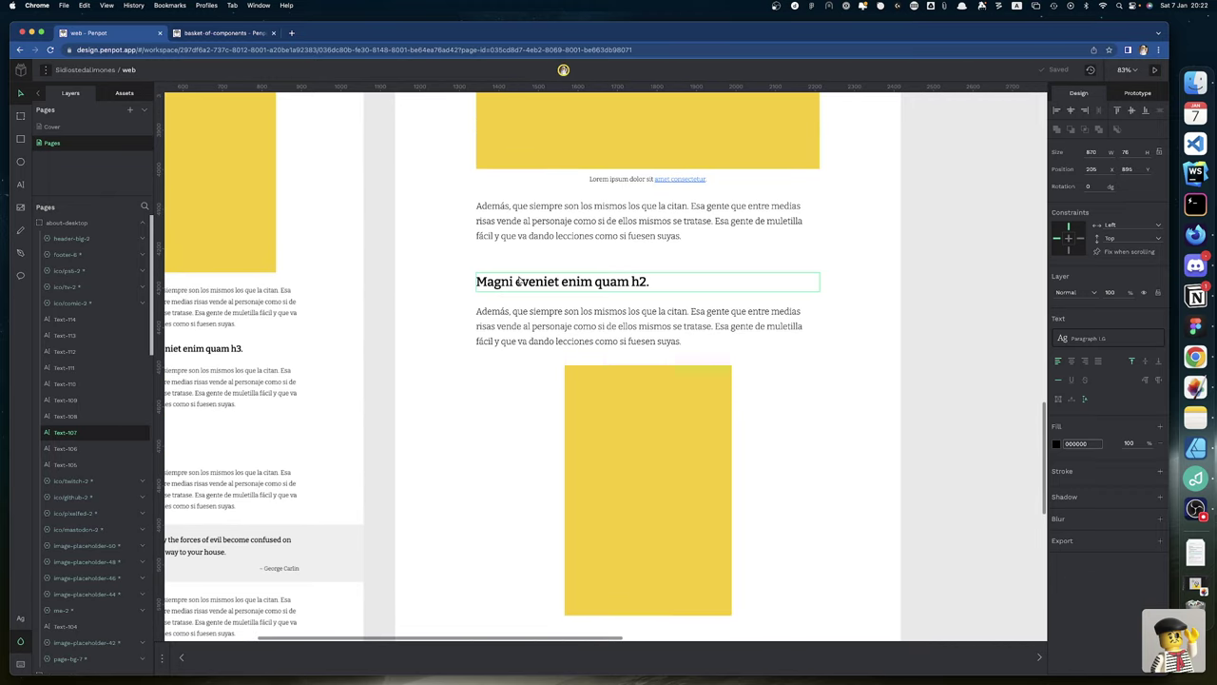
{"action": "left_click", "coordinate": [511, 306]}
{"action": "key", "text": "alt"}
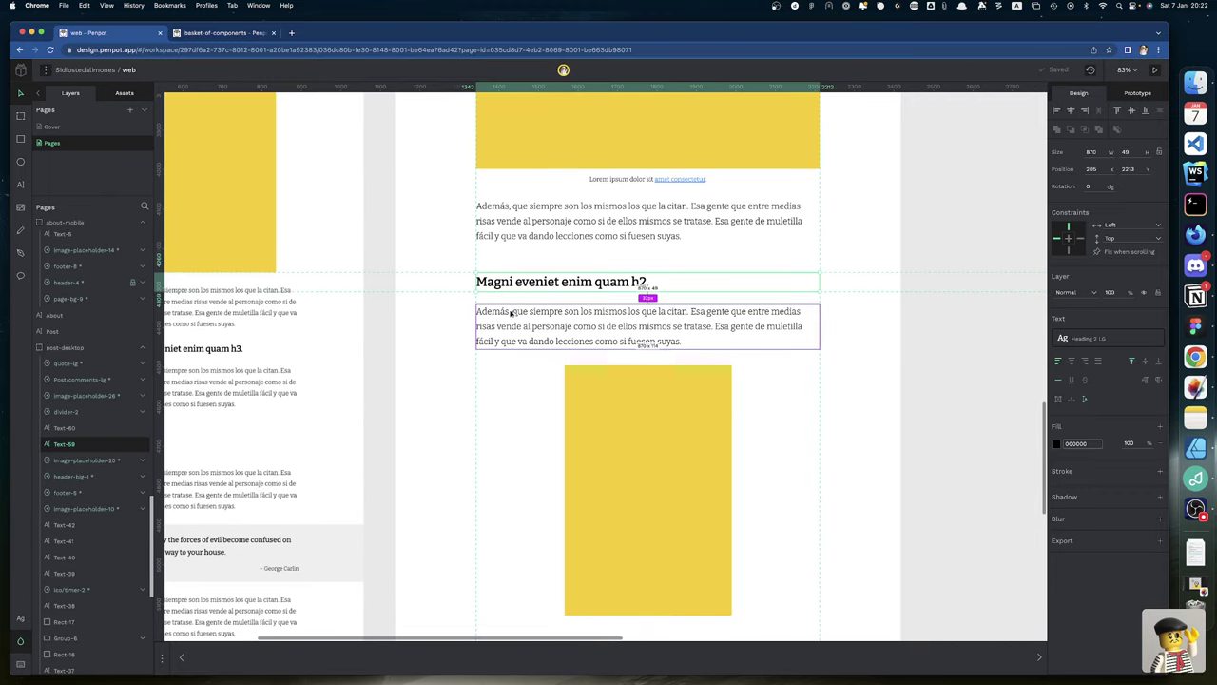
Step: Go back to the about boards and measure the gap between "En qué ando…" and its paragraph on the about-tablet board
{"action": "scroll", "coordinate": [511, 313], "scroll_direction": "left", "scroll_amount": 3}
{"action": "scroll", "coordinate": [512, 313], "scroll_direction": "up", "scroll_amount": 2}
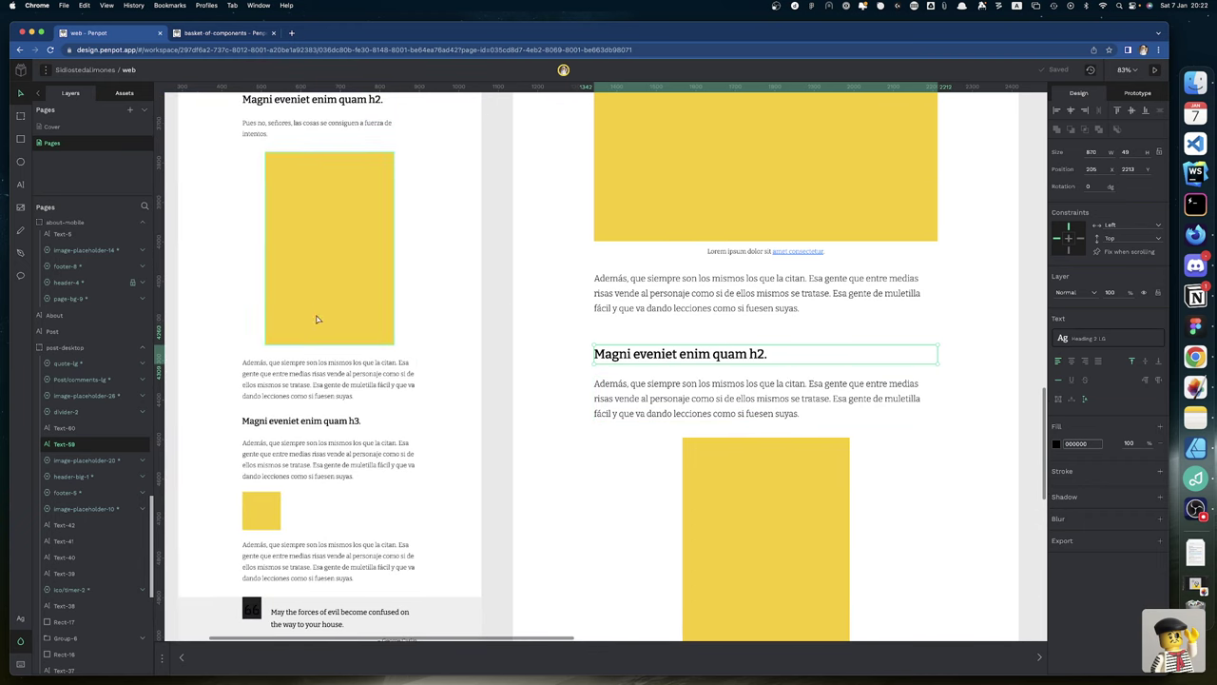
{"action": "scroll", "coordinate": [816, 293], "scroll_direction": "right", "scroll_amount": 6}
{"action": "scroll", "coordinate": [816, 293], "scroll_direction": "up", "scroll_amount": 2}
{"action": "scroll", "coordinate": [815, 292], "scroll_direction": "right", "scroll_amount": 6}
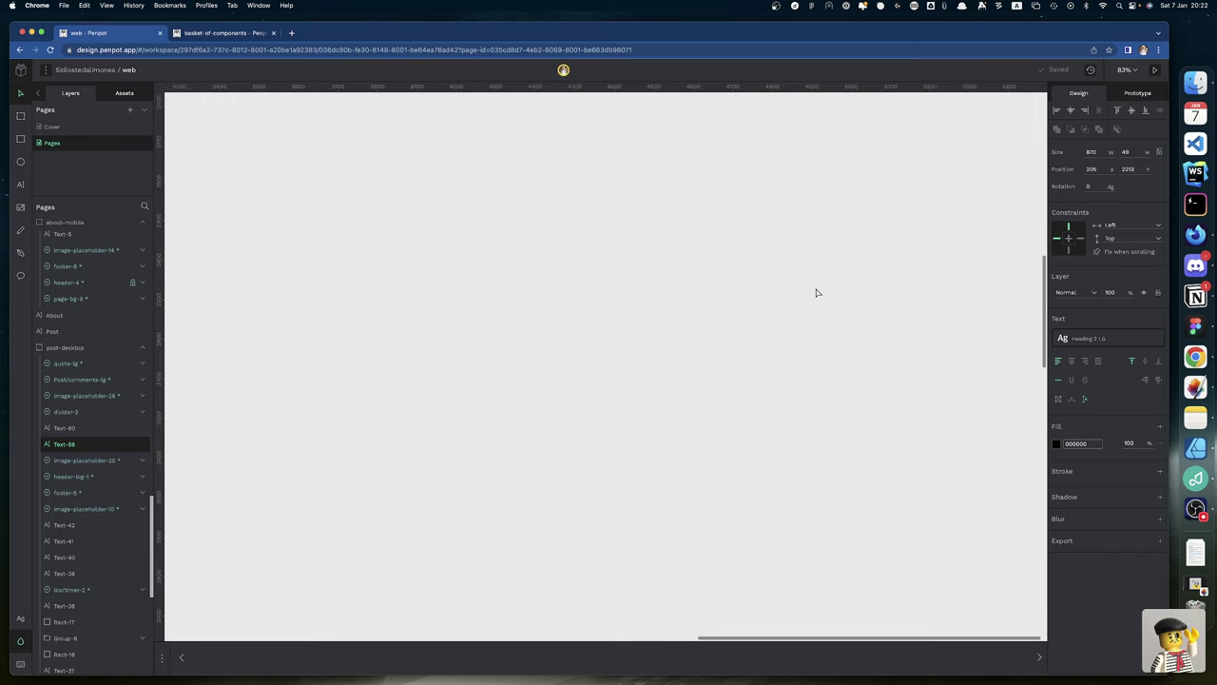
{"action": "scroll", "coordinate": [815, 293], "scroll_direction": "up", "scroll_amount": 10}
{"action": "scroll", "coordinate": [816, 293], "scroll_direction": "up", "scroll_amount": 8}
{"action": "scroll", "coordinate": [815, 293], "scroll_direction": "right", "scroll_amount": 2}
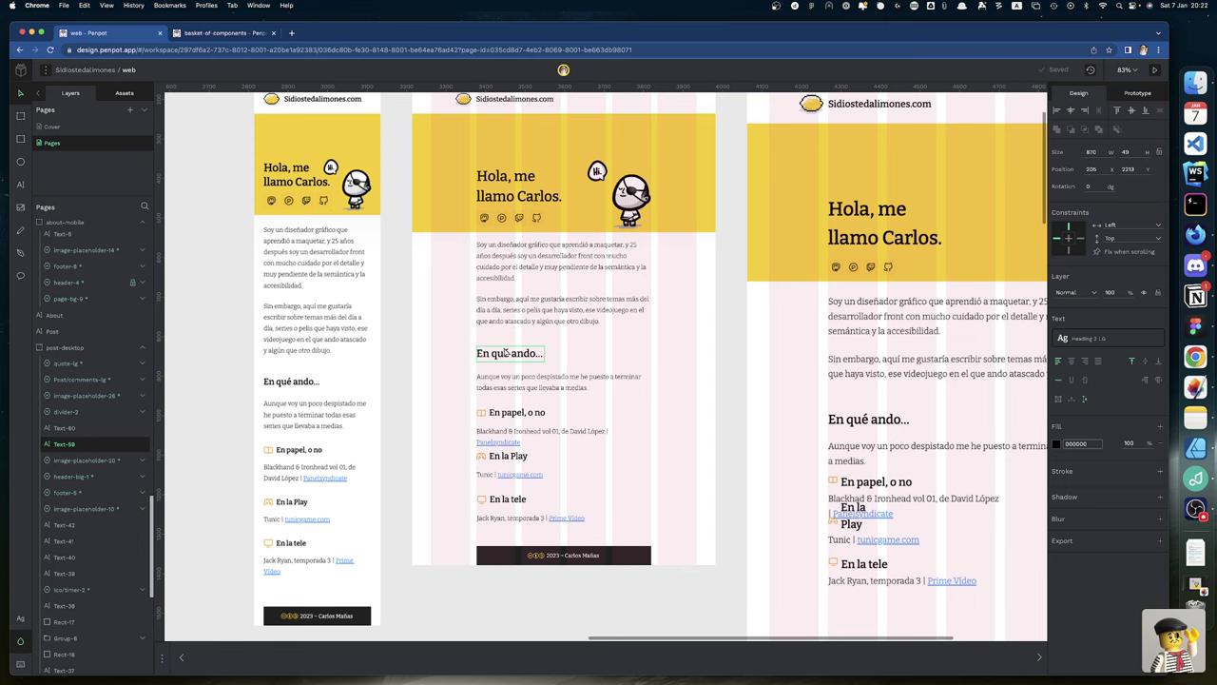
{"action": "scroll", "coordinate": [854, 445], "scroll_direction": "right", "scroll_amount": 5}
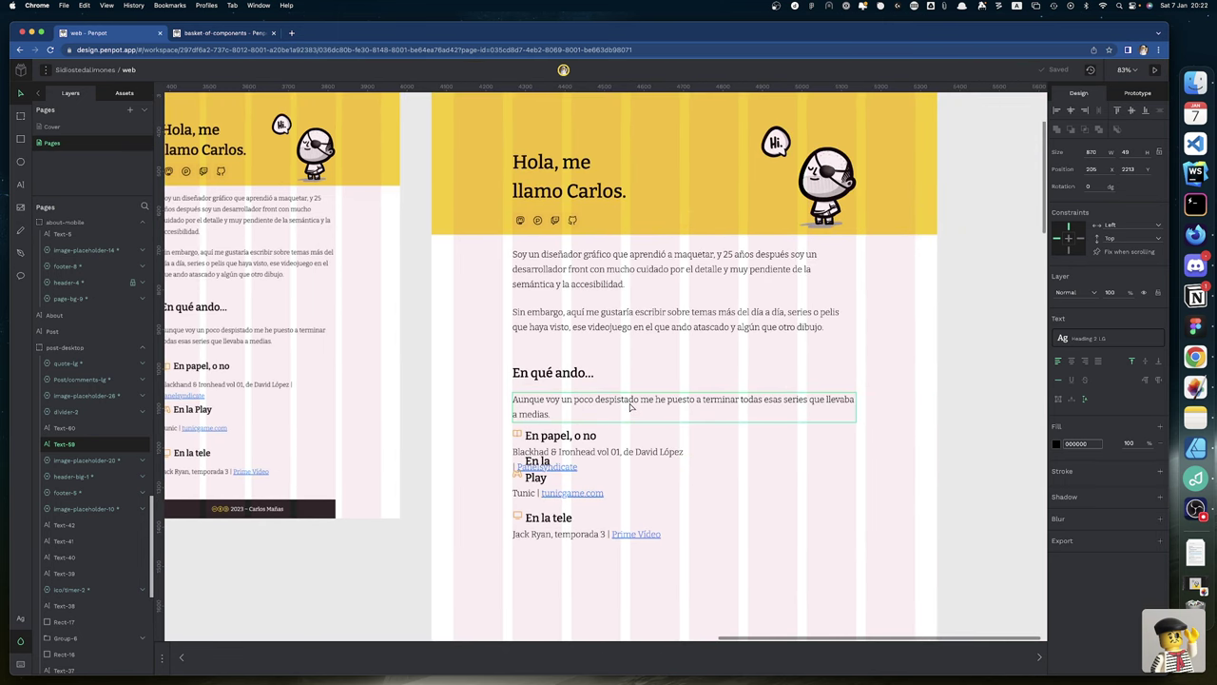
{"action": "left_click", "coordinate": [236, 335]}
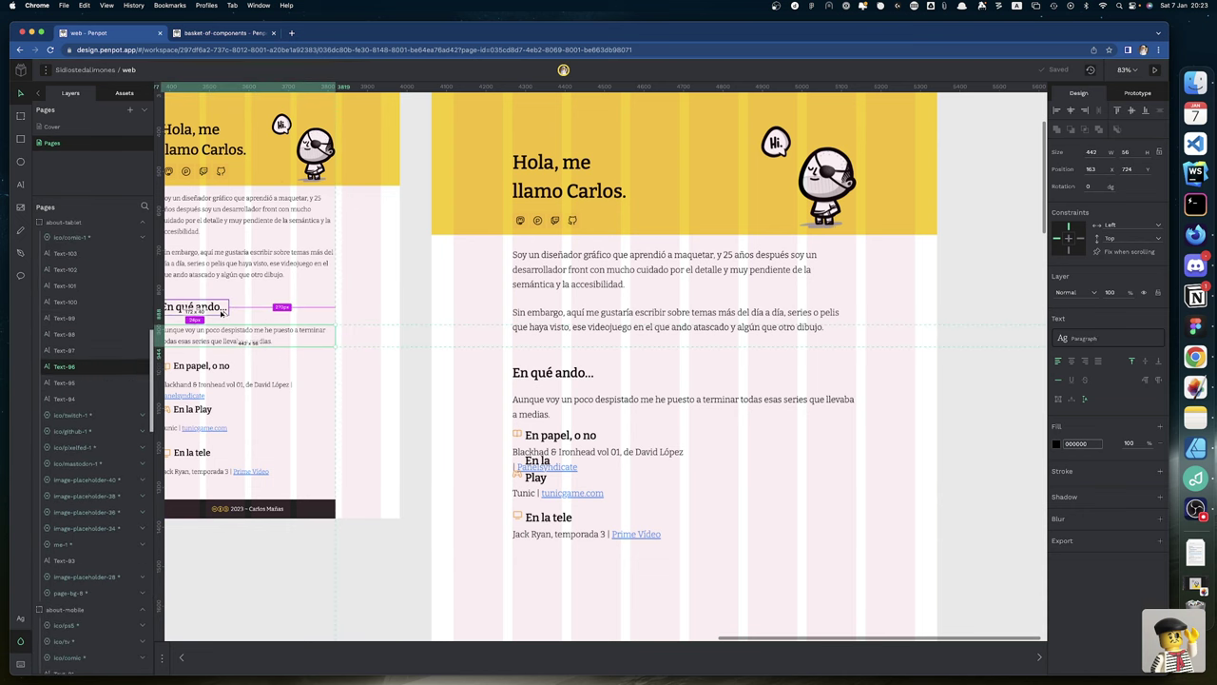
Step: Move the paragraph under "En qué ando…" on the about-desktop board down 8 px, to Y 903
{"action": "left_click", "coordinate": [562, 400]}
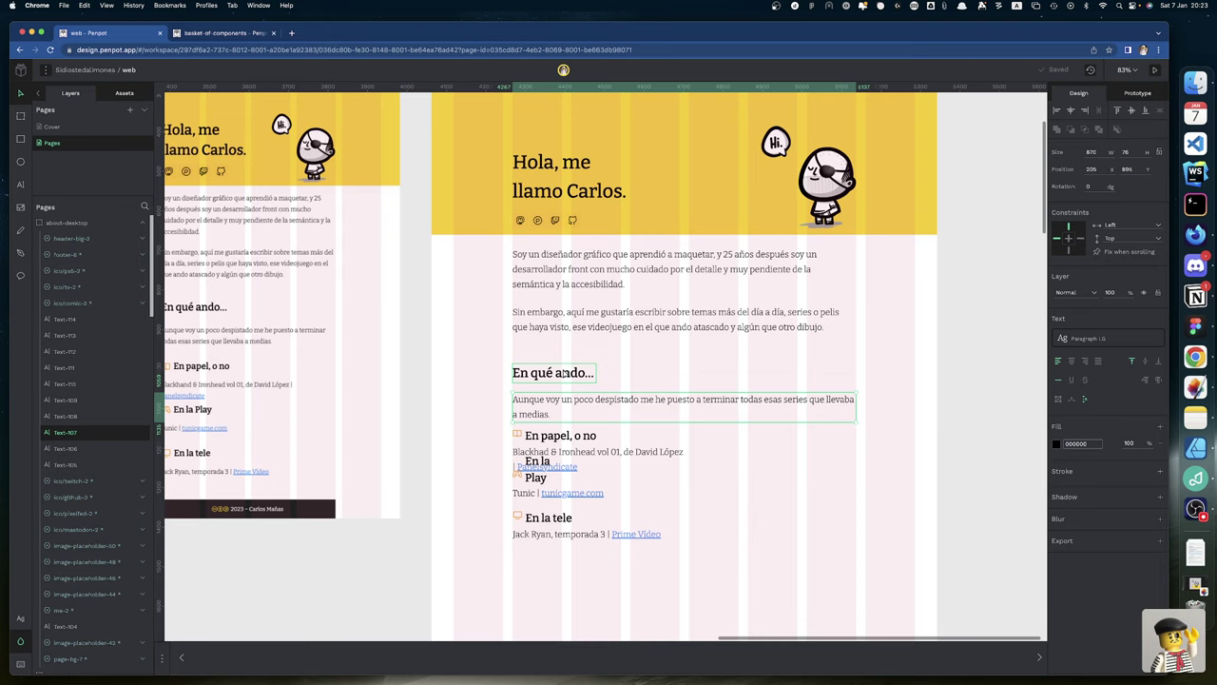
{"action": "key", "text": "Down"}
{"action": "key", "text": "Down"}
{"action": "key", "text": "Down"}
{"action": "key", "text": "Down"}
{"action": "key", "text": "Down"}
{"action": "key", "text": "Down"}
{"action": "key", "text": "Down"}
{"action": "key", "text": "Down"}
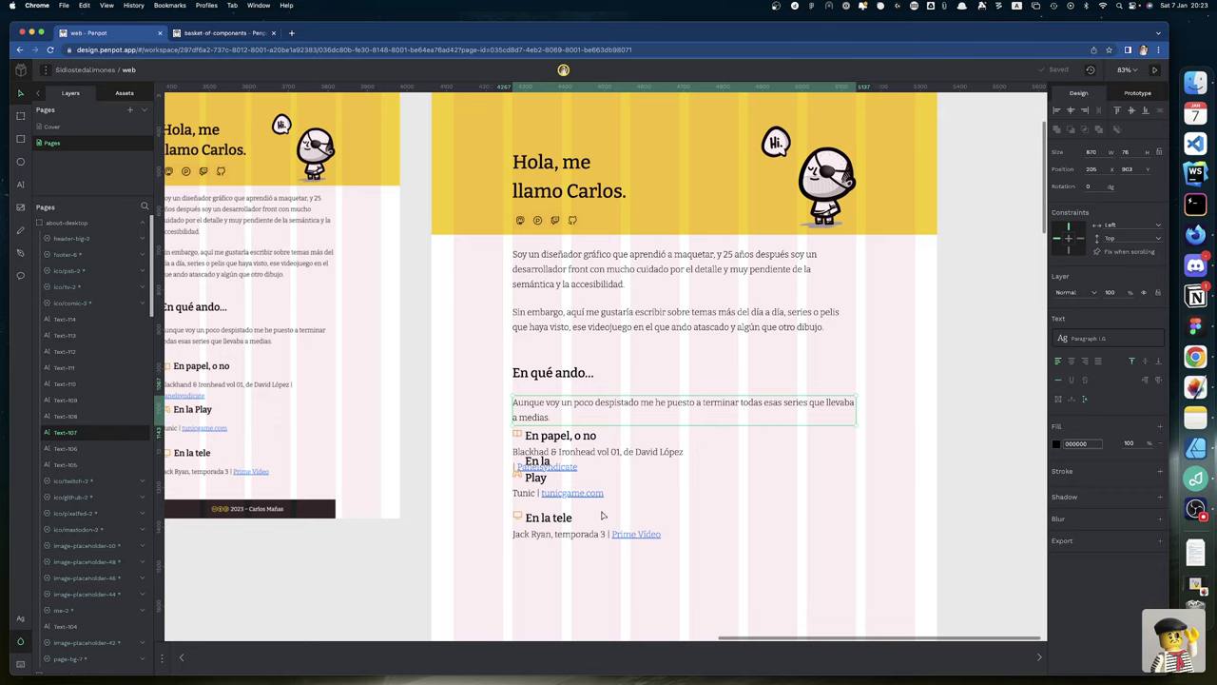
Step: Align the book icon and the "En papel, o no" heading on the about-desktop board to their vertical centres
{"action": "left_click", "coordinate": [518, 436]}
{"action": "scroll", "coordinate": [518, 436], "scroll_direction": "up", "scroll_amount": 5}
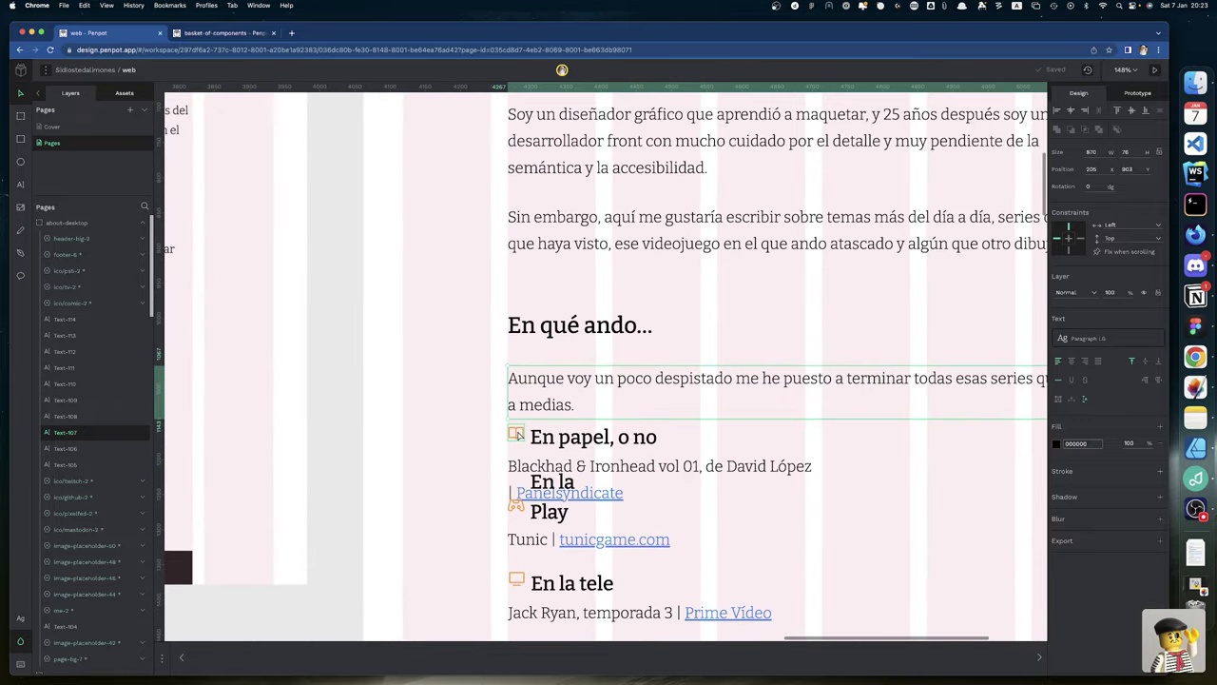
{"action": "left_click", "coordinate": [516, 435], "text": "shift"}
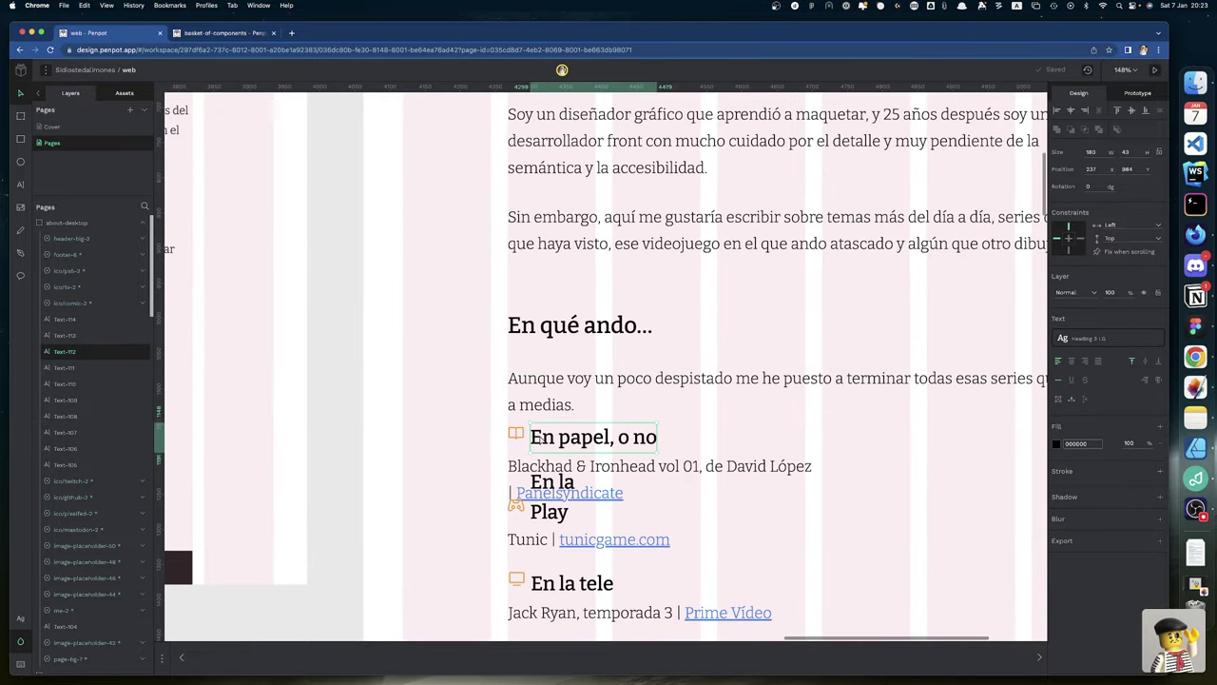
{"action": "left_click", "coordinate": [1130, 110]}
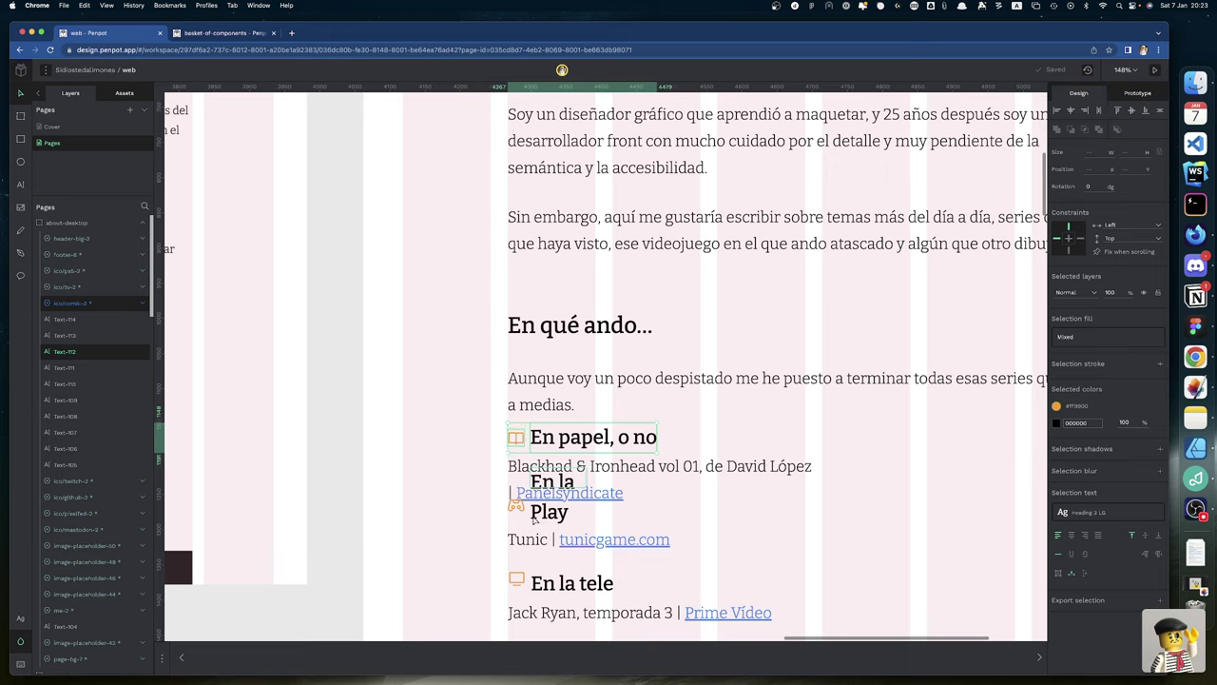
Step: Set the "En la Play" heading on the about-desktop board to auto width so it fits on one line
{"action": "left_click", "coordinate": [517, 512]}
{"action": "left_click", "coordinate": [544, 514], "text": "shift"}
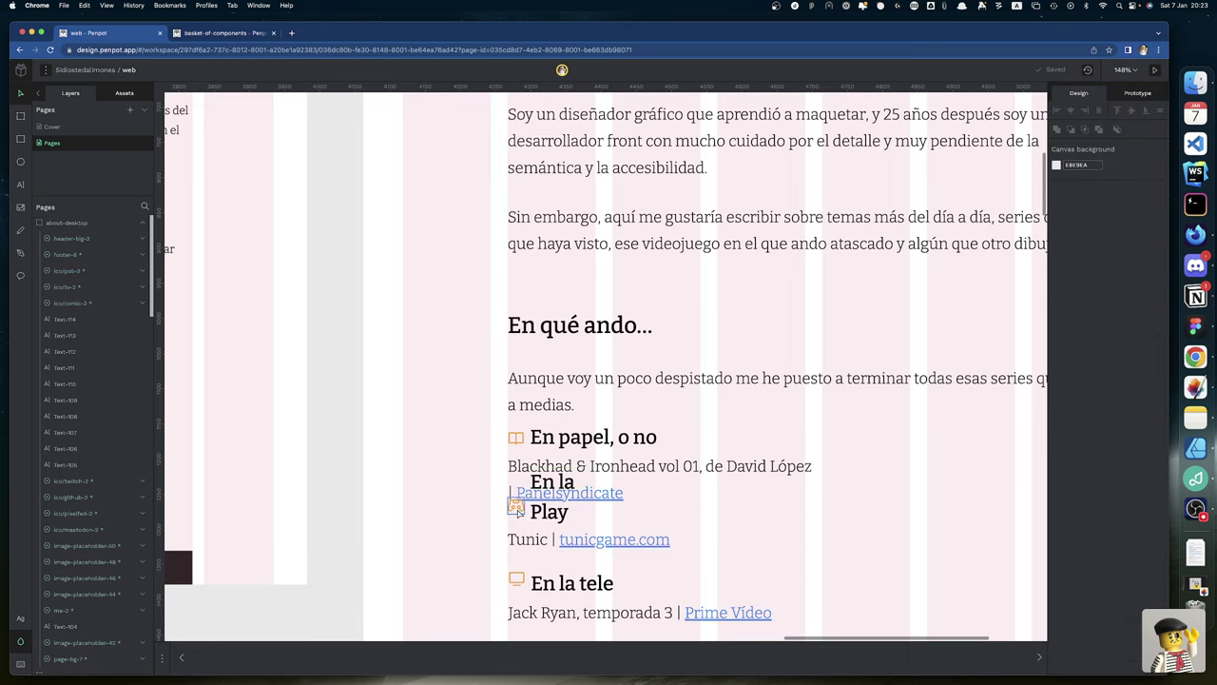
{"action": "left_click", "coordinate": [518, 510]}
{"action": "left_click", "coordinate": [549, 518]}
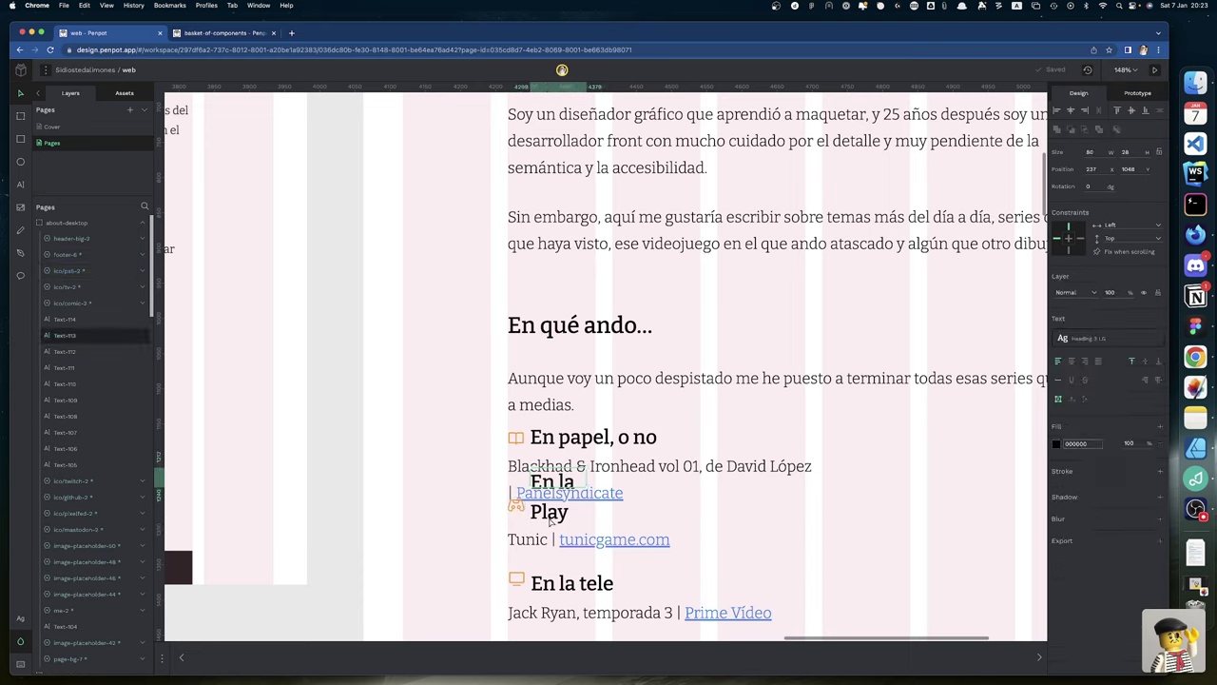
{"action": "left_click", "coordinate": [1070, 399]}
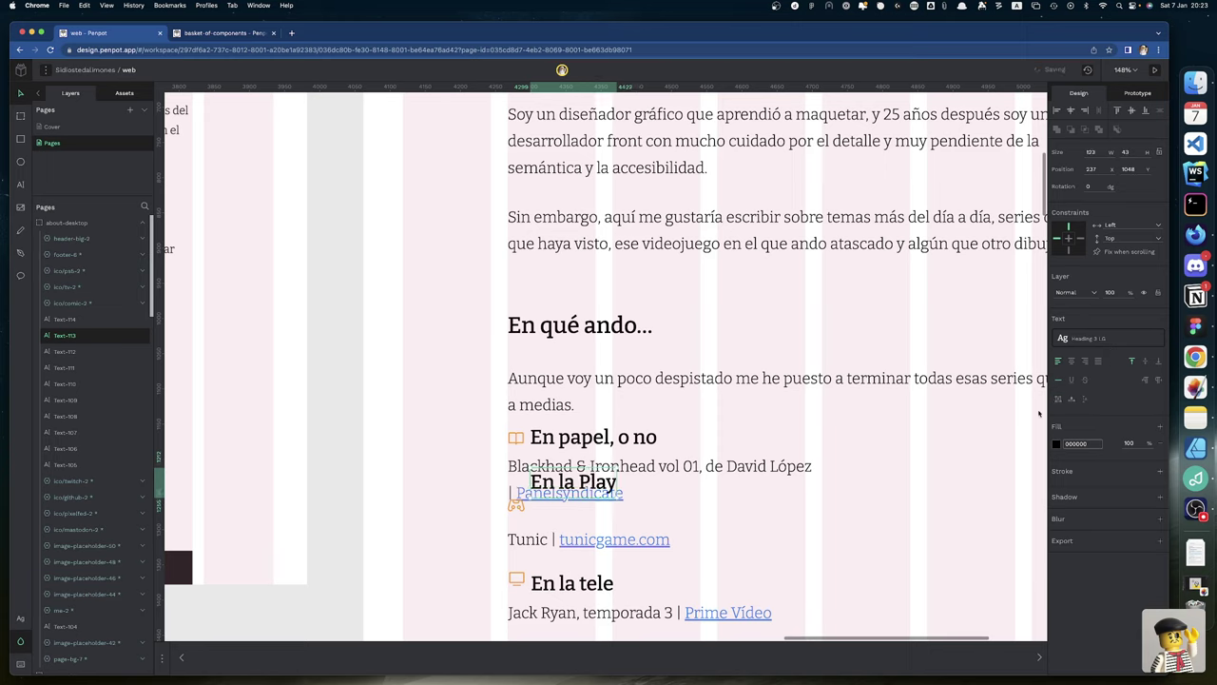